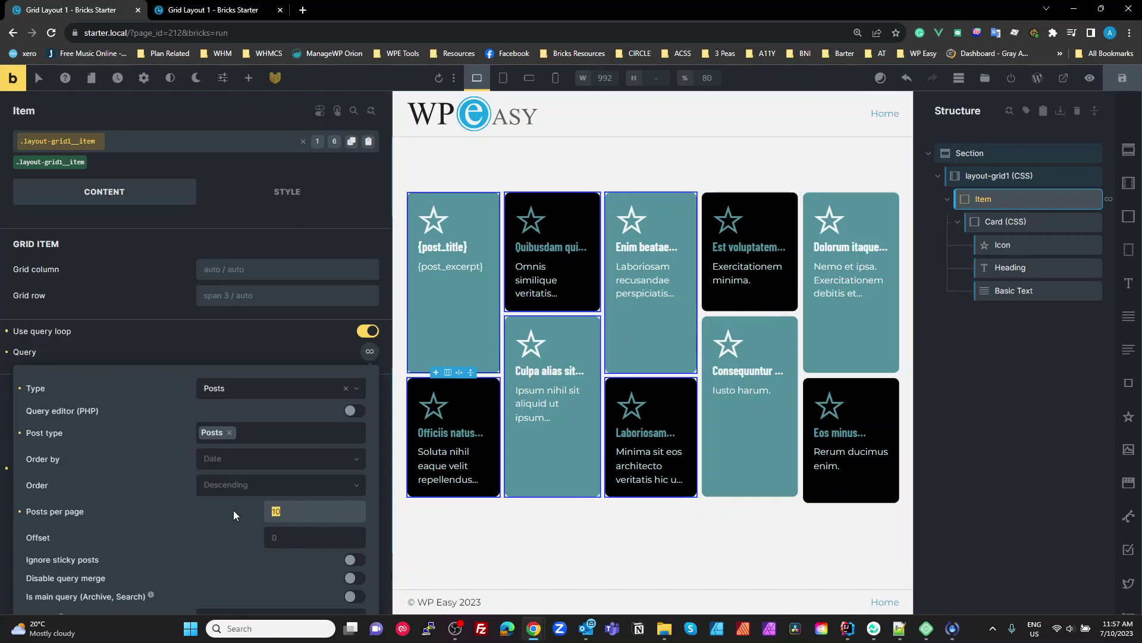
# Step: Try 8, then 4, and settle on 6 posts per page in the query loop
pyautogui.write('8')
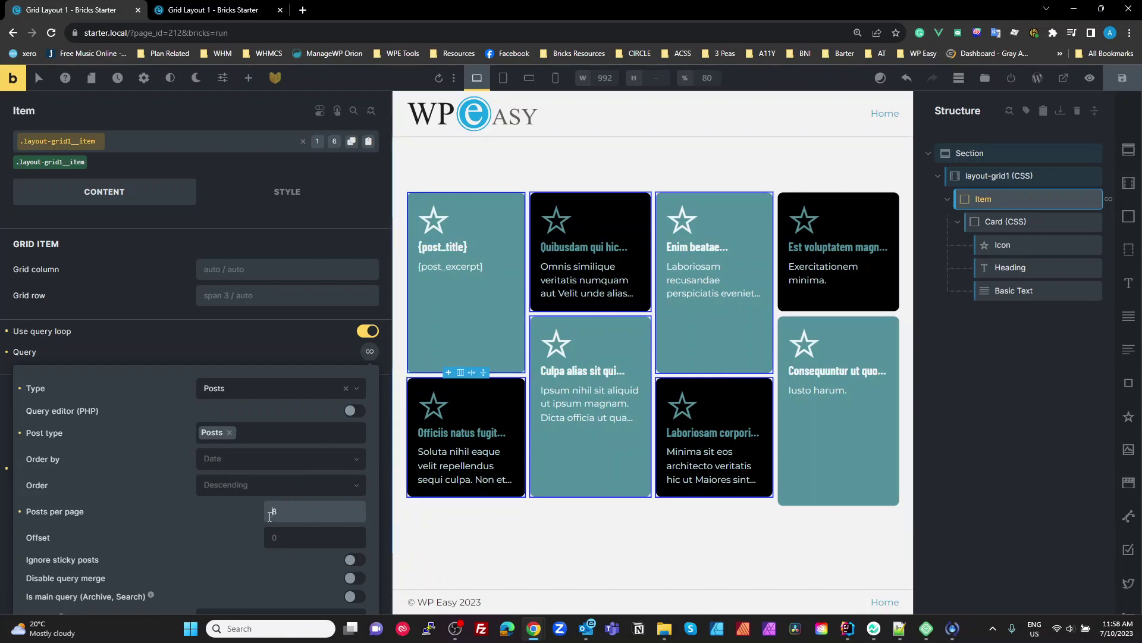
pyautogui.write('6')
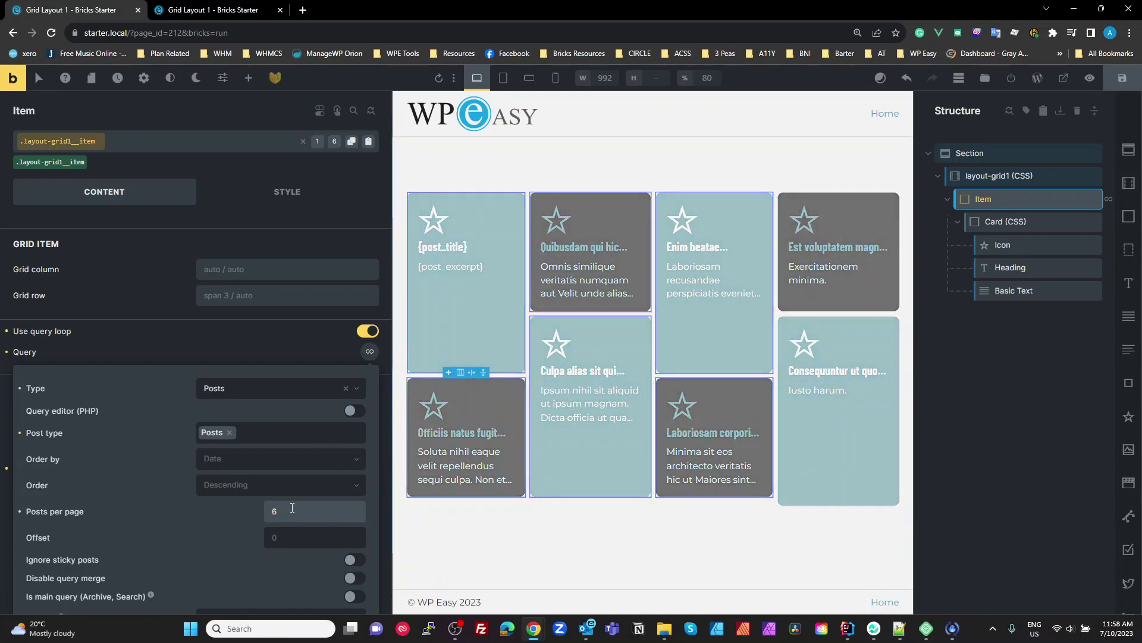
pyautogui.moveTo(289, 513); pyautogui.dragTo(238, 516)
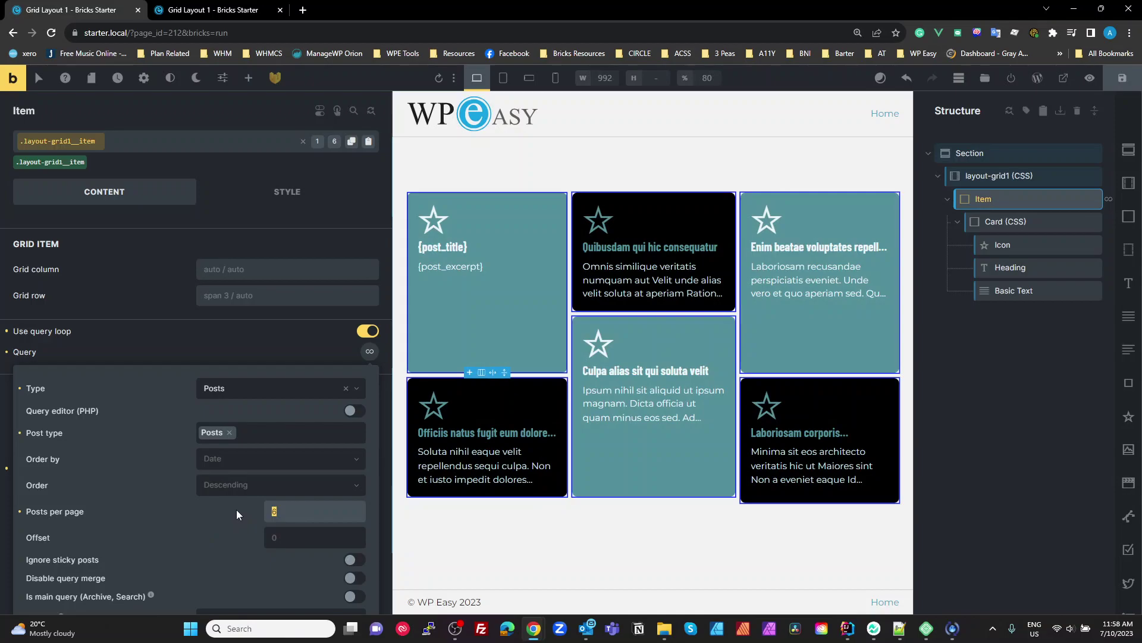
pyautogui.write('4')
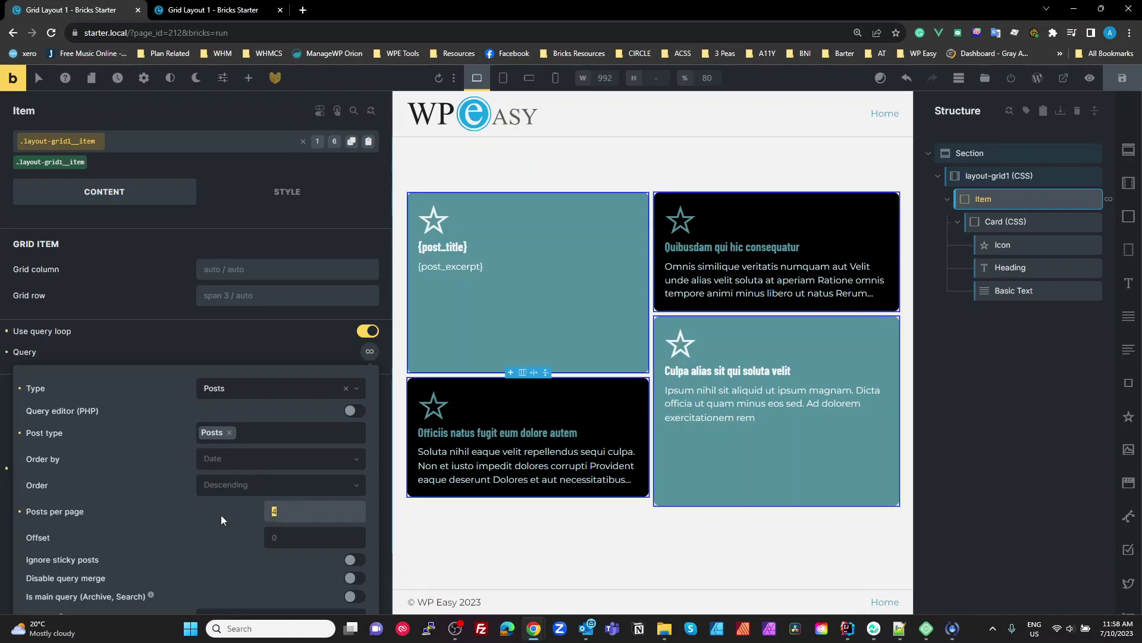
pyautogui.write('6')
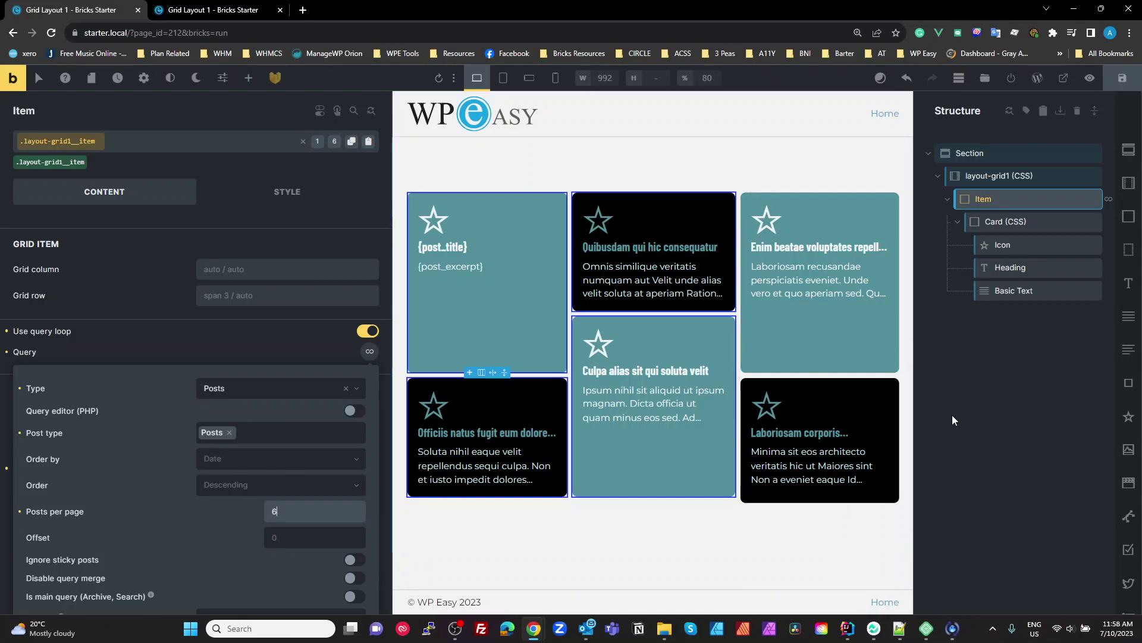
# Step: Select the Card element and keep styling on the shared .card class rather than its ID
pyautogui.click(1029, 388)
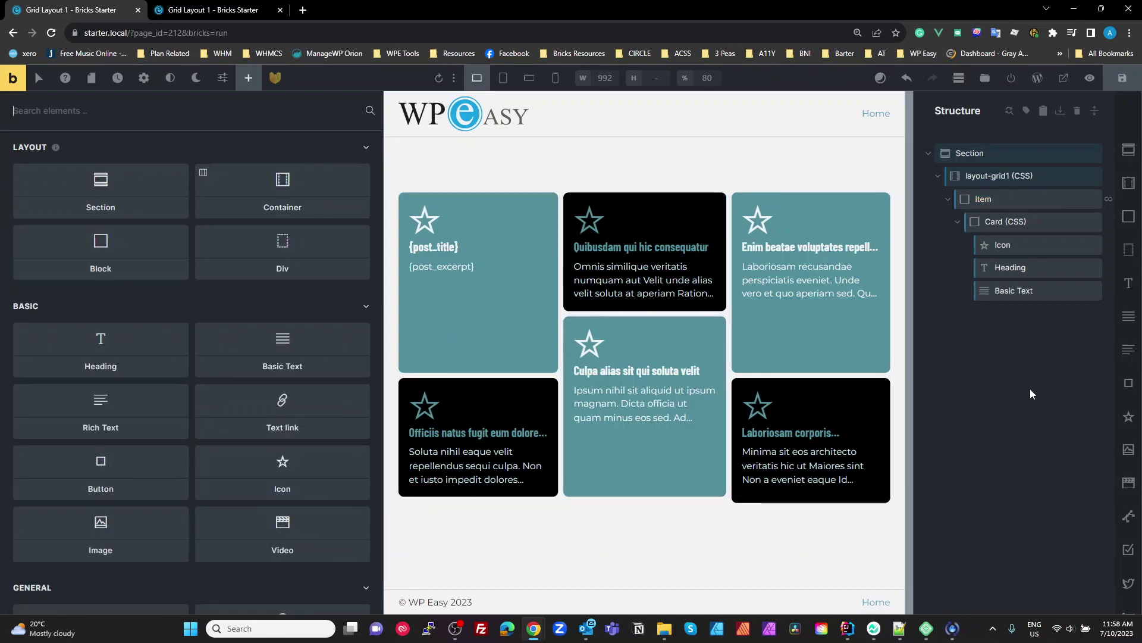
pyautogui.scroll(-1, 365, 309)
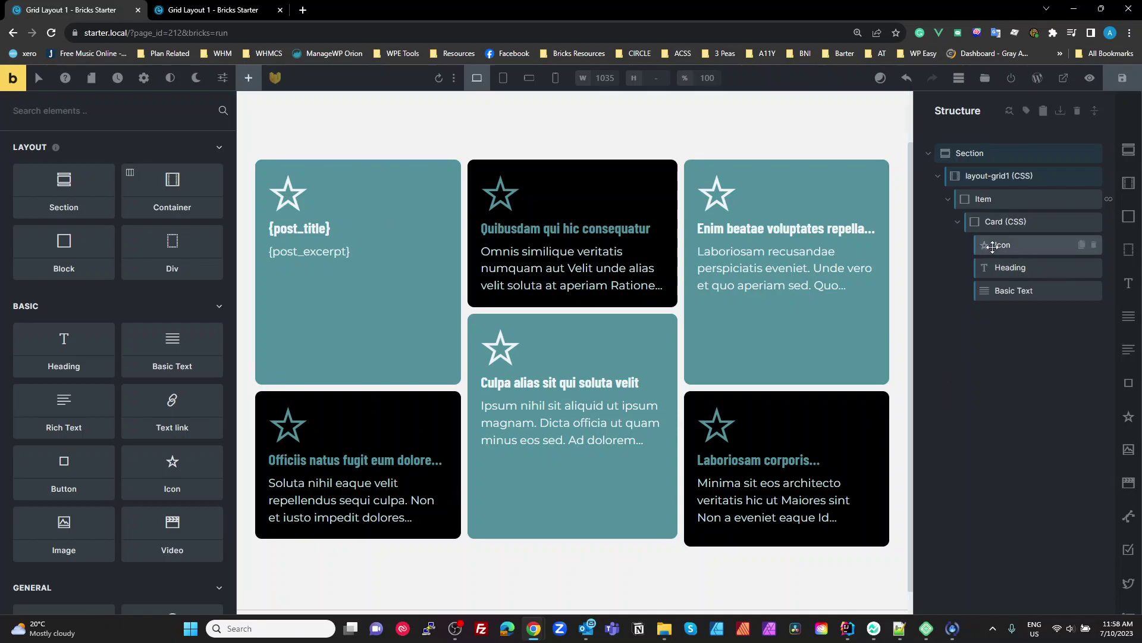
pyautogui.click(994, 222)
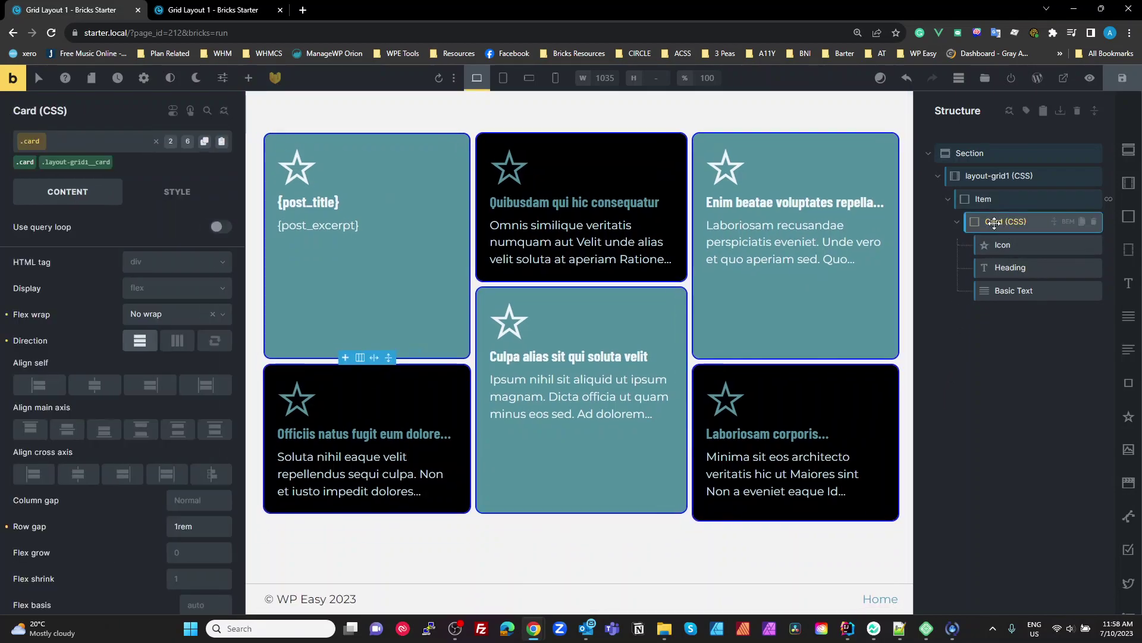
pyautogui.click(25, 162)
pyautogui.click(28, 165)
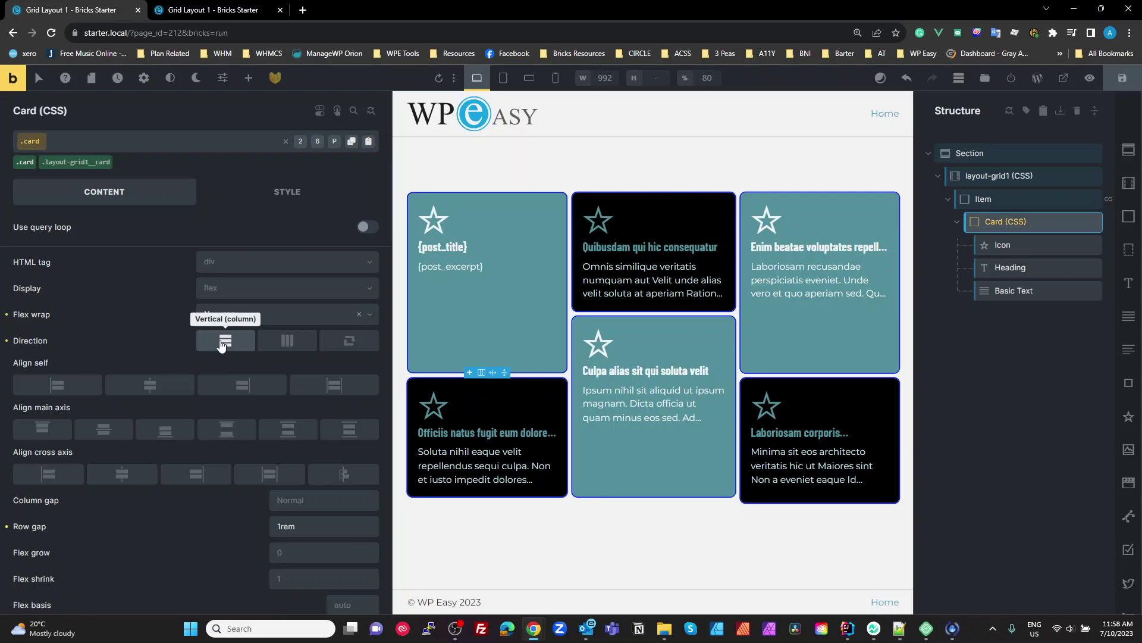
# Step: Review the card's 1rem row gap, then bring up its Style settings
pyautogui.doubleClick(307, 532)
pyautogui.scroll(-1, 223, 524)
pyautogui.scroll(1, 222, 524)
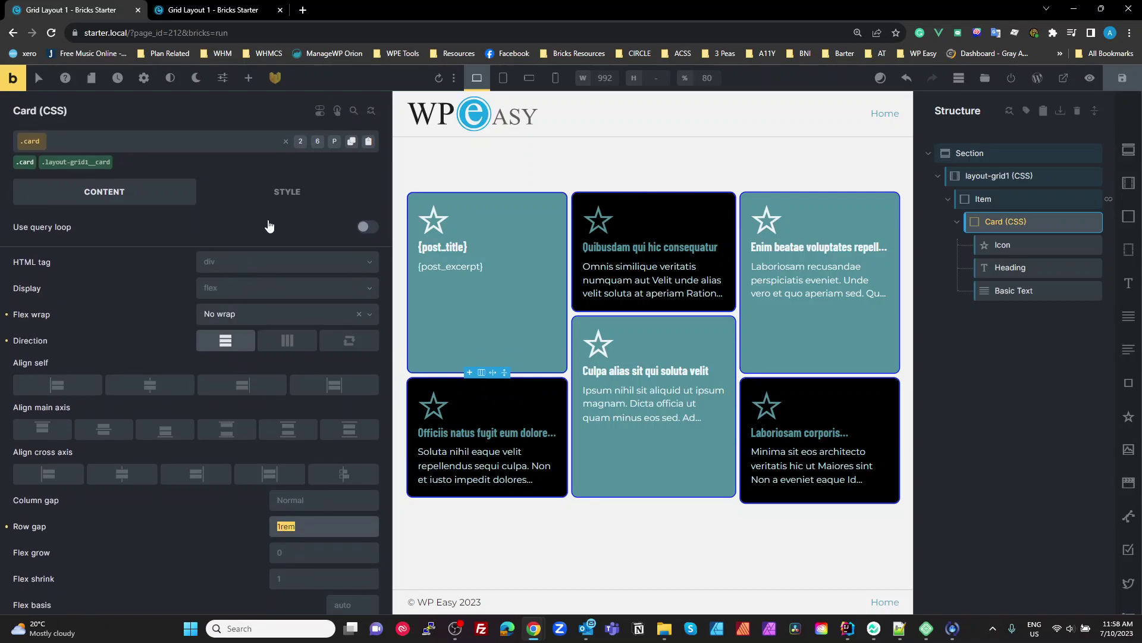
pyautogui.click(288, 193)
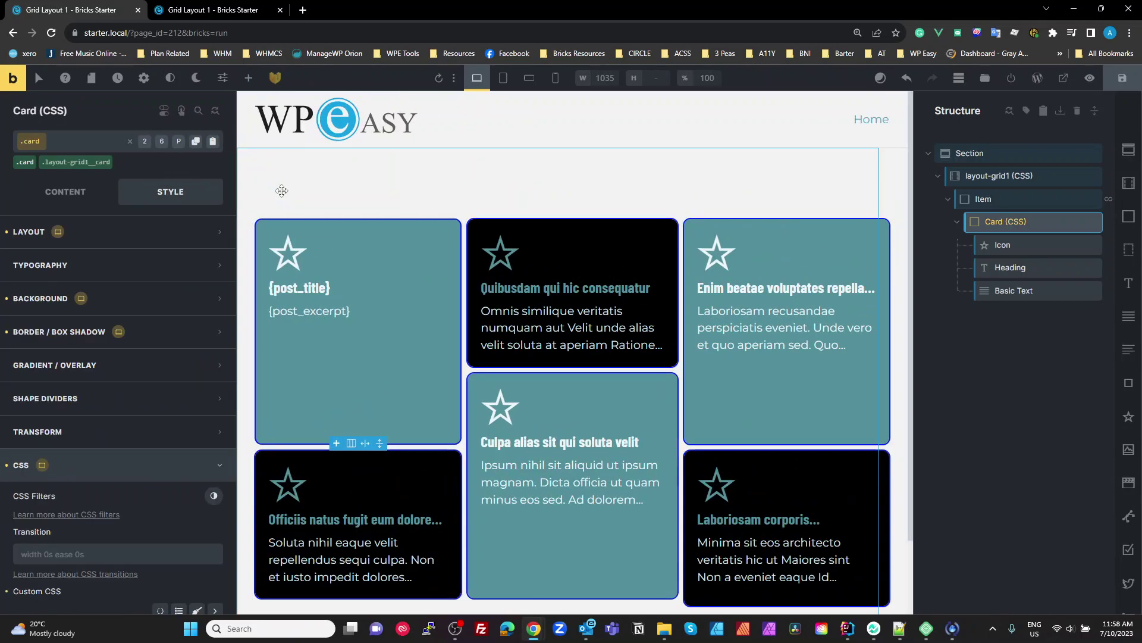
pyautogui.click(129, 242)
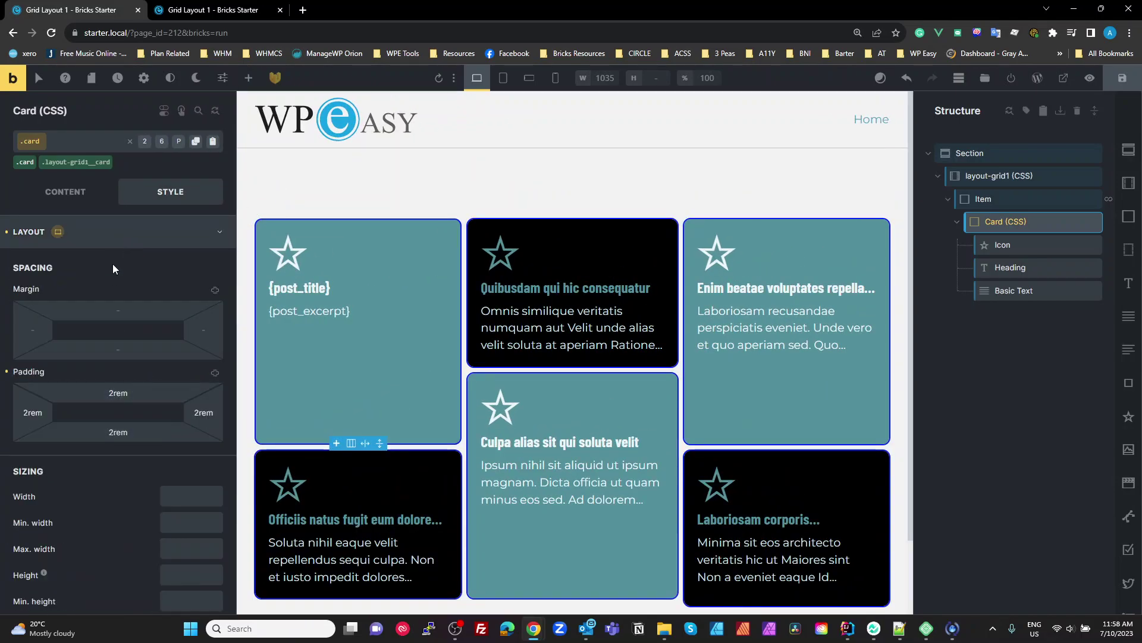
pyautogui.click(117, 240)
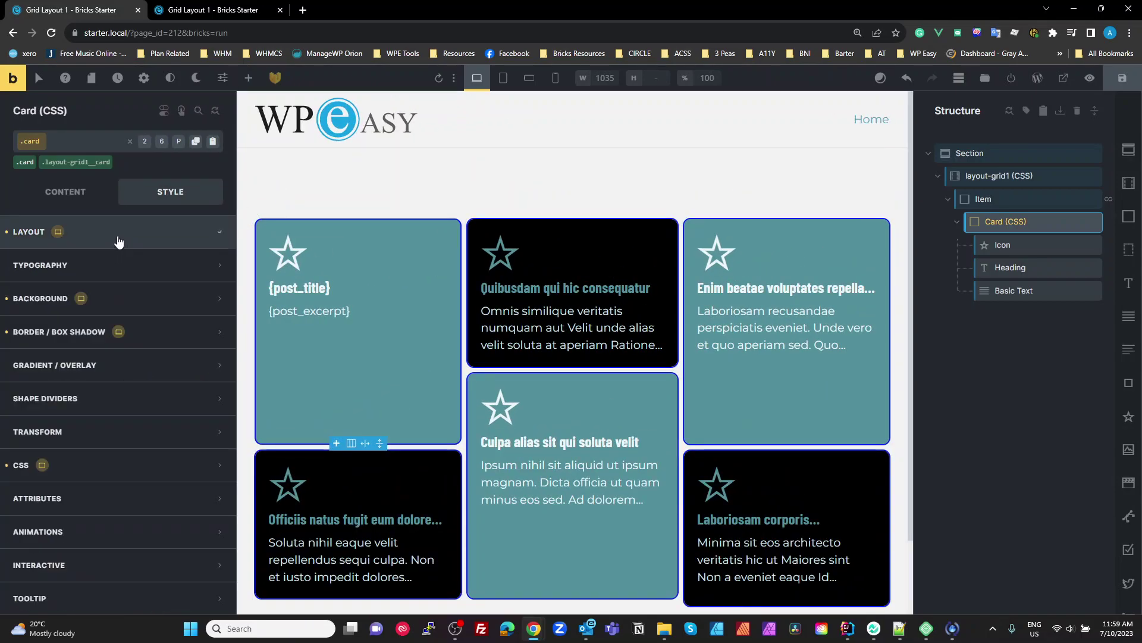
pyautogui.click(128, 301)
pyautogui.click(215, 329)
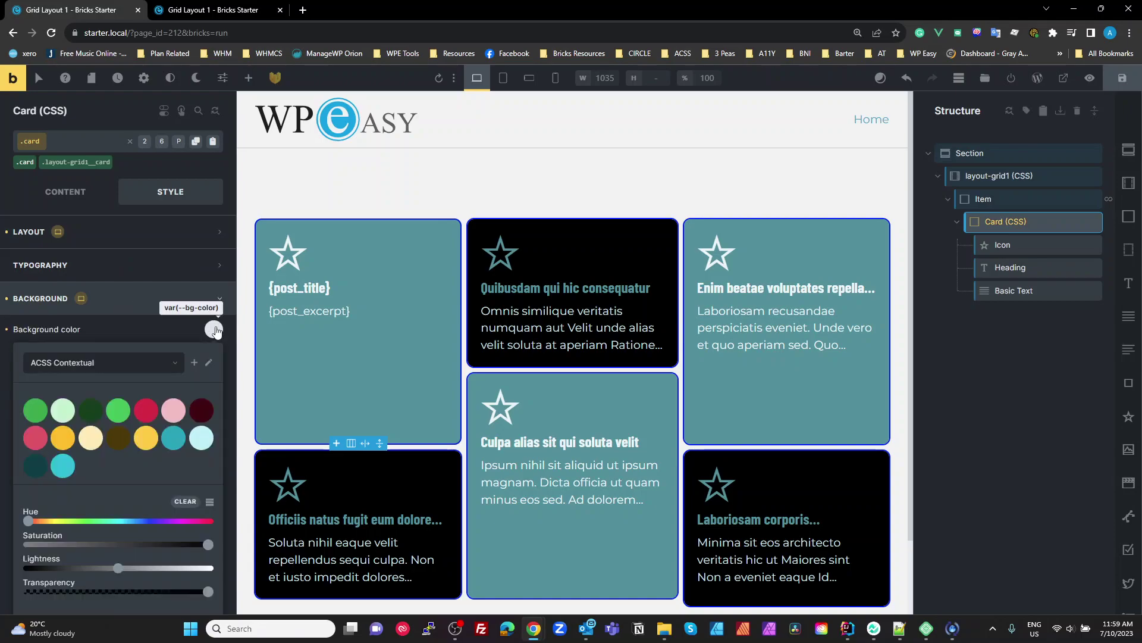
pyautogui.click(214, 330)
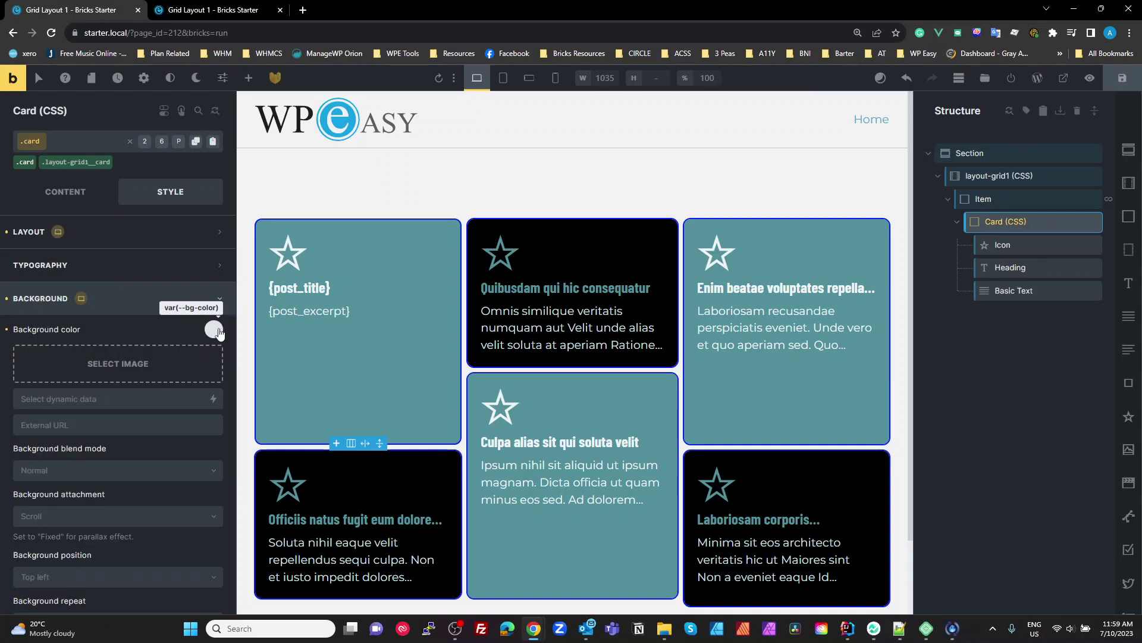
pyautogui.click(214, 329)
pyautogui.scroll(-3, 172, 497)
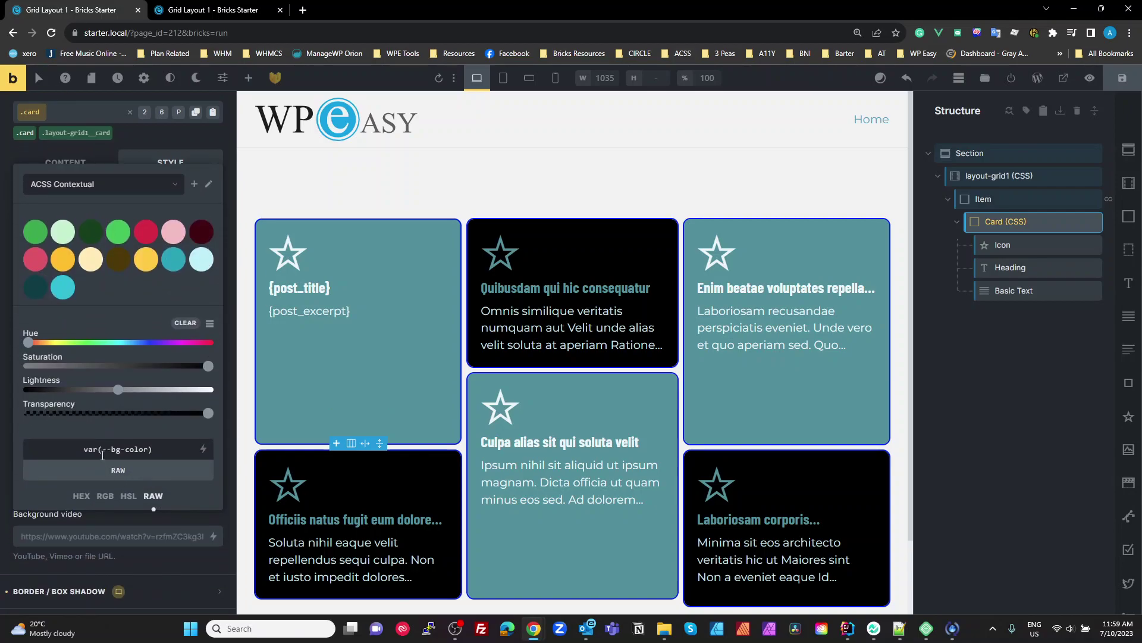
pyautogui.moveTo(149, 450); pyautogui.dragTo(102, 448)
pyautogui.click(184, 160)
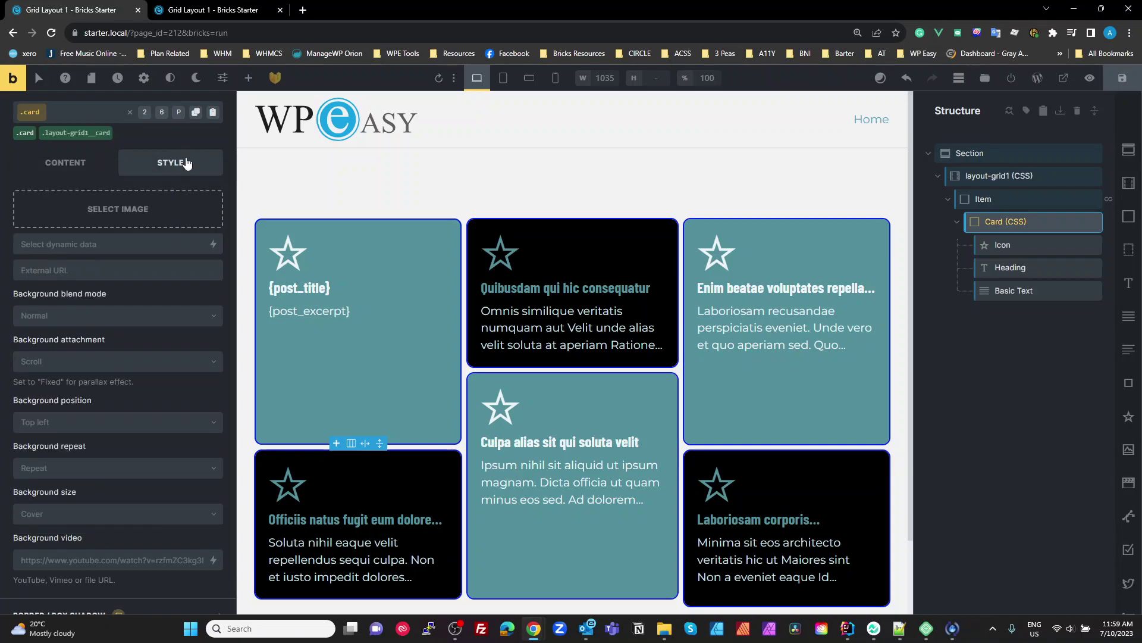
pyautogui.click(137, 299)
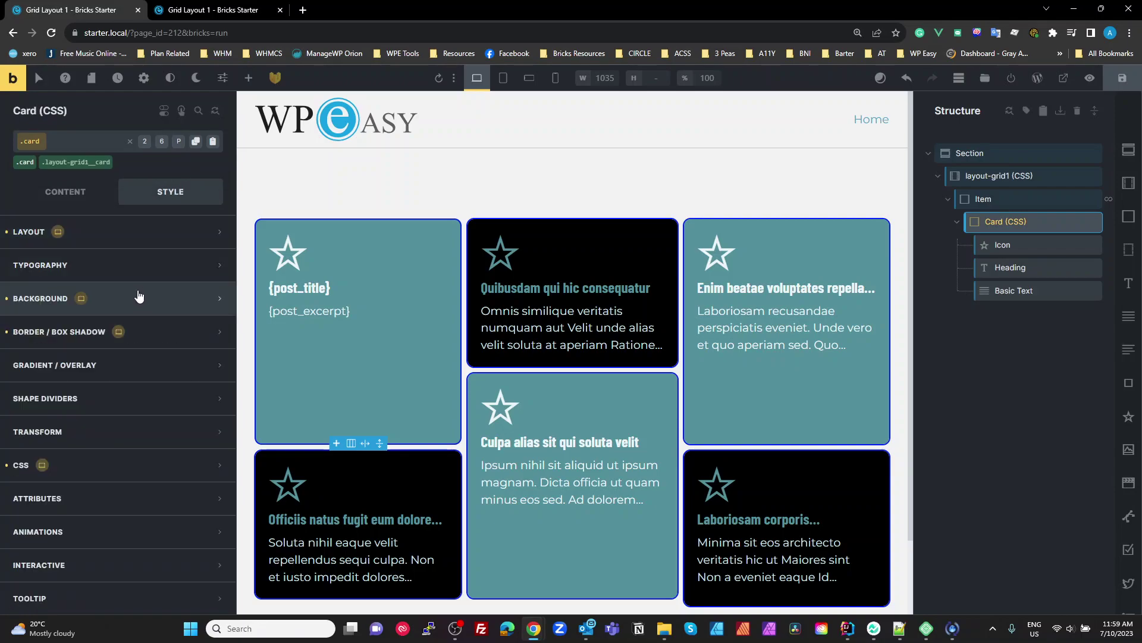
pyautogui.click(148, 337)
pyautogui.click(213, 362)
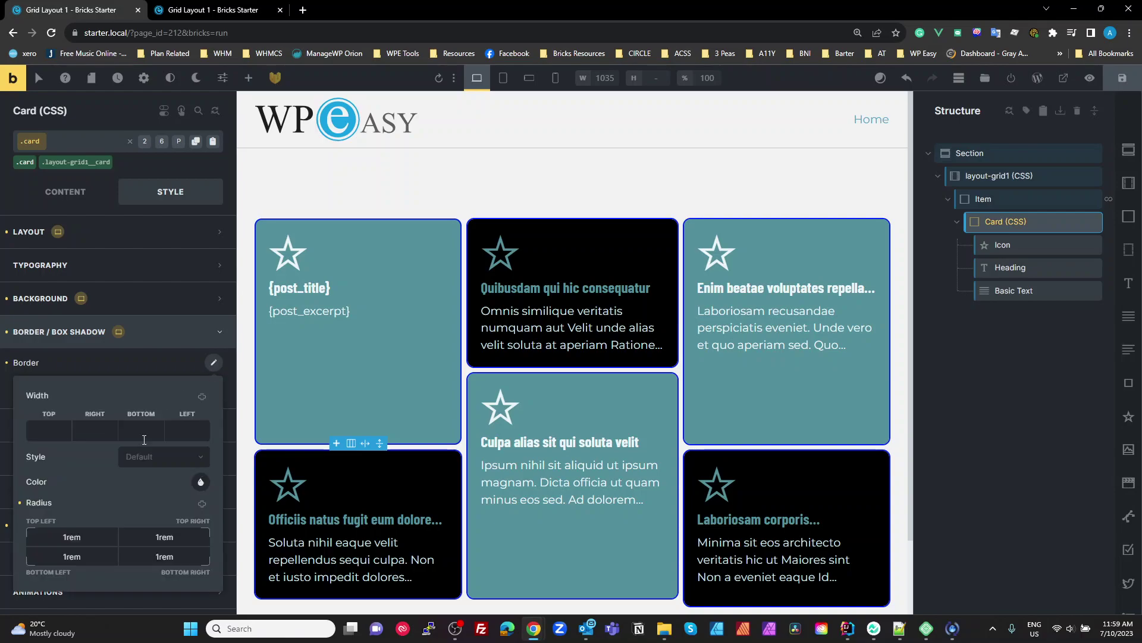
pyautogui.moveTo(82, 537); pyautogui.dragTo(46, 536)
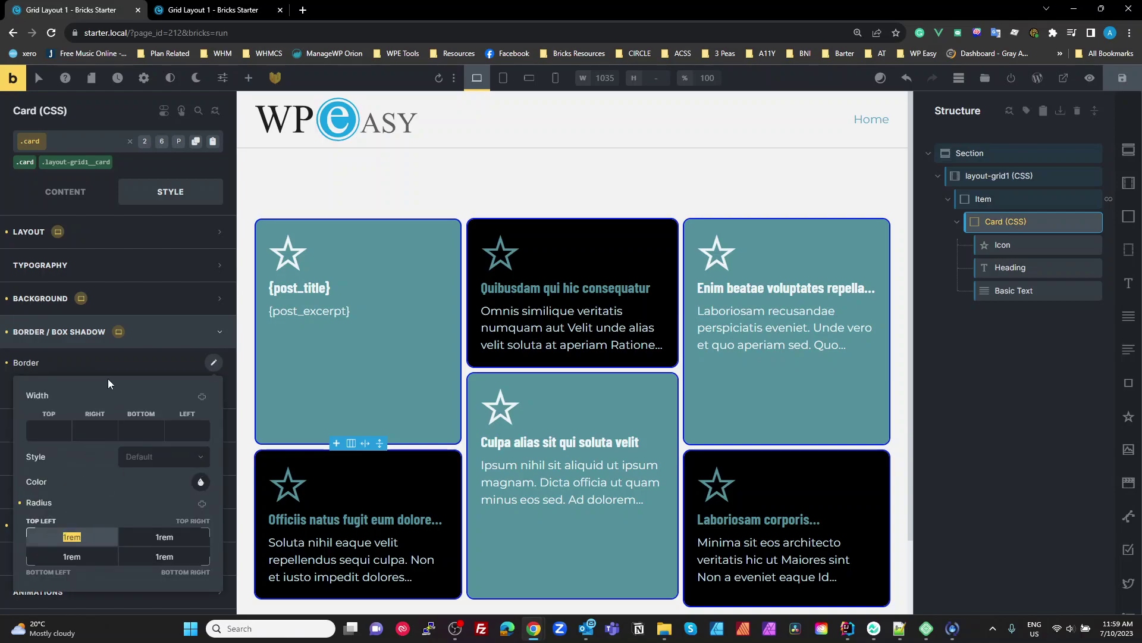
pyautogui.click(118, 363)
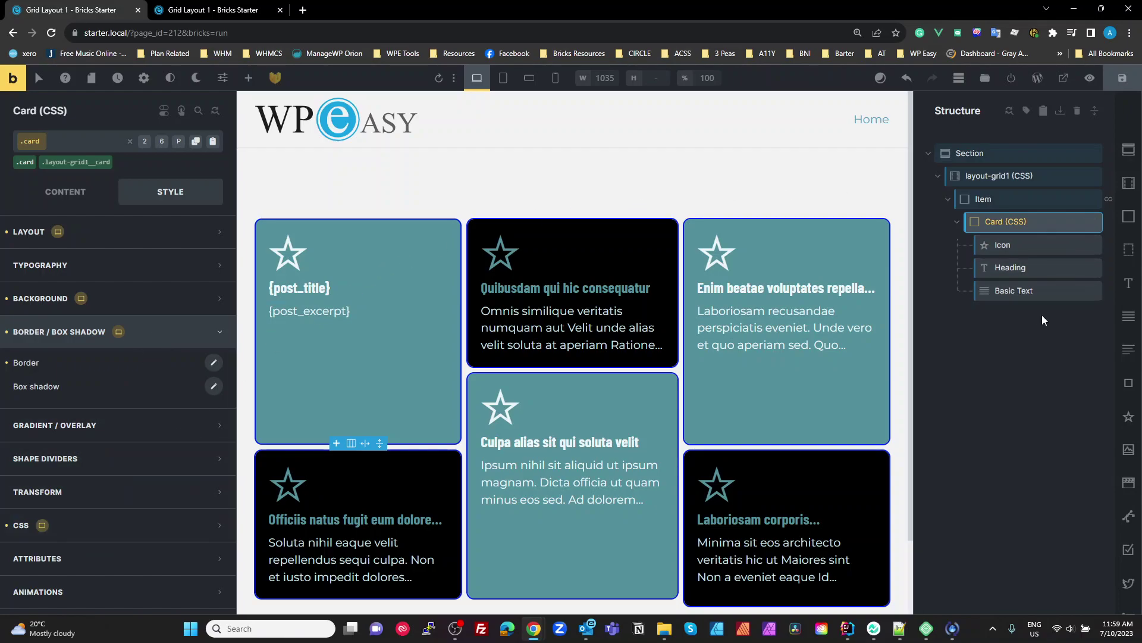
pyautogui.click(144, 526)
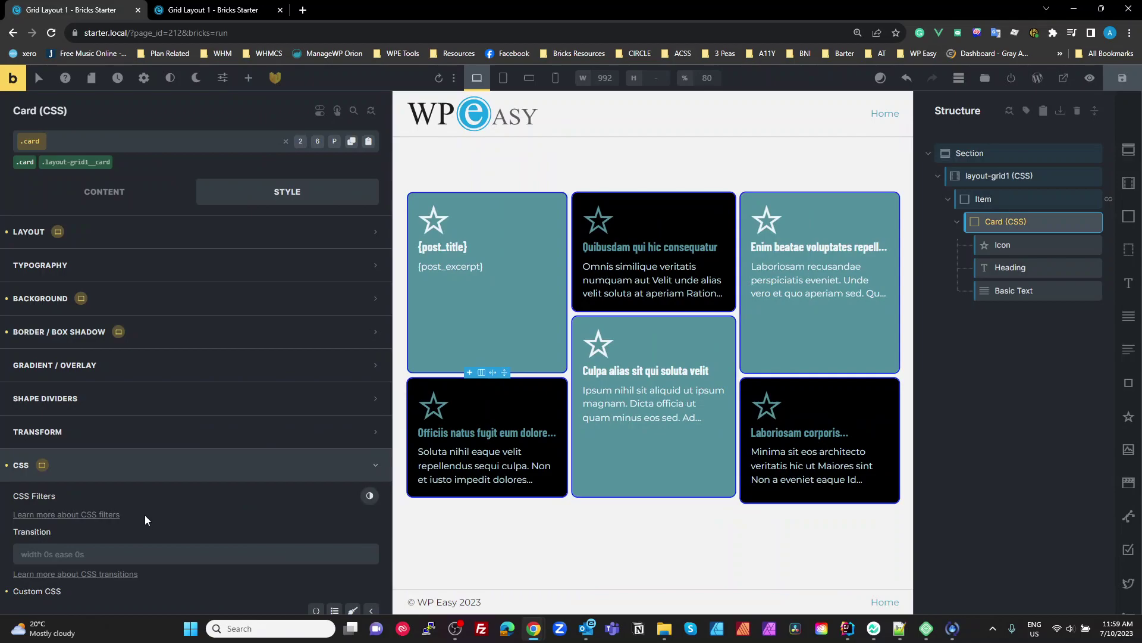
# Step: Review the card's four colour variables such as --bg-color, then select the Icon element
pyautogui.scroll(-3, 237, 459)
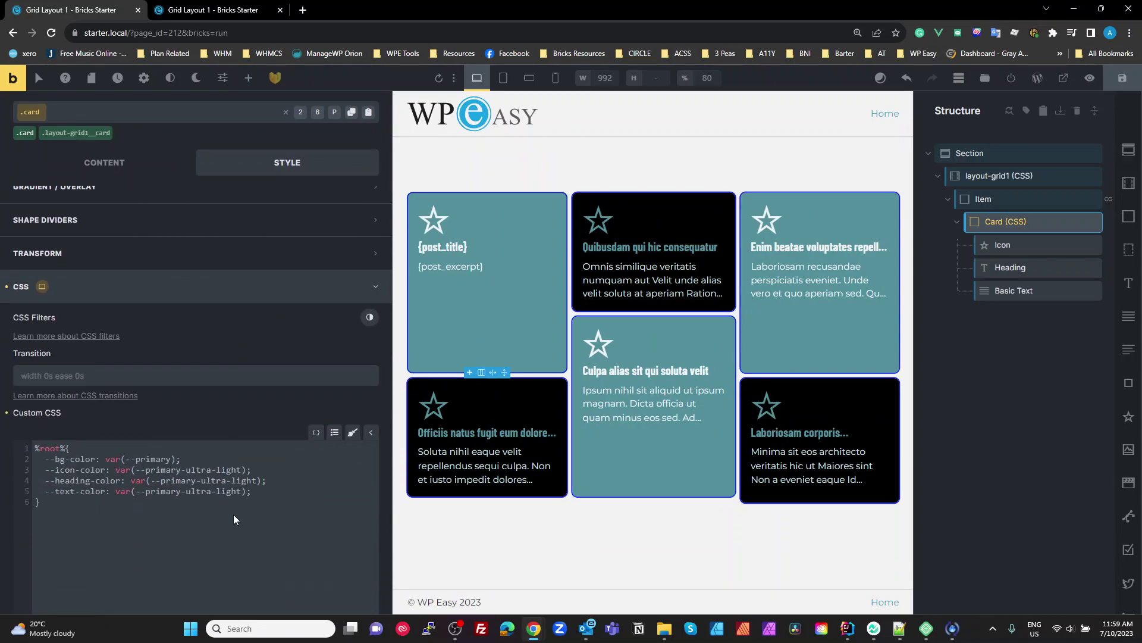
pyautogui.moveTo(272, 489); pyautogui.dragTo(36, 463)
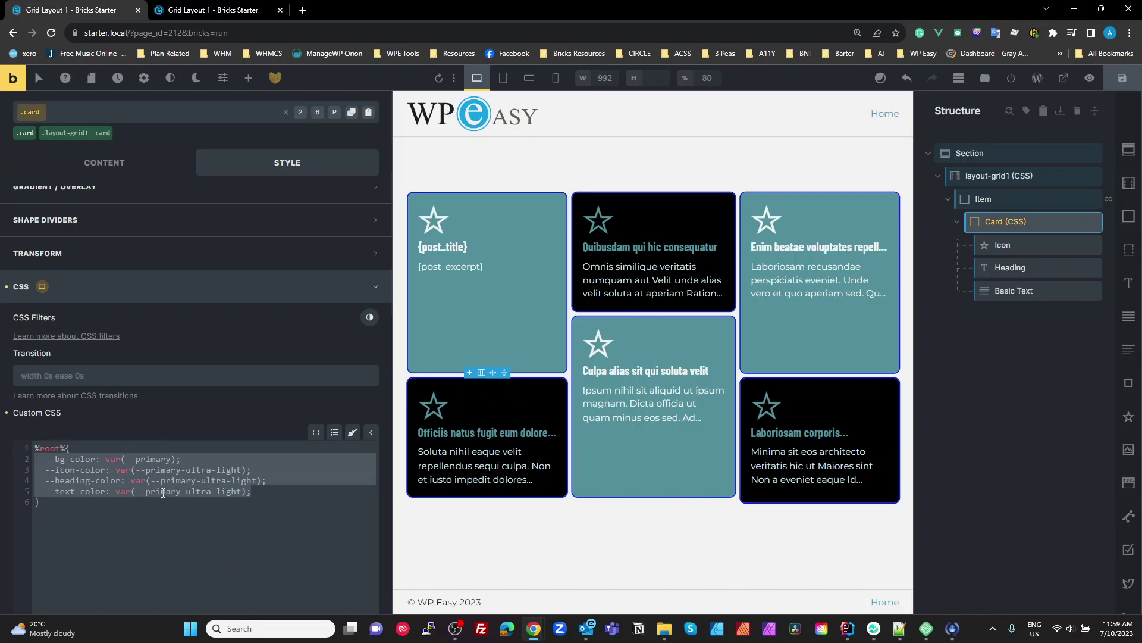
pyautogui.scroll(2, 244, 325)
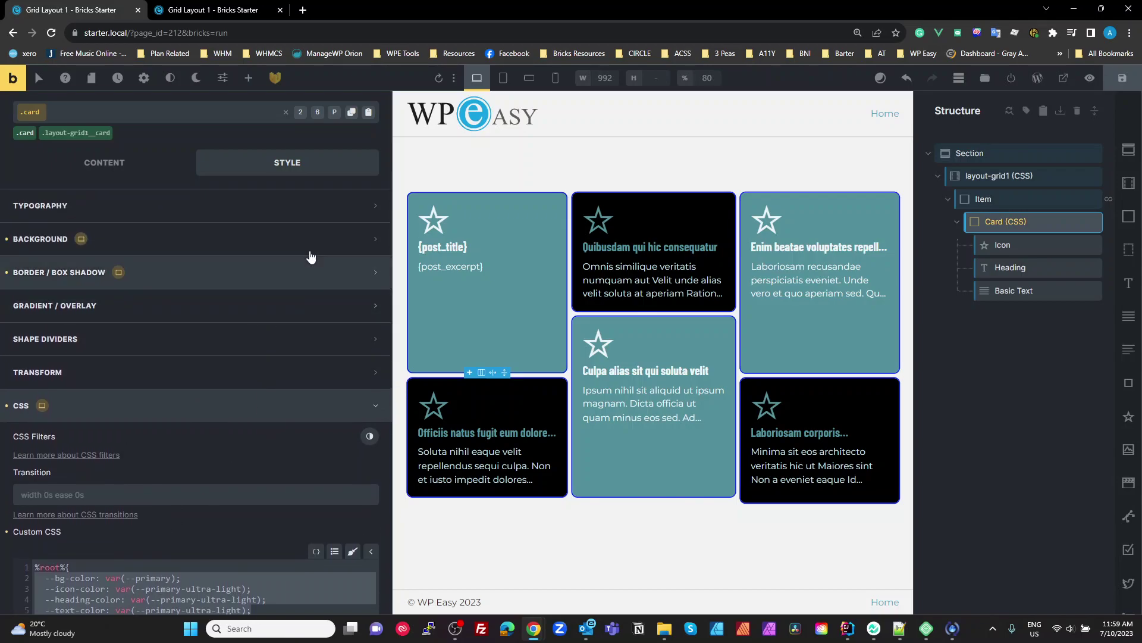
pyautogui.scroll(-2, 107, 470)
pyautogui.click(86, 458)
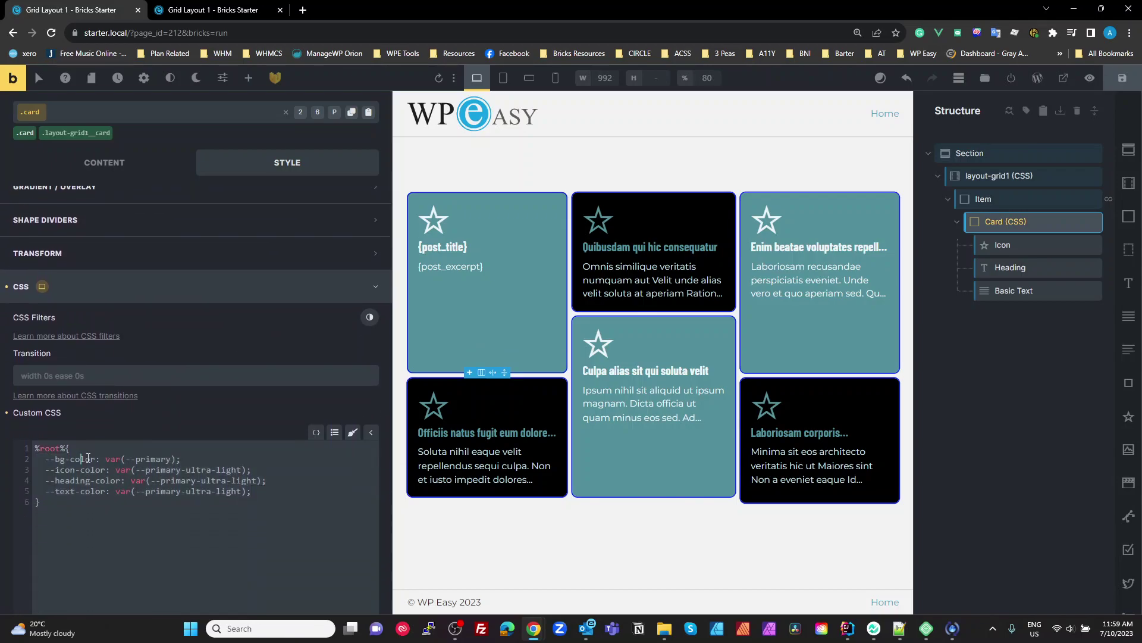
pyautogui.moveTo(95, 462); pyautogui.dragTo(53, 465)
pyautogui.click(991, 245)
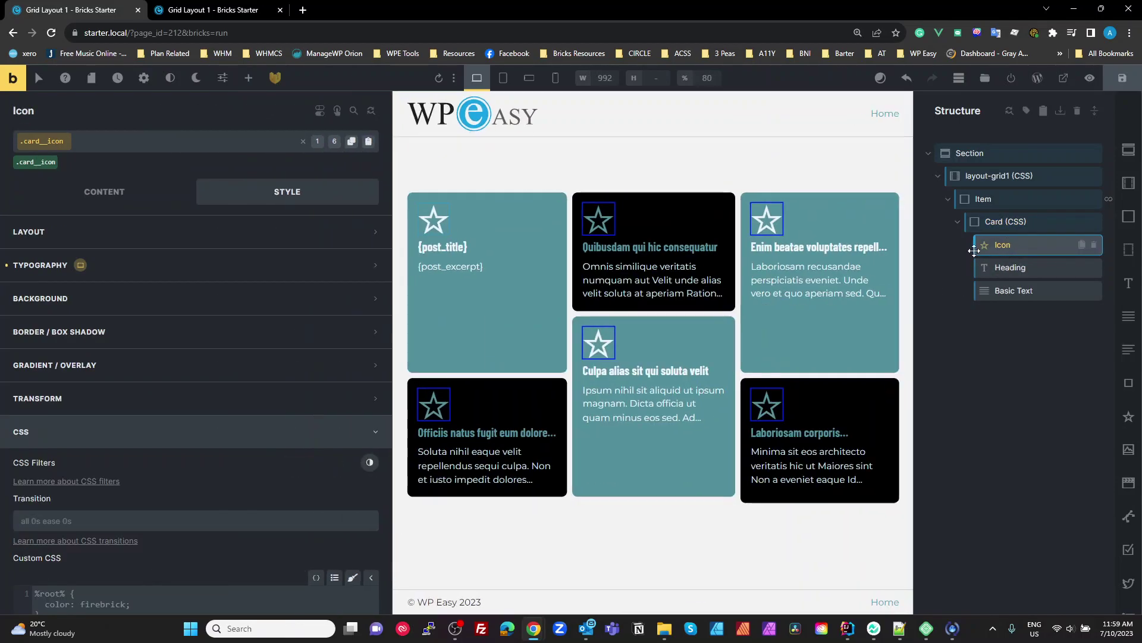
pyautogui.click(146, 269)
pyautogui.click(213, 296)
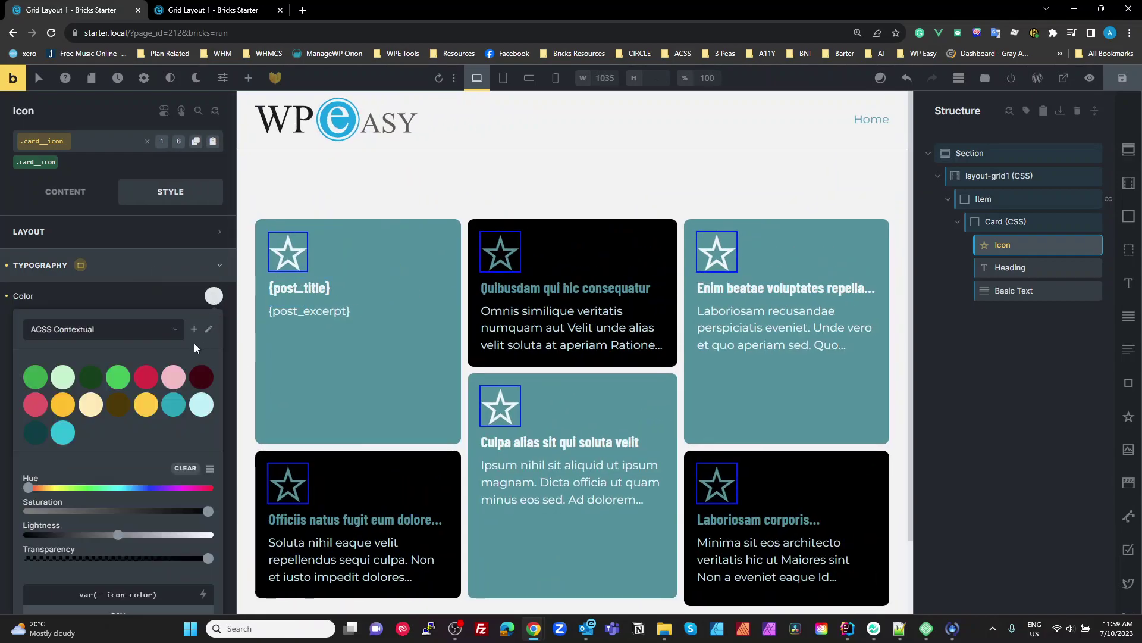
pyautogui.scroll(-3, 173, 417)
pyautogui.moveTo(102, 415); pyautogui.dragTo(156, 415)
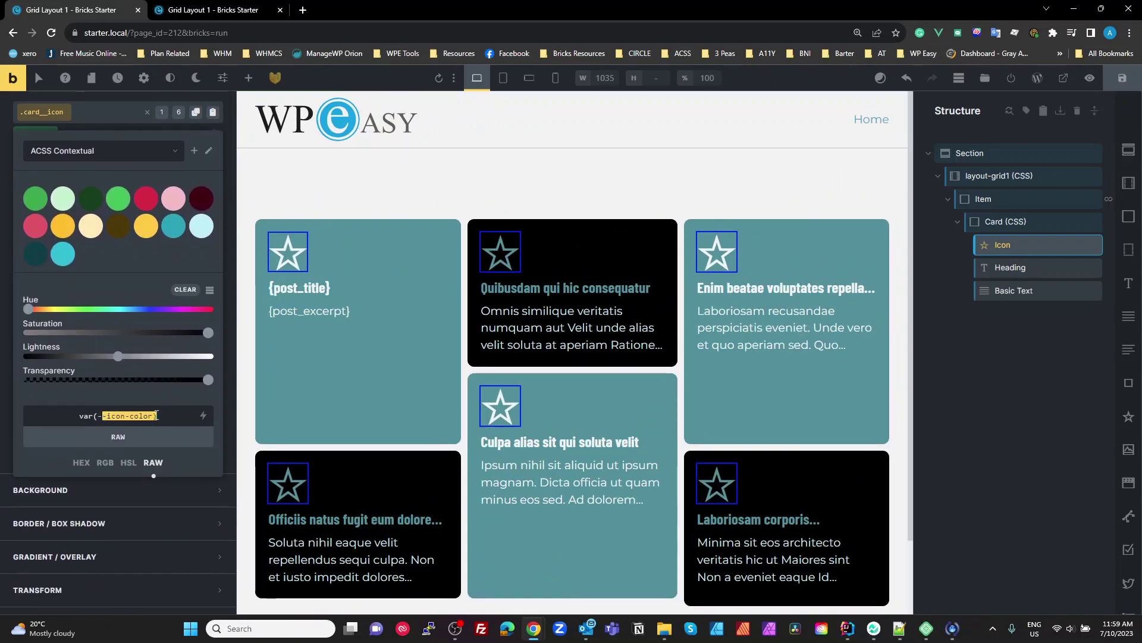
pyautogui.click(1012, 267)
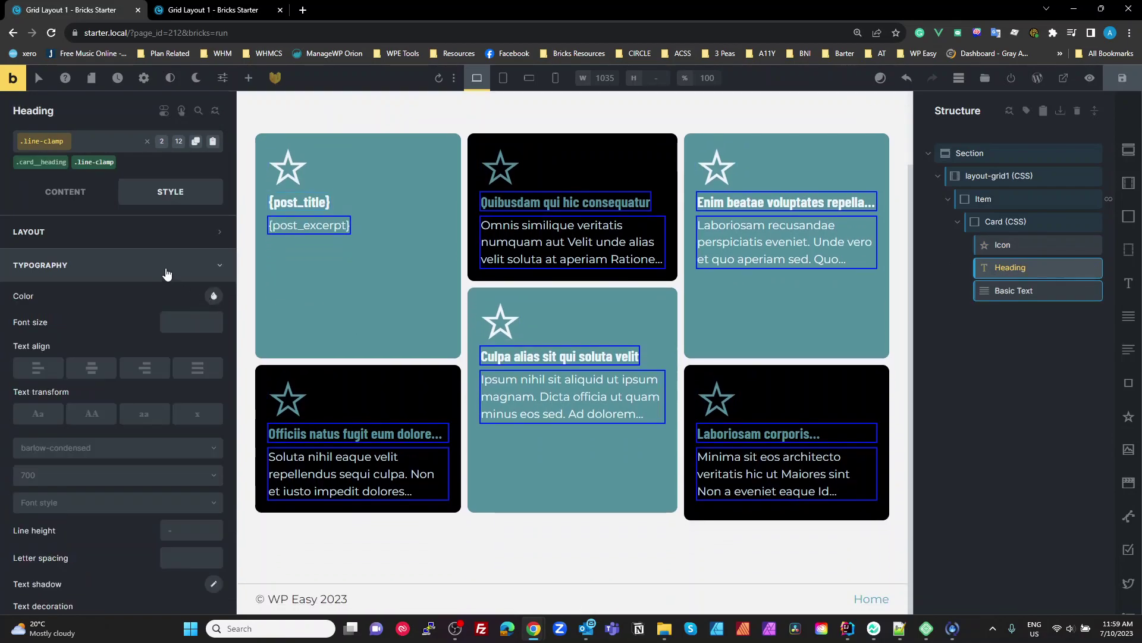
pyautogui.doubleClick(119, 273)
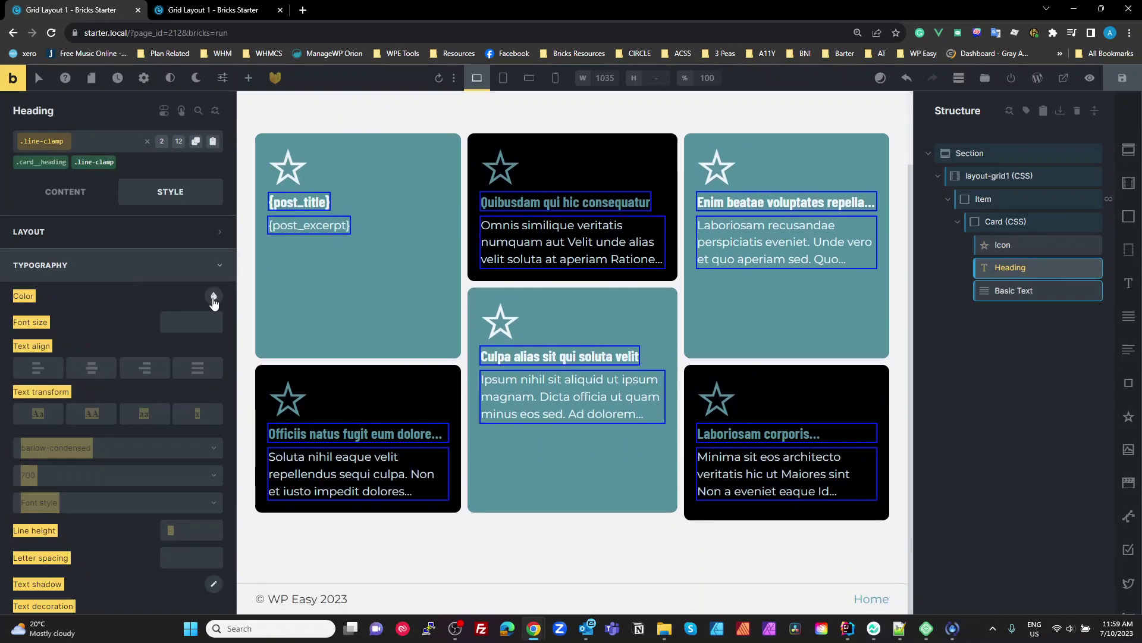
pyautogui.click(51, 166)
pyautogui.click(214, 296)
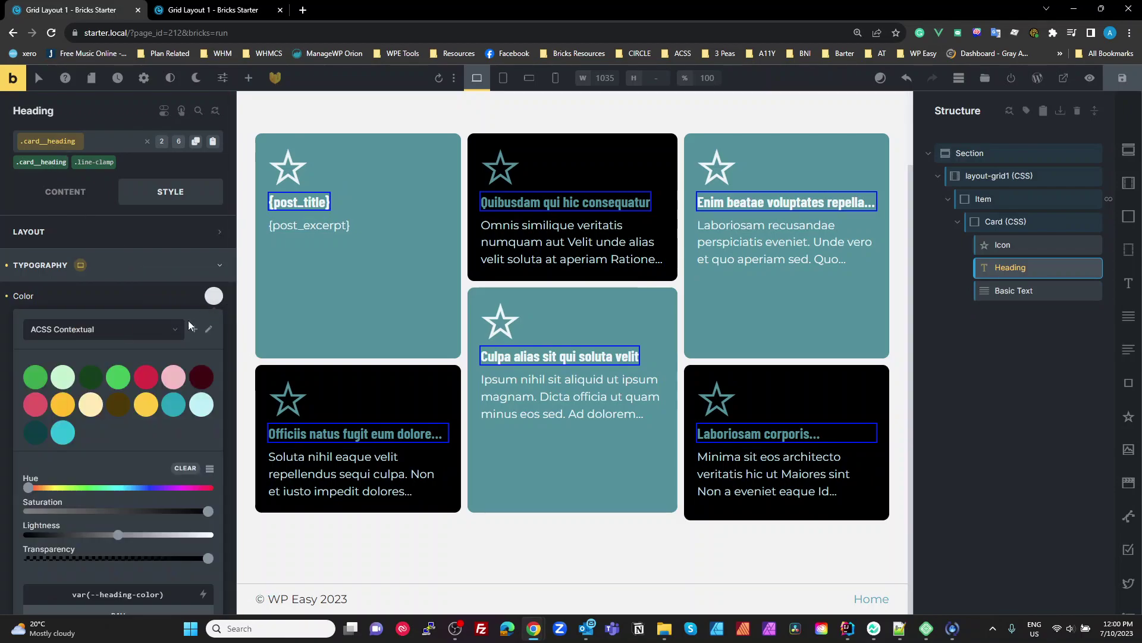
pyautogui.scroll(-2, 190, 417)
pyautogui.moveTo(162, 475); pyautogui.dragTo(100, 470)
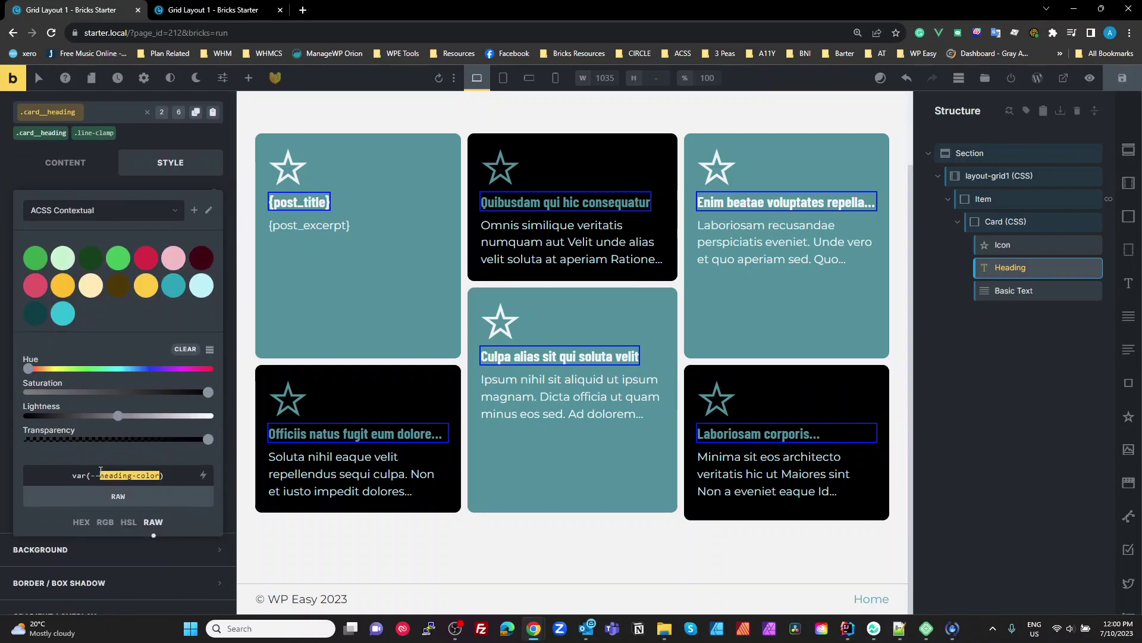
pyautogui.click(1019, 291)
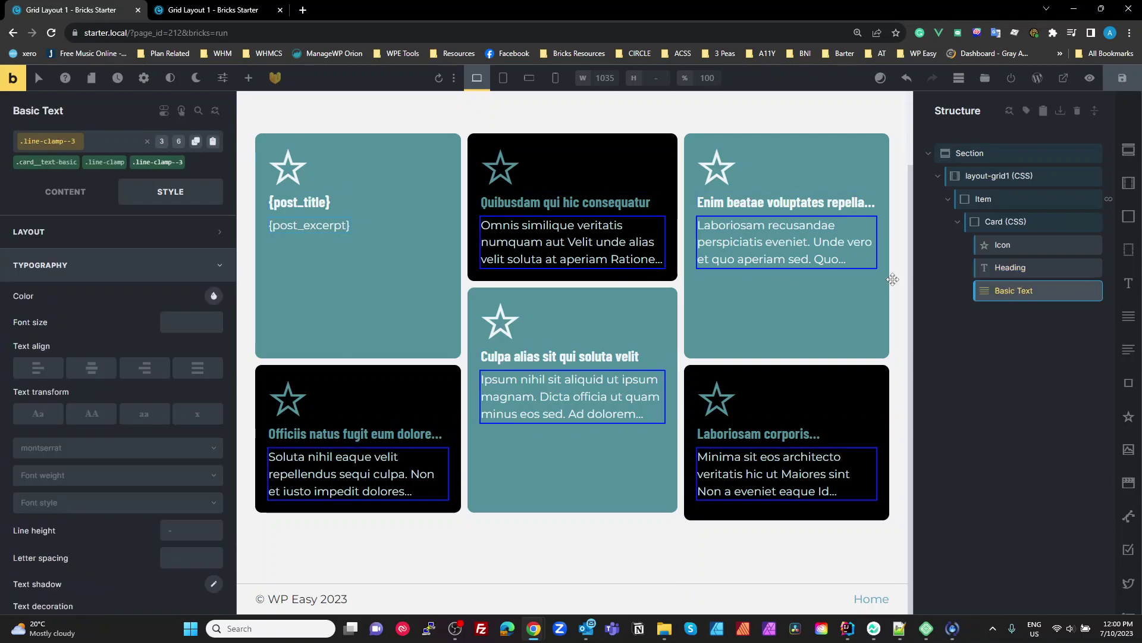
pyautogui.click(47, 162)
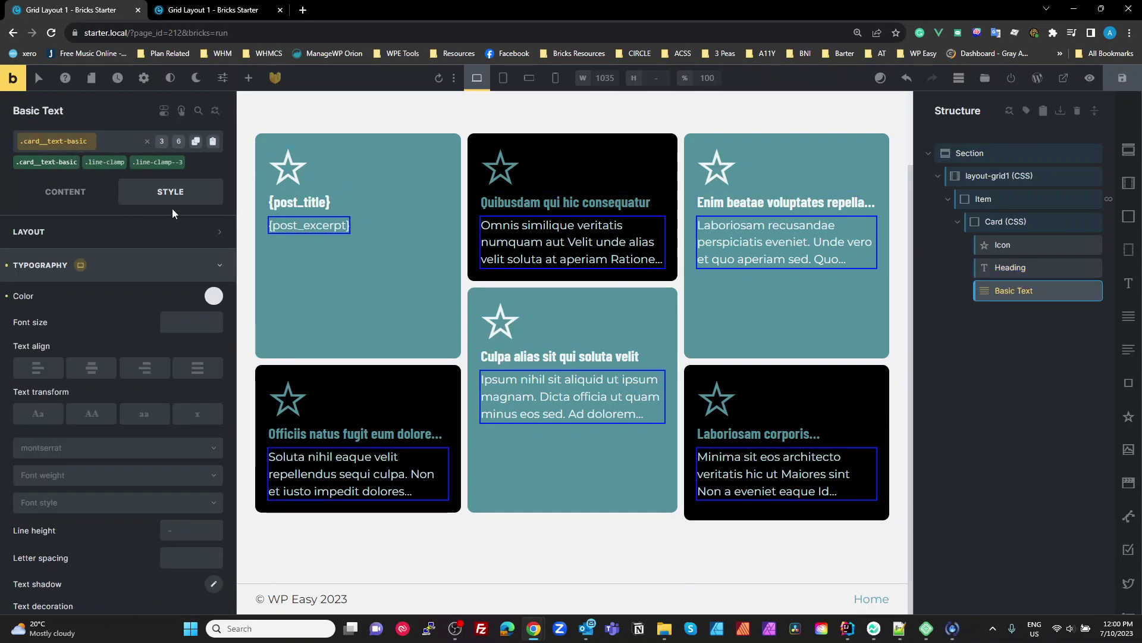
pyautogui.click(213, 296)
pyautogui.scroll(-2, 206, 298)
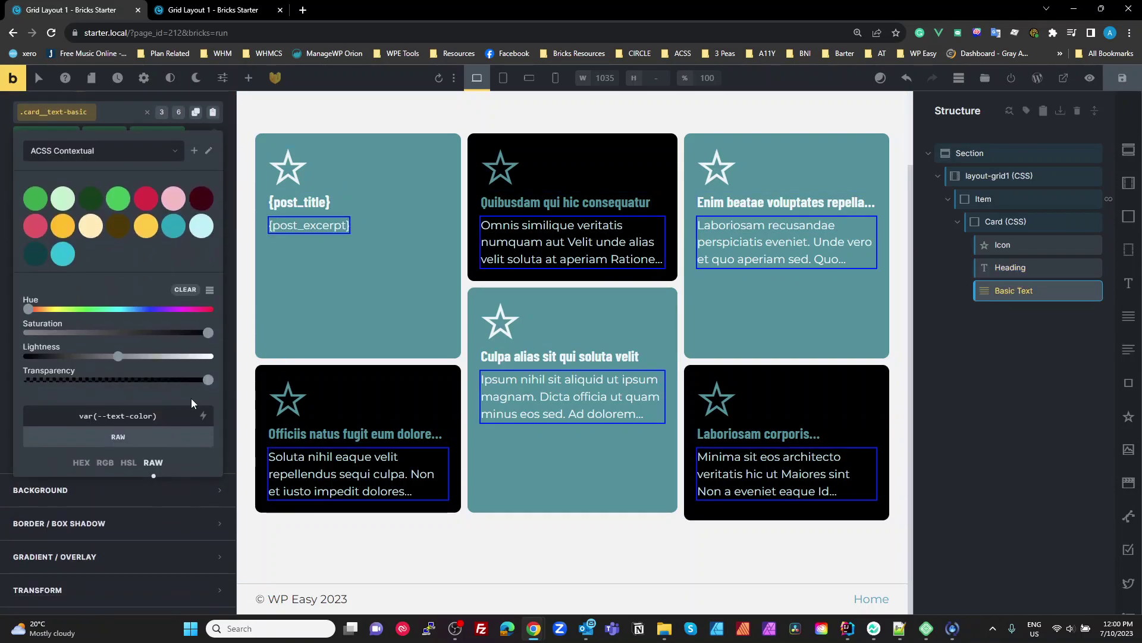
pyautogui.moveTo(156, 416); pyautogui.dragTo(109, 414)
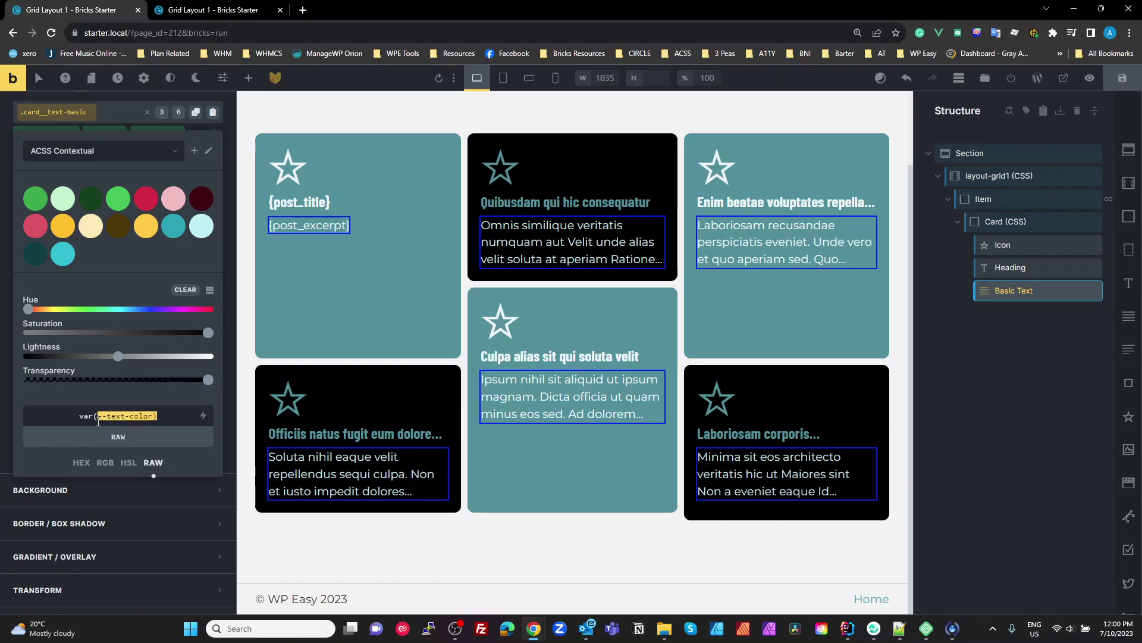
pyautogui.click(1023, 222)
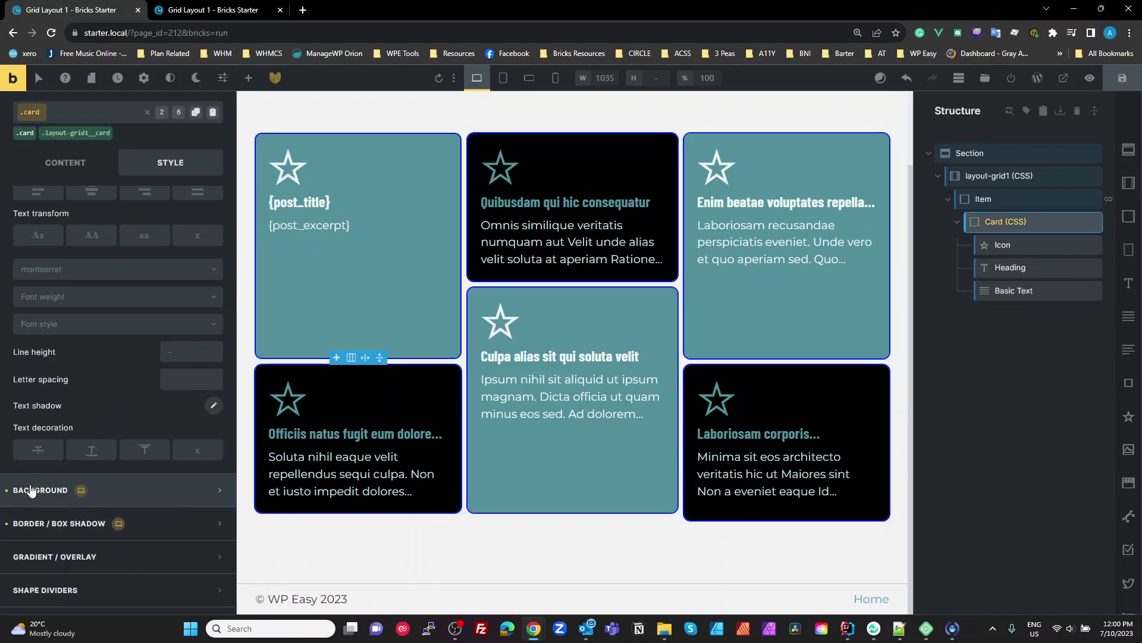
pyautogui.scroll(-3, 90, 452)
pyautogui.click(95, 470)
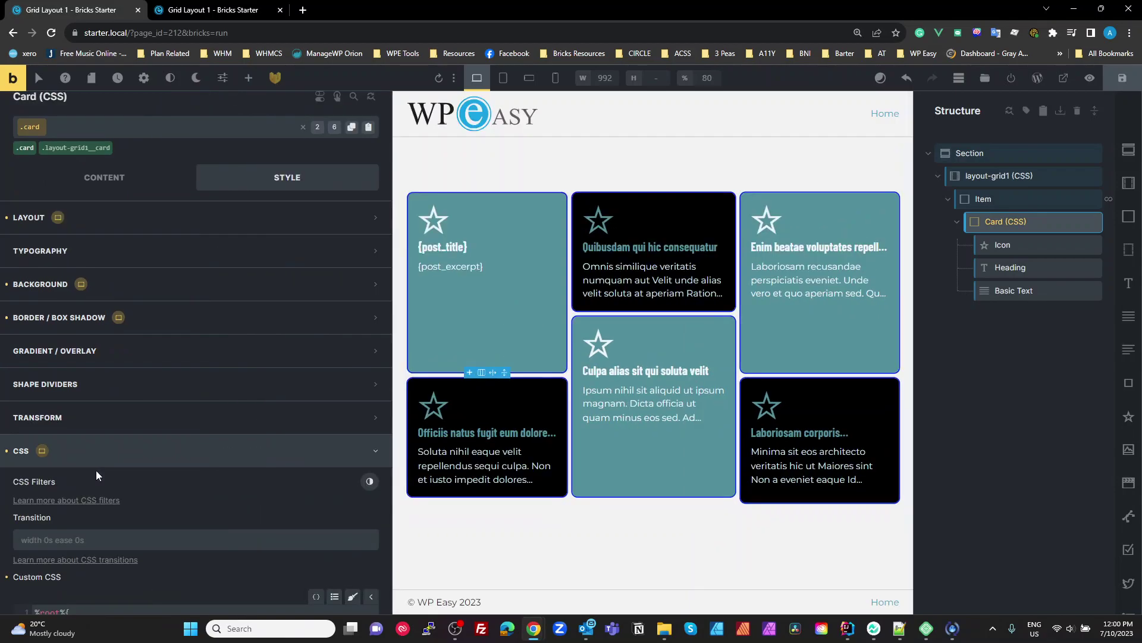
pyautogui.scroll(-4, 101, 470)
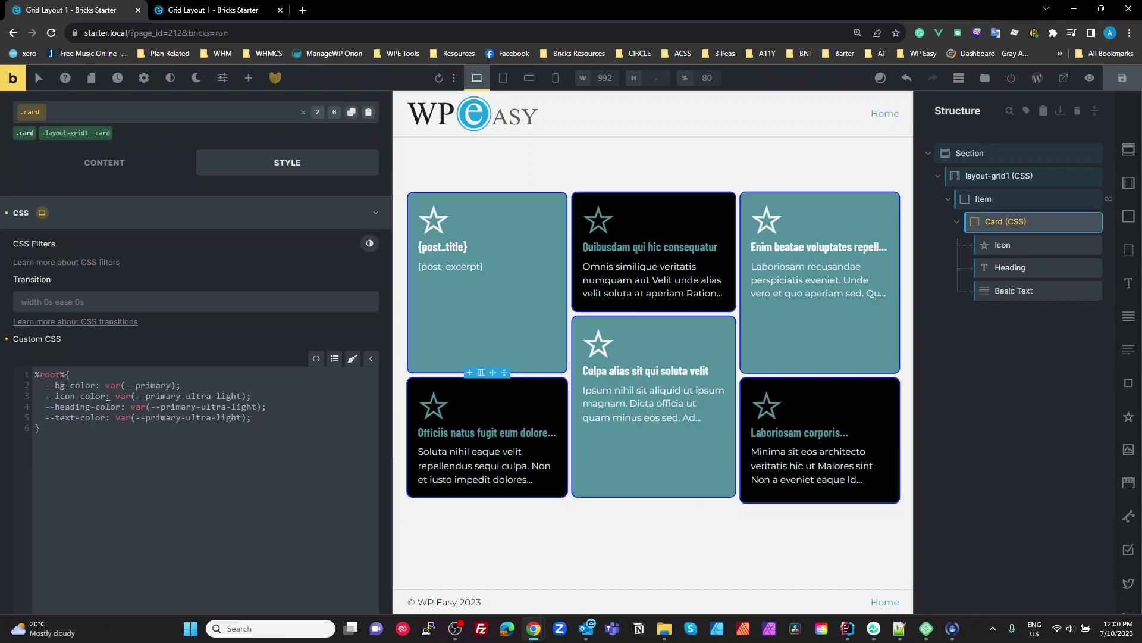
pyautogui.moveTo(67, 443); pyautogui.dragTo(37, 379)
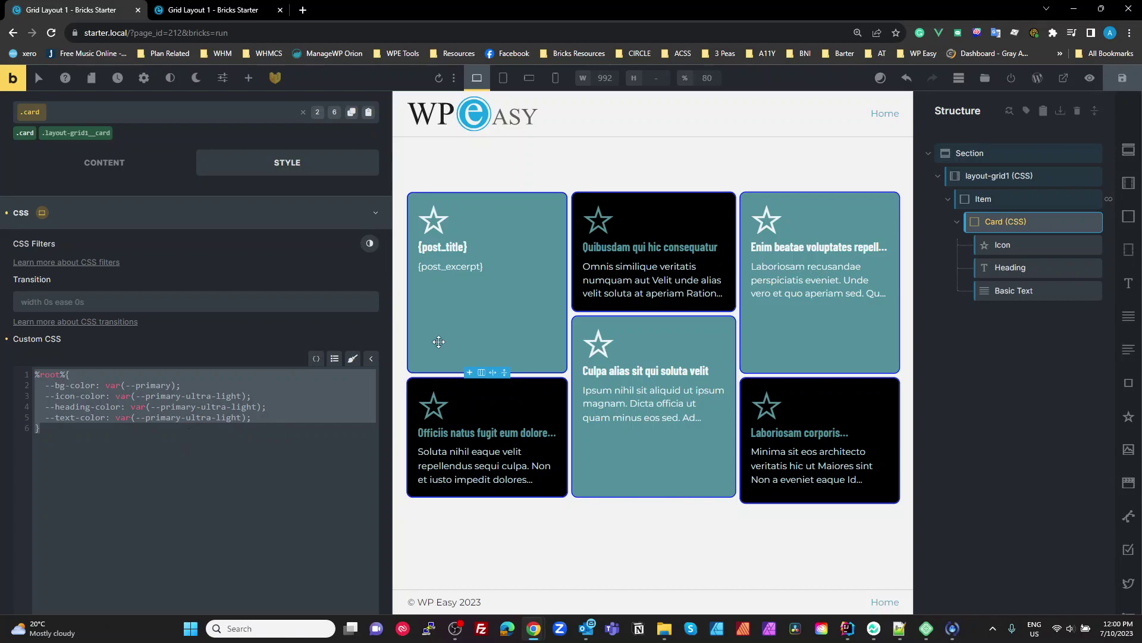
pyautogui.click(87, 403)
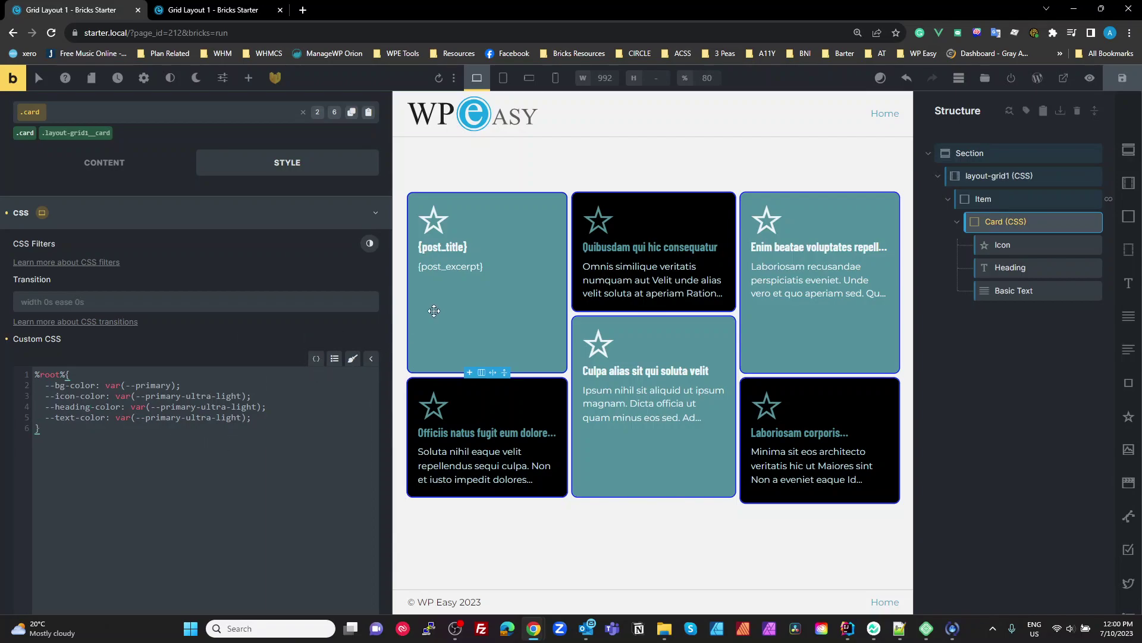
pyautogui.click(928, 405)
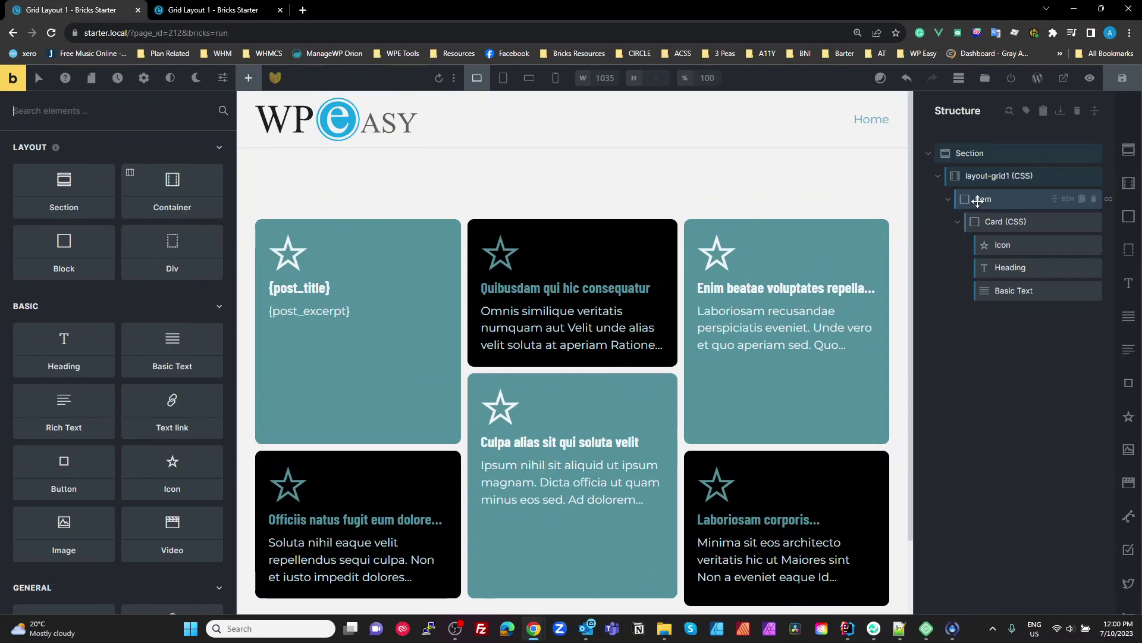
# Step: Select the grid Item and confirm its query loops over Posts, six per page
pyautogui.click(1038, 198)
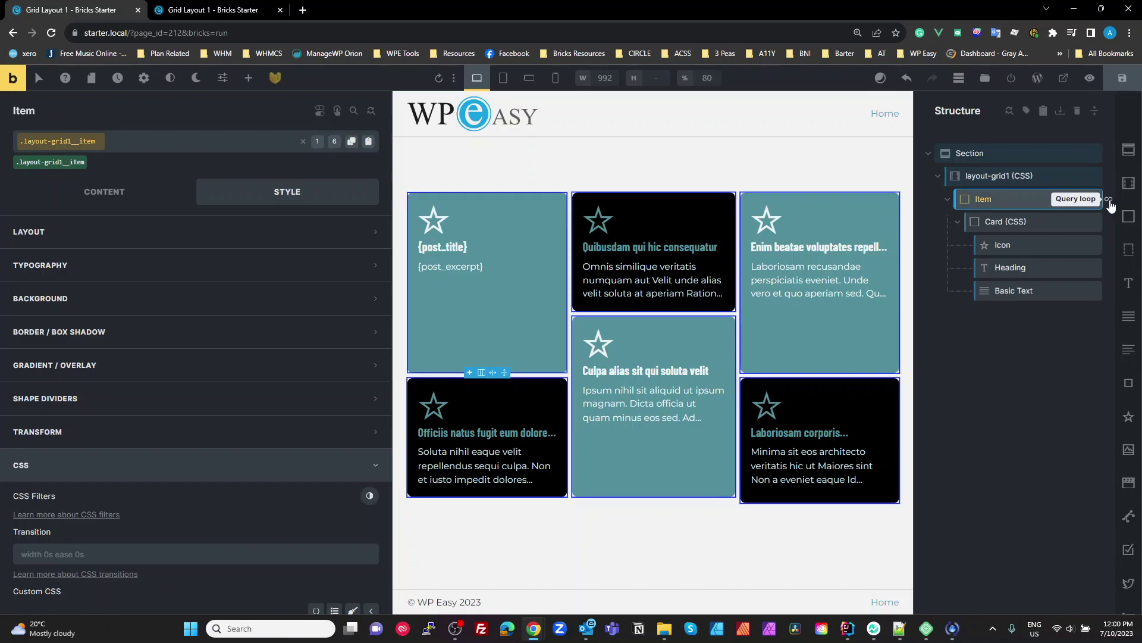
pyautogui.click(96, 191)
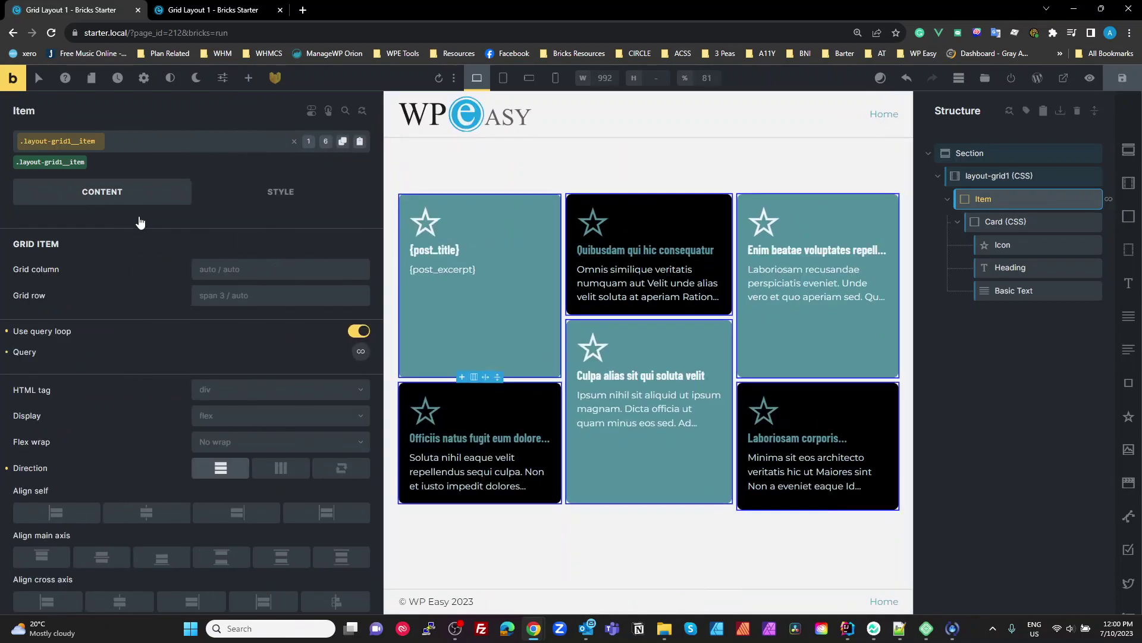
pyautogui.click(370, 352)
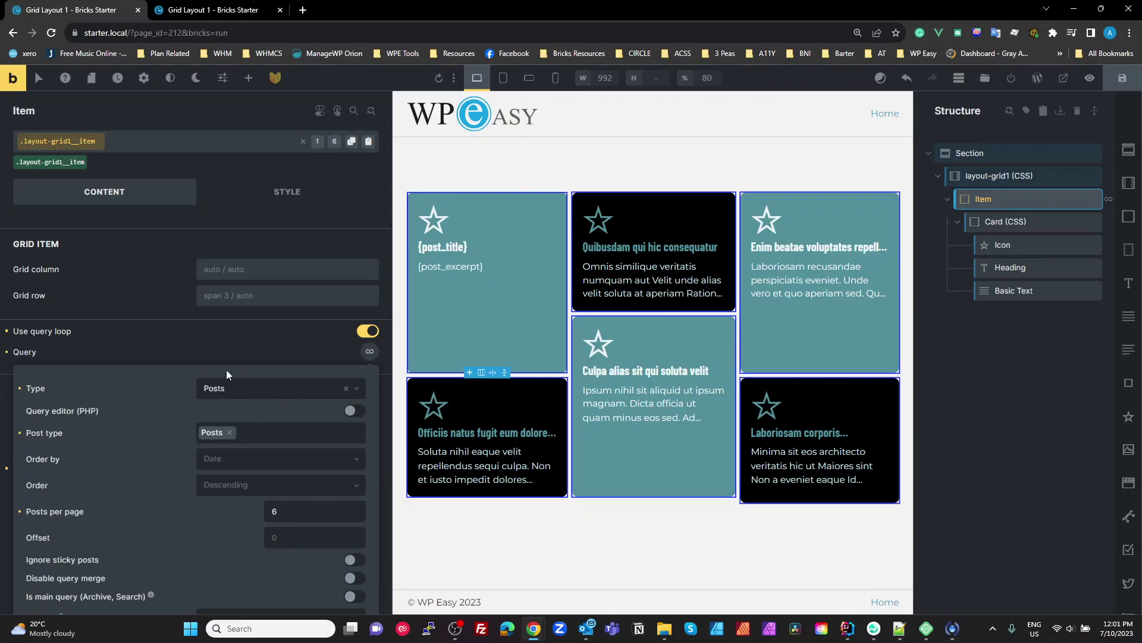
pyautogui.click(208, 345)
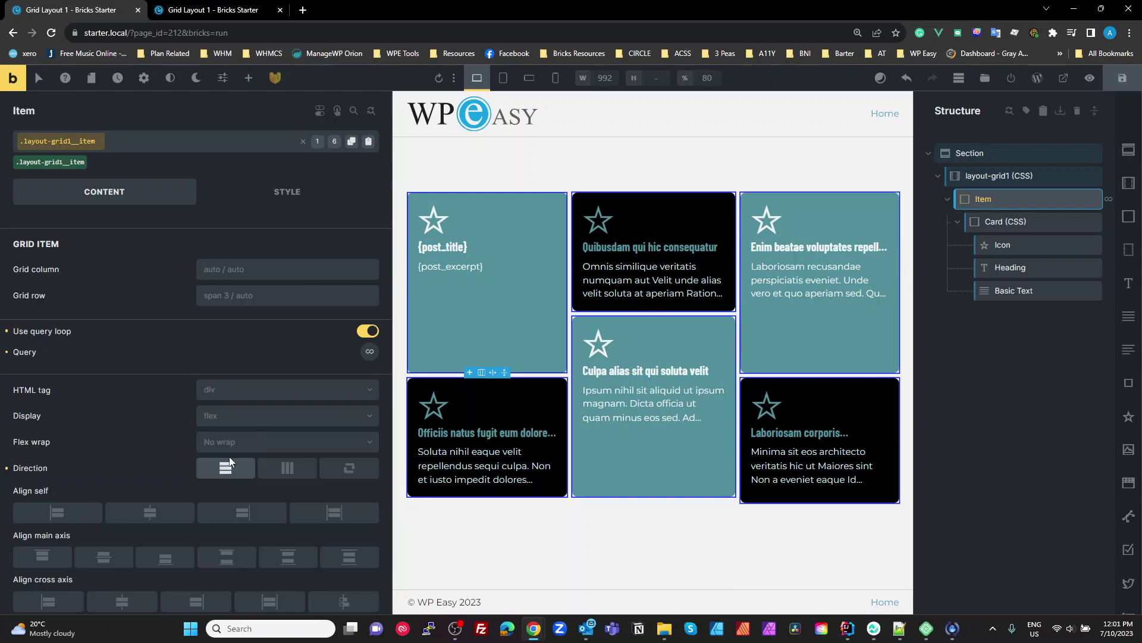
pyautogui.scroll(-3, 230, 461)
pyautogui.scroll(3, 232, 453)
# Step: Check the Item's .layout-grid1__item custom CSS, then select the layout-grid1 container
pyautogui.click(299, 189)
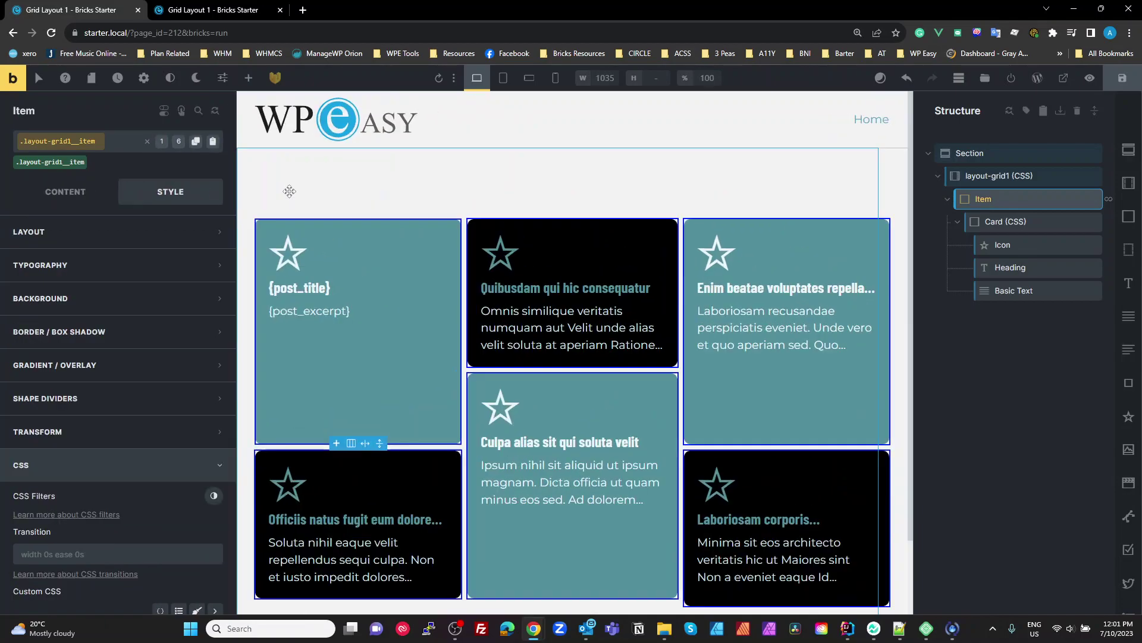
pyautogui.scroll(-4, 186, 342)
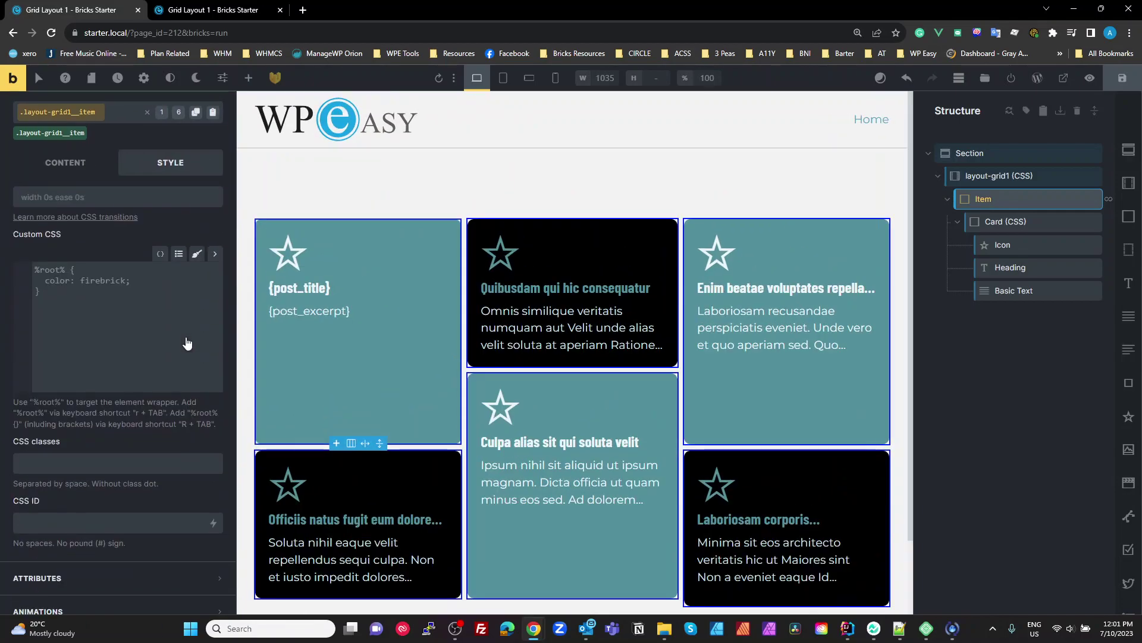
pyautogui.scroll(3, 186, 341)
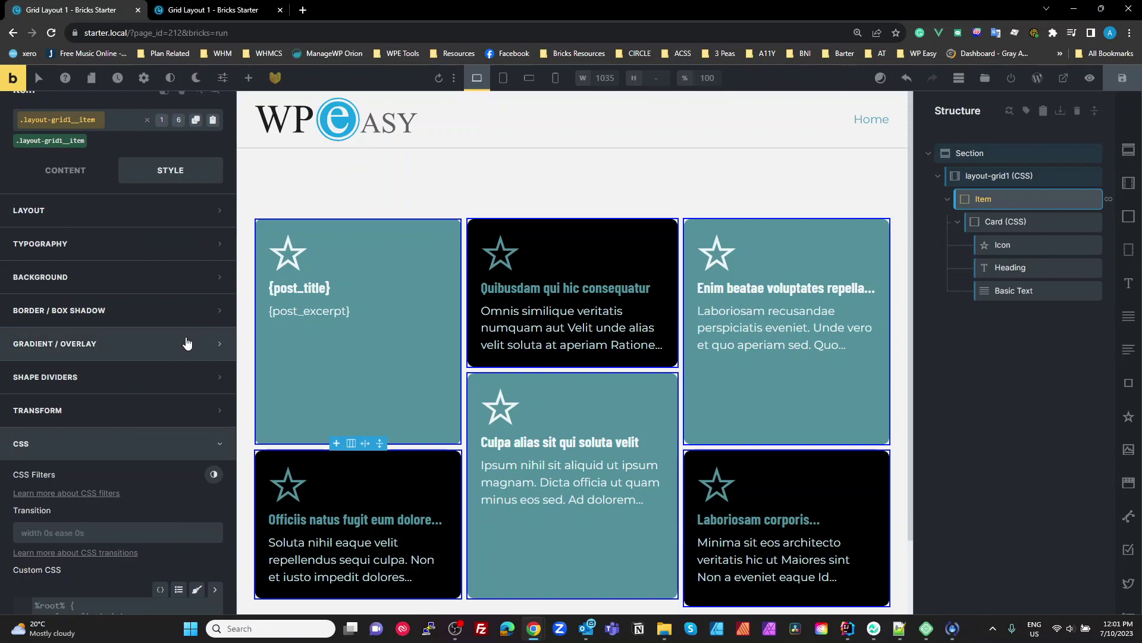
pyautogui.scroll(1, 186, 343)
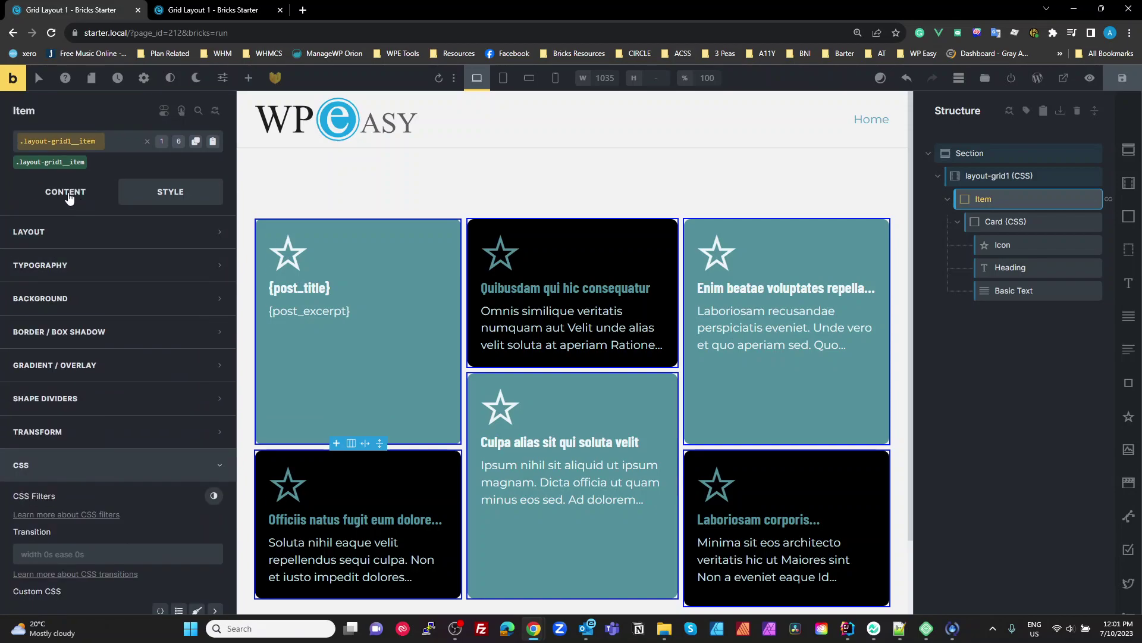
pyautogui.click(71, 196)
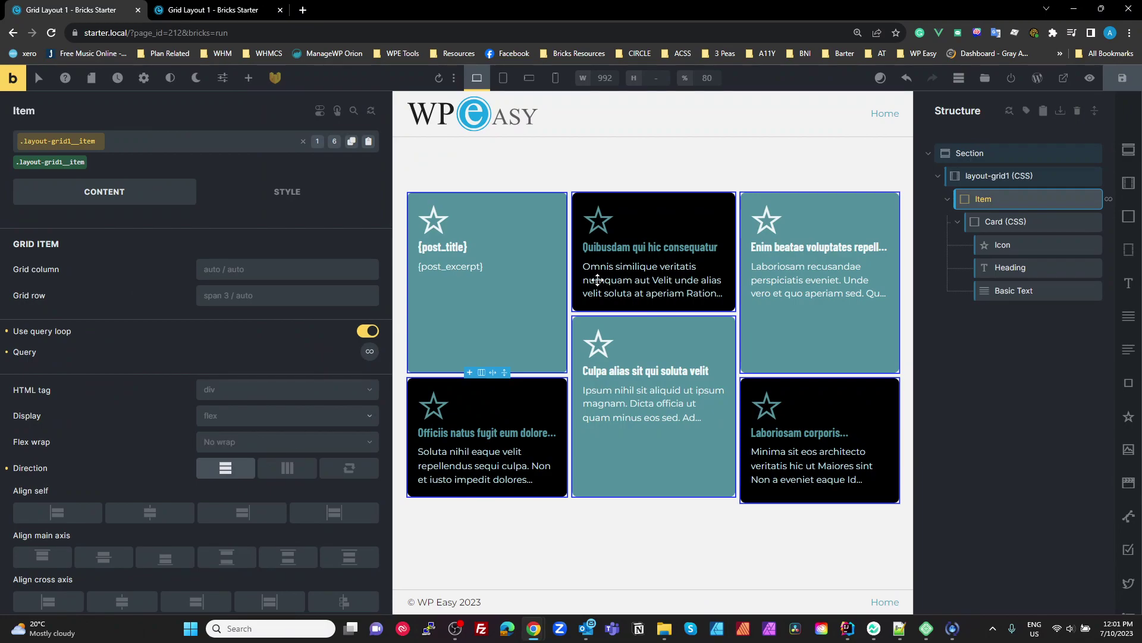
pyautogui.click(989, 176)
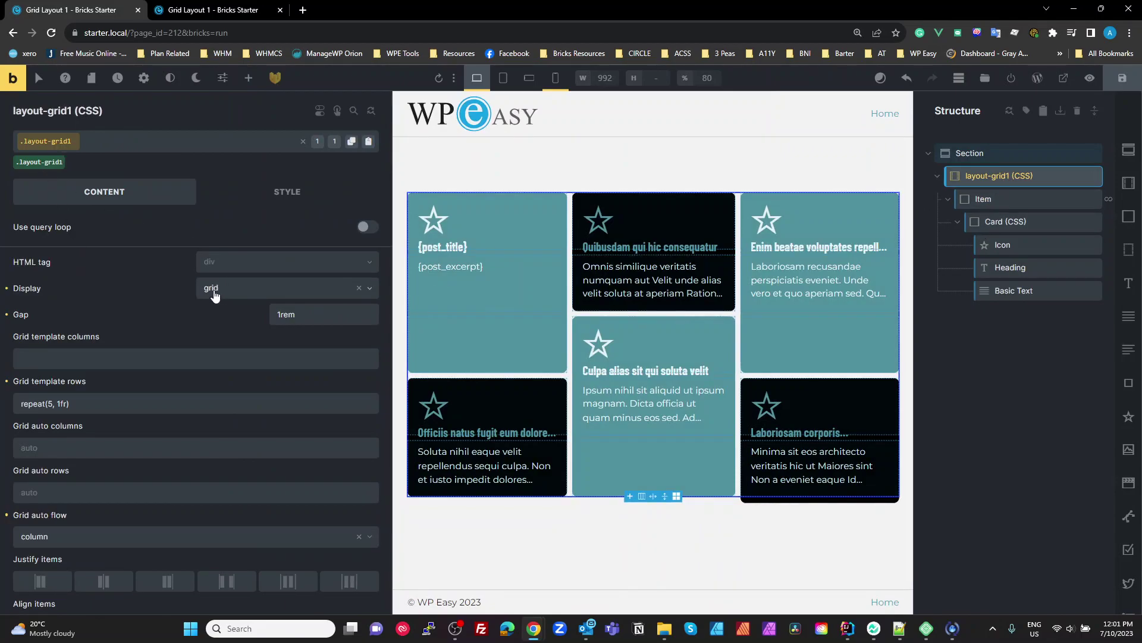
# Step: Inspect layout-grid1's 1rem gap, empty column template and repeat(5, 1fr) row template
pyautogui.click(309, 317)
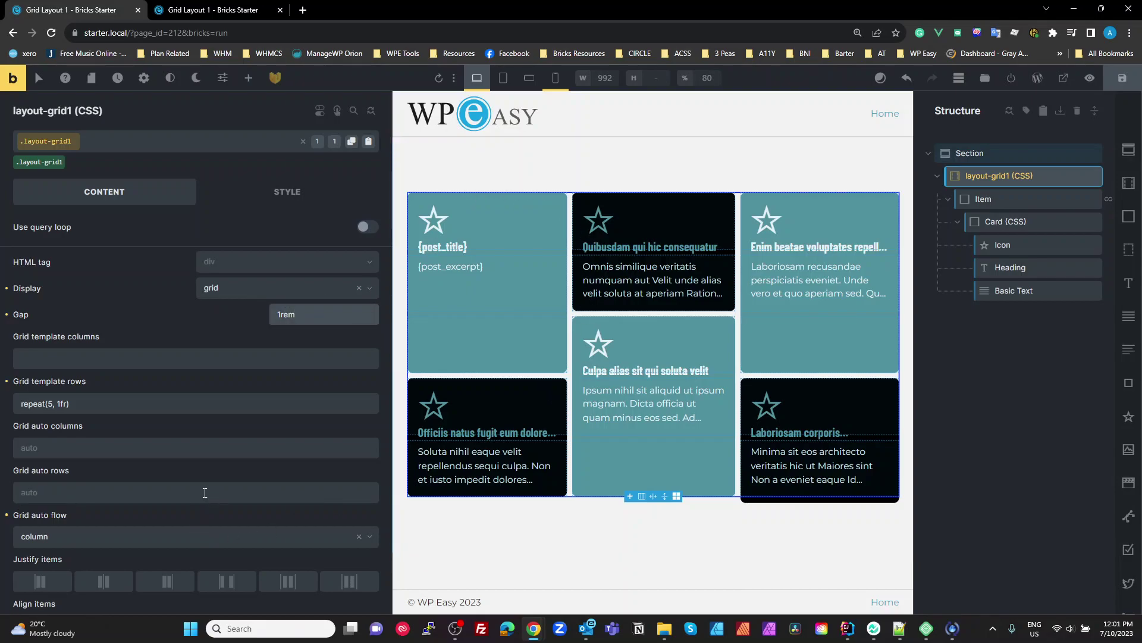
pyautogui.click(84, 356)
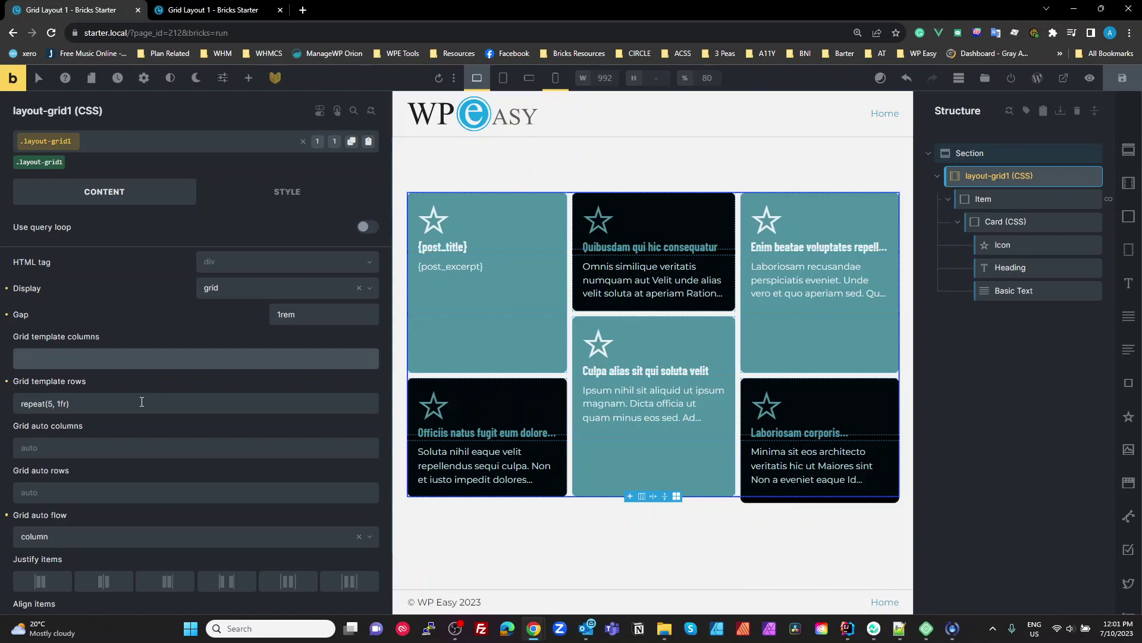
pyautogui.click(94, 410)
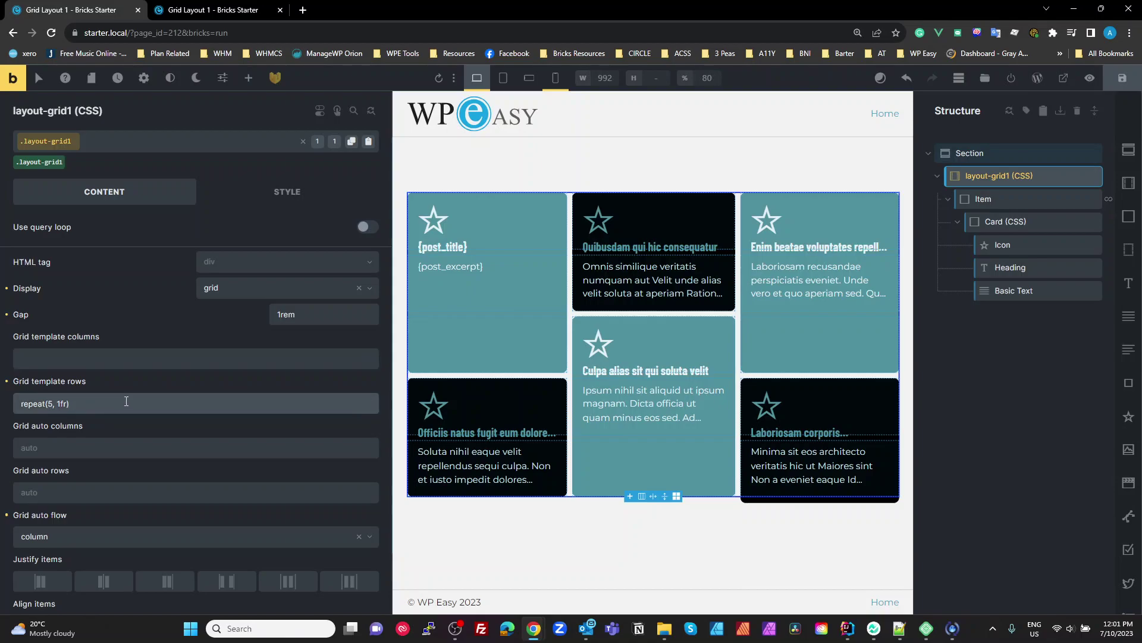
pyautogui.doubleClick(63, 405)
pyautogui.click(148, 409)
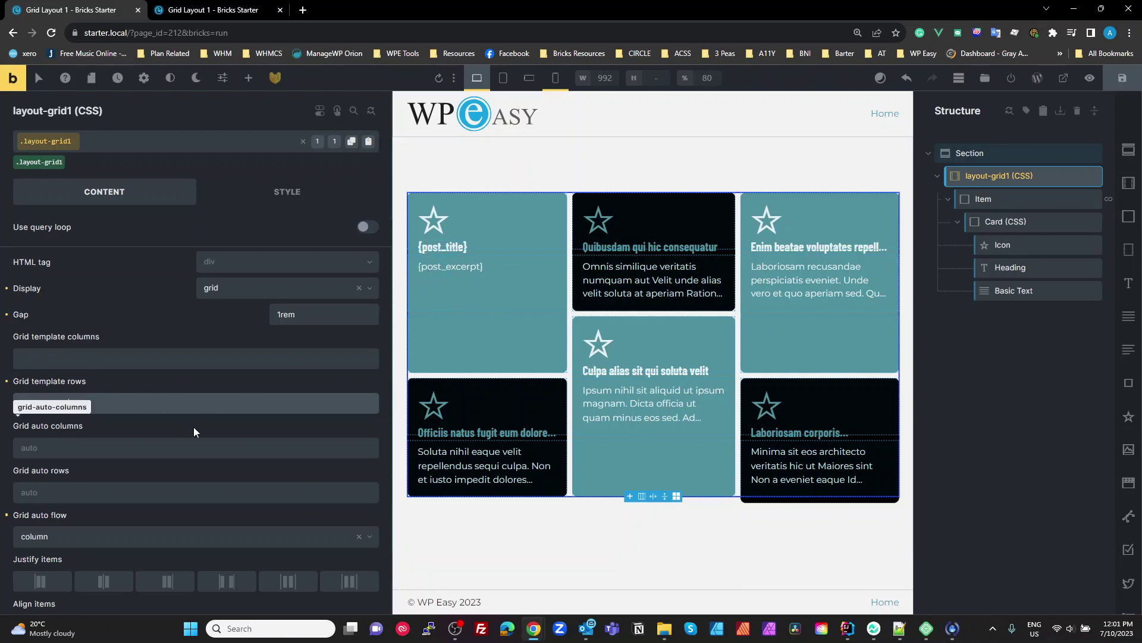
pyautogui.scroll(-2, 194, 427)
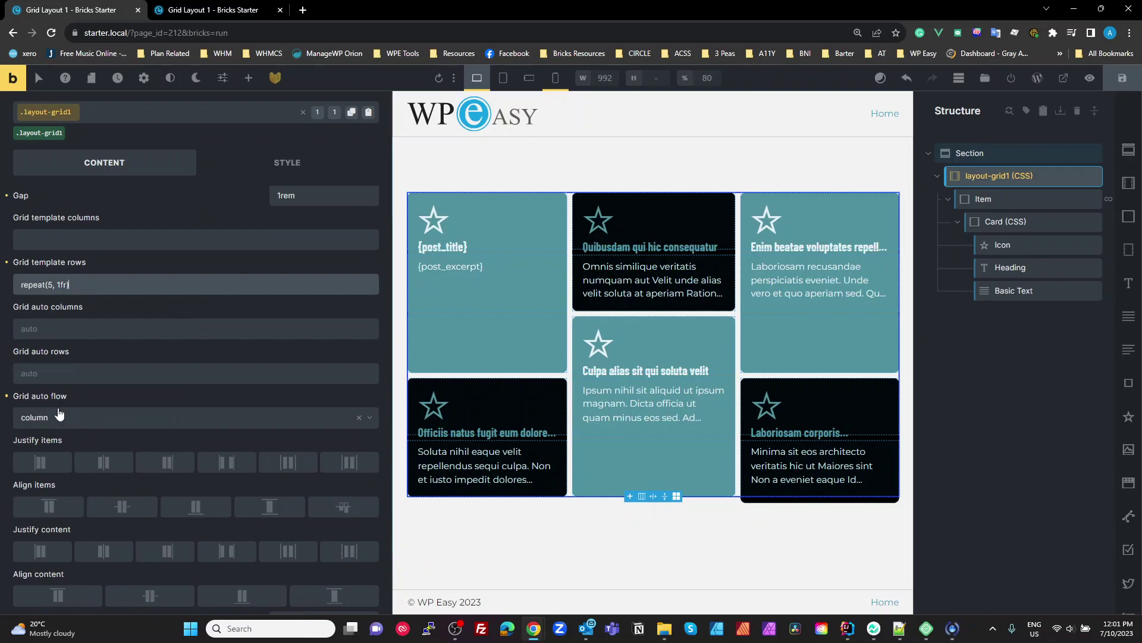
pyautogui.scroll(2, 295, 353)
pyautogui.scroll(1, 295, 352)
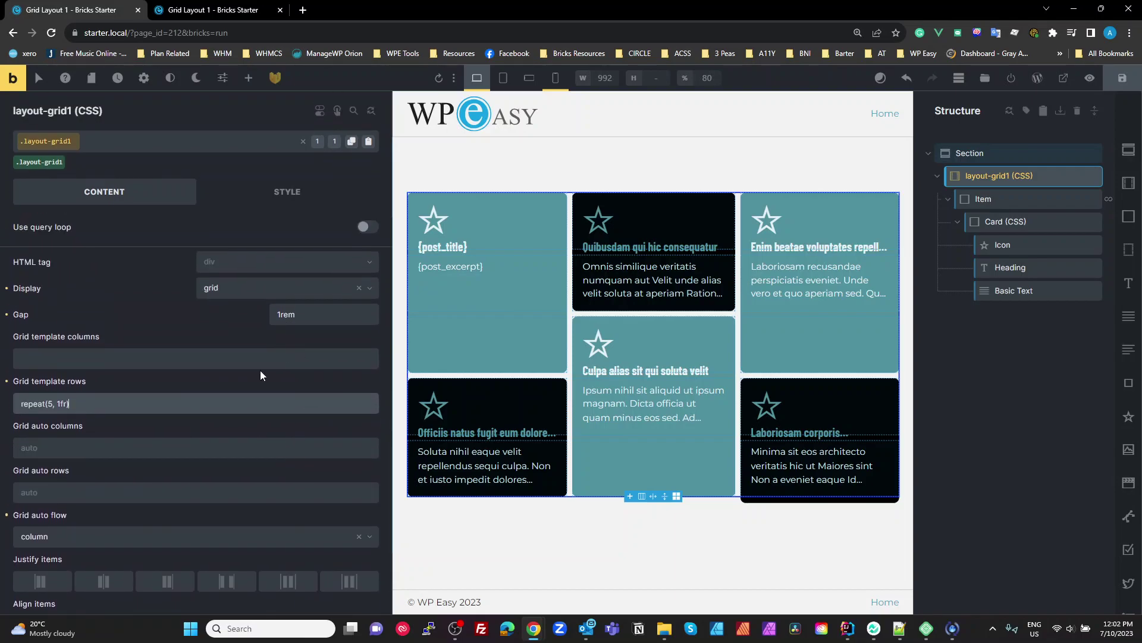
# Step: Select the first card and its wrapping grid item, then clear the selection
pyautogui.click(503, 222)
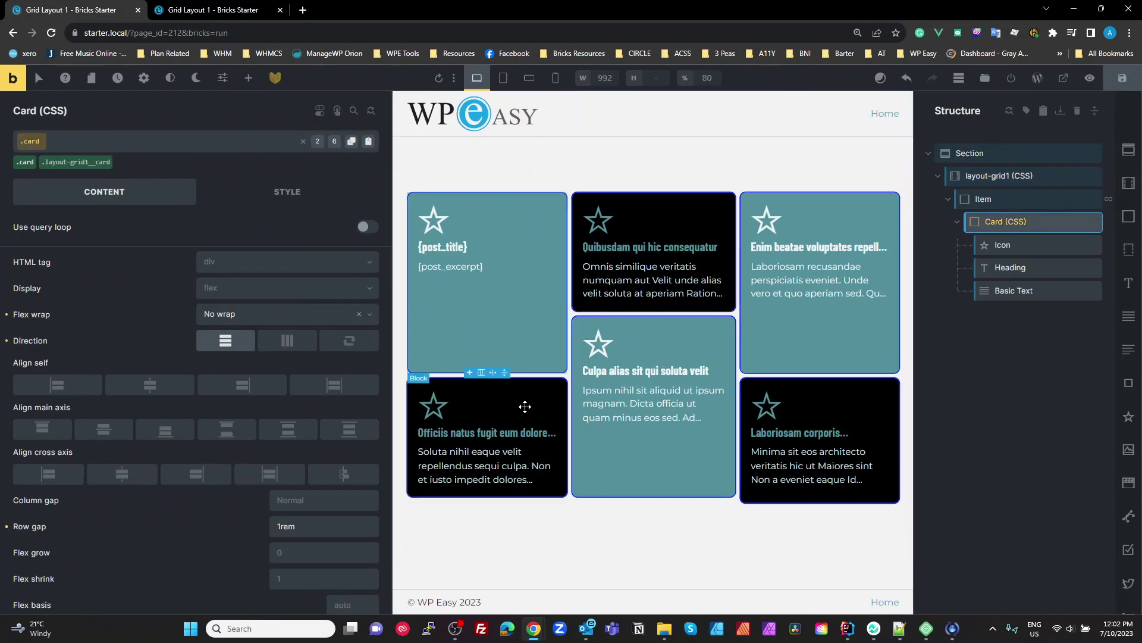
pyautogui.click(525, 406)
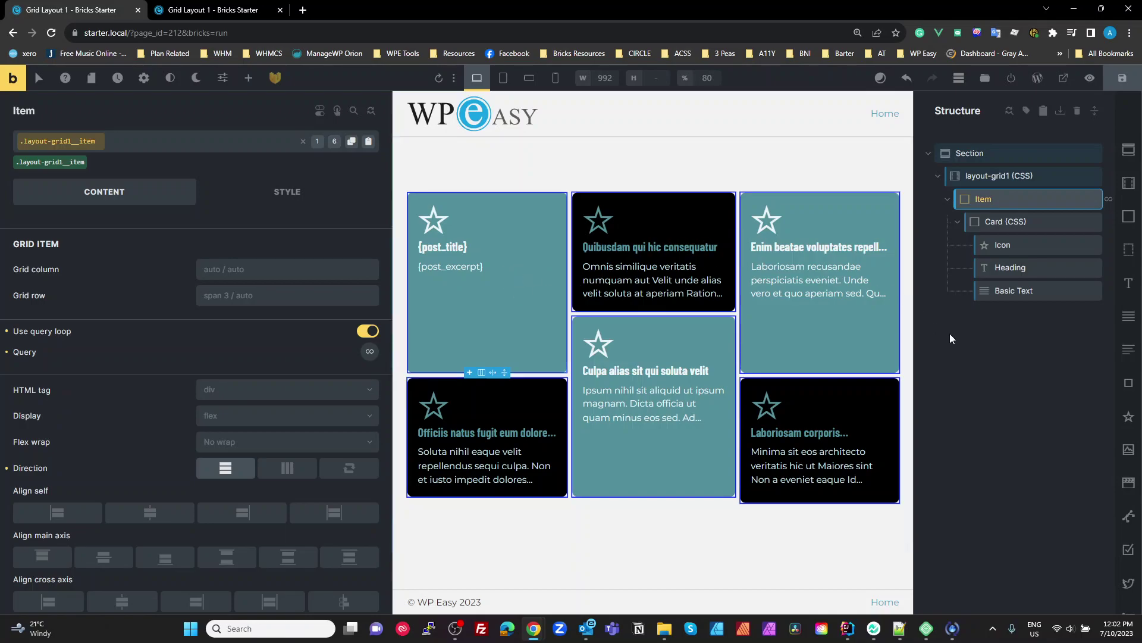
pyautogui.click(1005, 373)
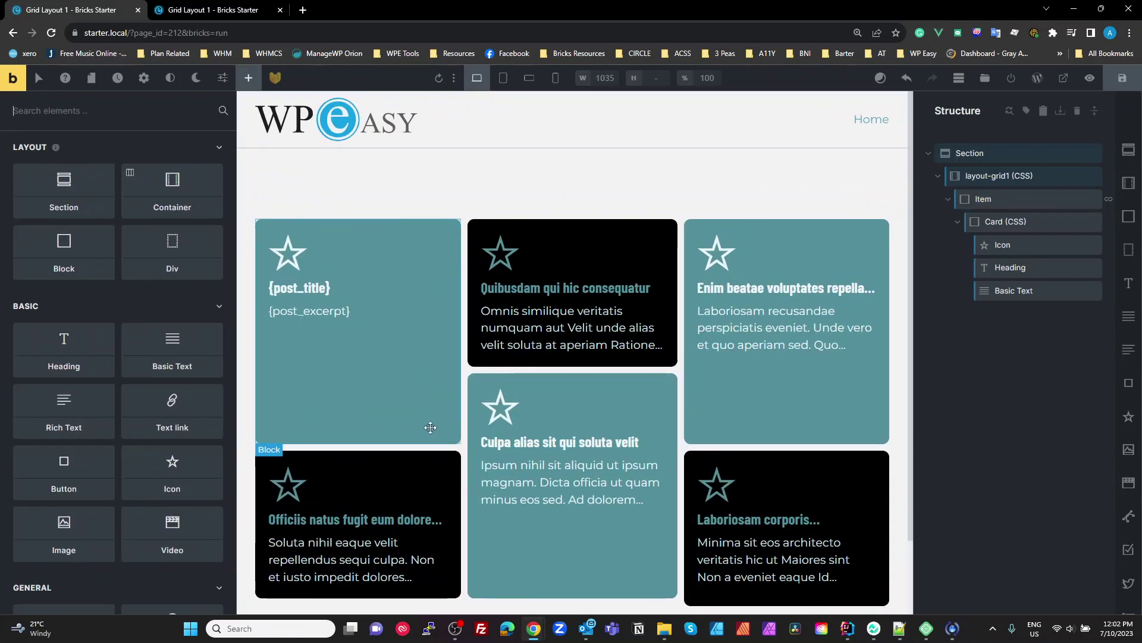
# Step: Select the first post's card to show its .card flex, no-wrap, 1rem gap settings
pyautogui.click(375, 388)
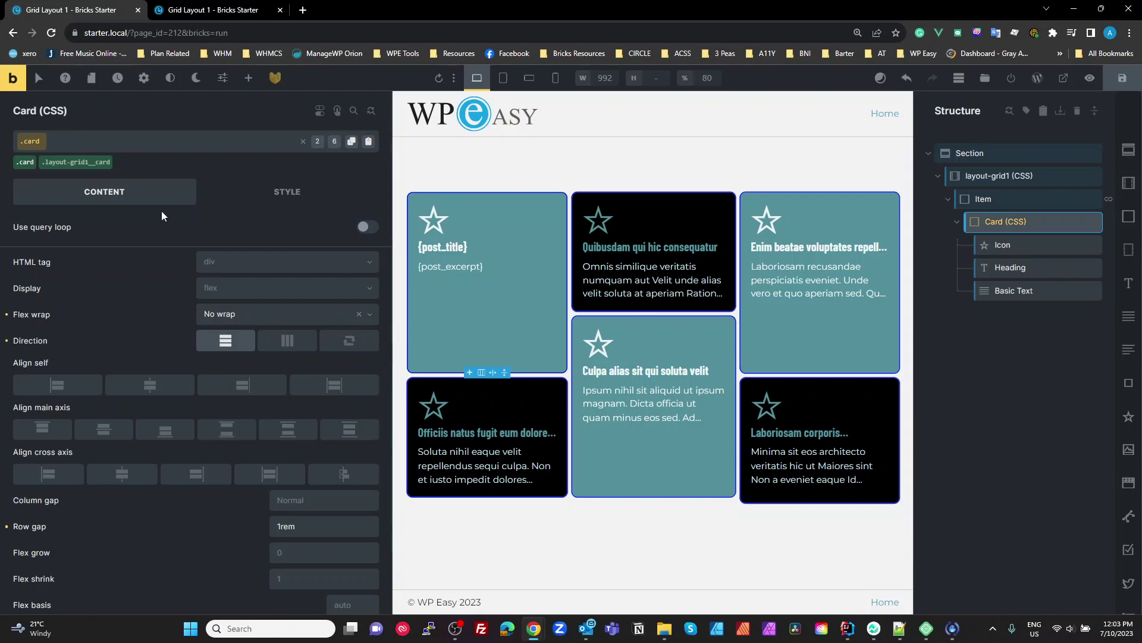
# Step: Check the card's .layout-grid1__card class styles and CSS, then return to the .card class
pyautogui.click(1005, 348)
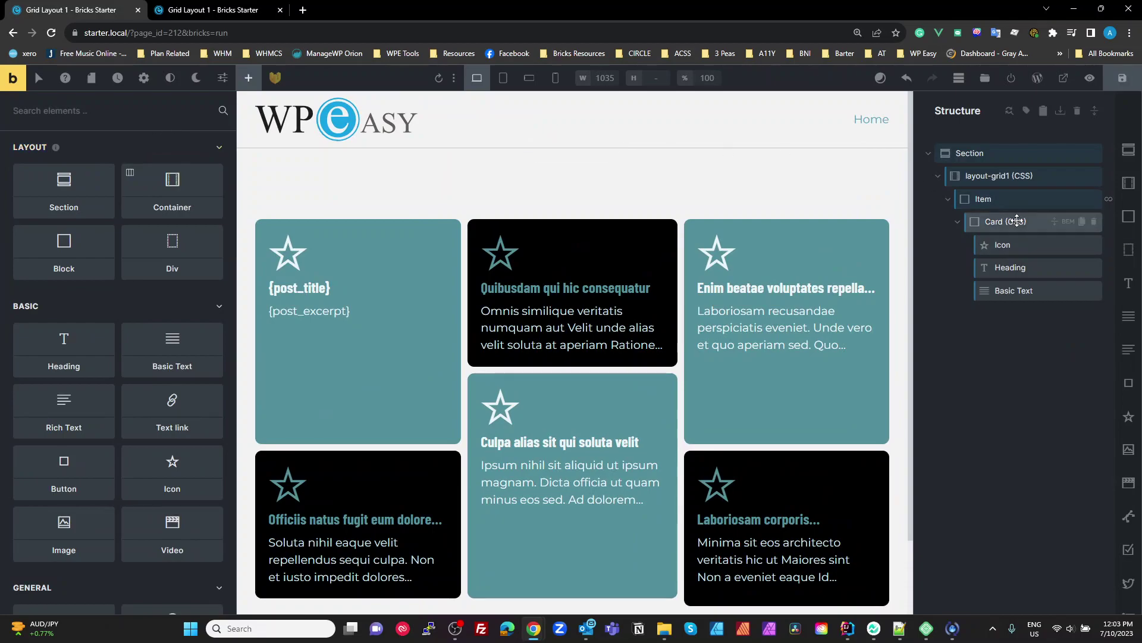
pyautogui.click(1012, 221)
pyautogui.click(88, 167)
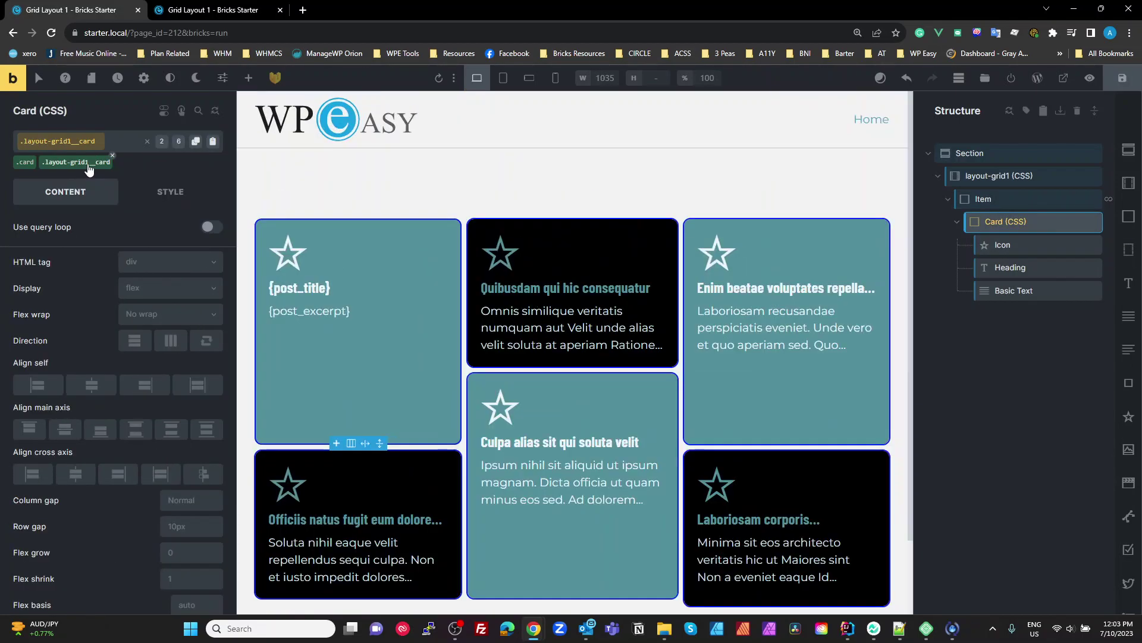
pyautogui.click(288, 191)
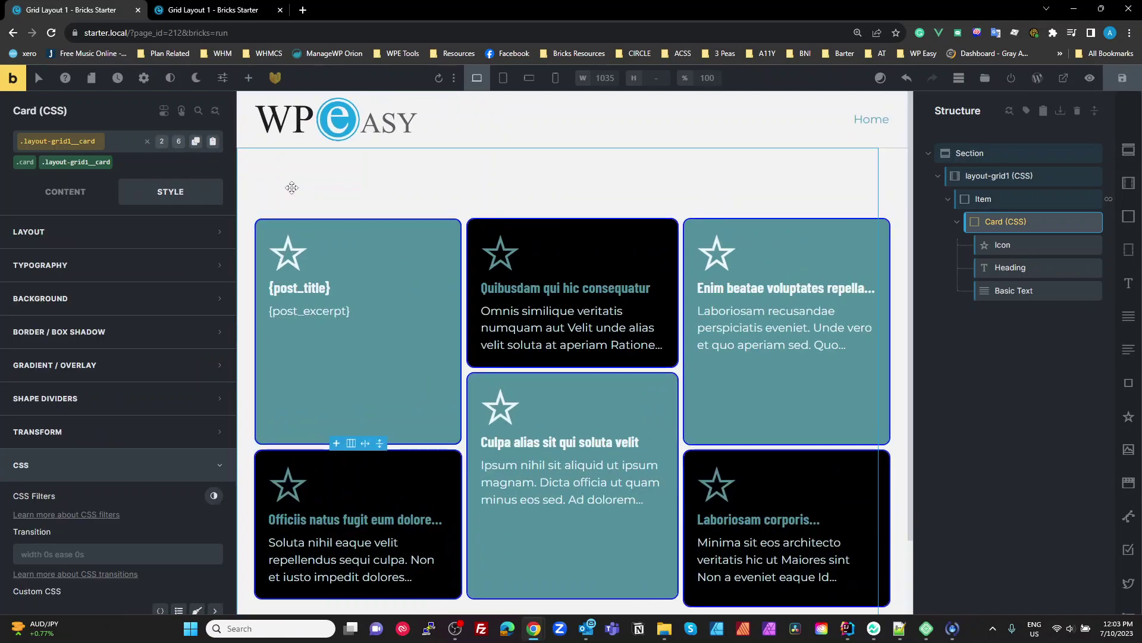
pyautogui.click(71, 464)
pyautogui.scroll(5, 115, 383)
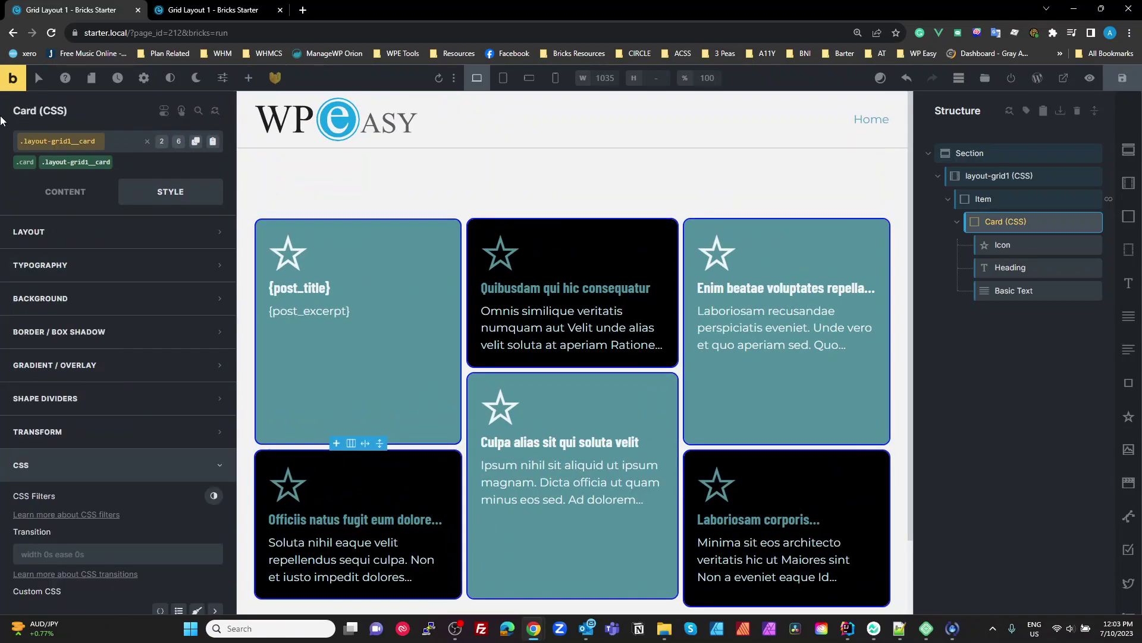
pyautogui.click(26, 164)
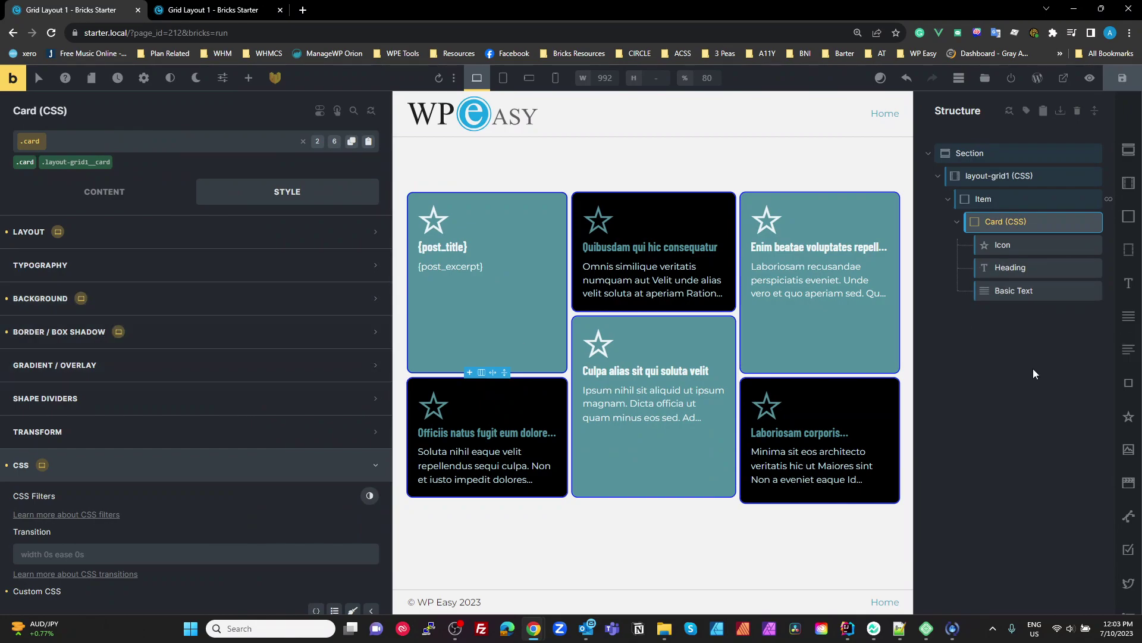
# Step: Select the layout-grid1 container and review its content and style settings
pyautogui.click(1005, 200)
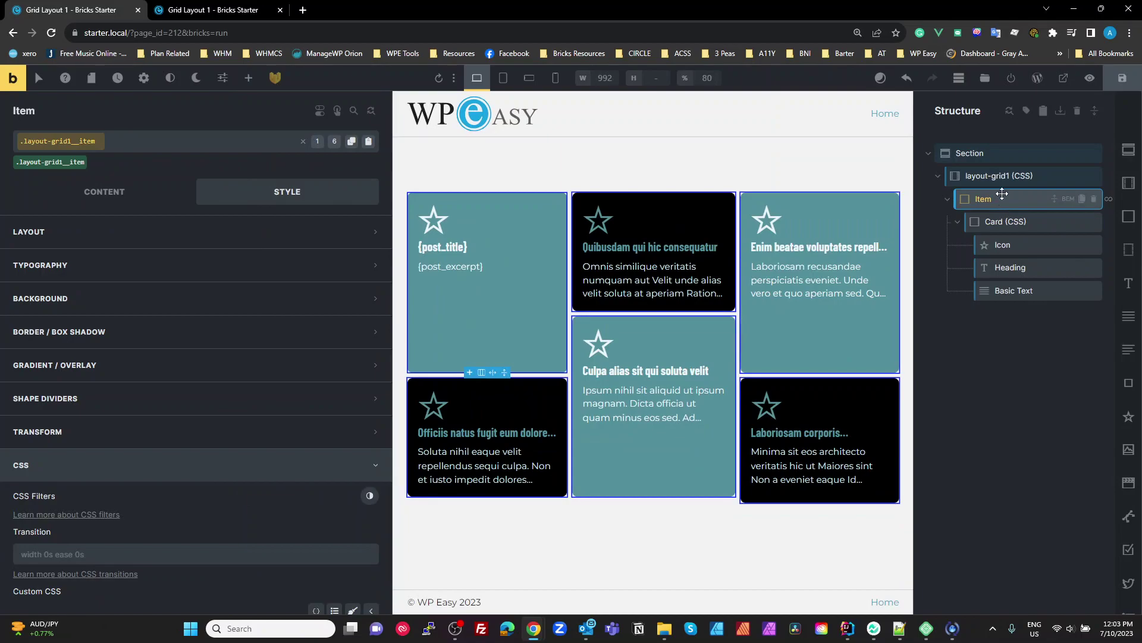
pyautogui.click(1006, 176)
pyautogui.click(112, 193)
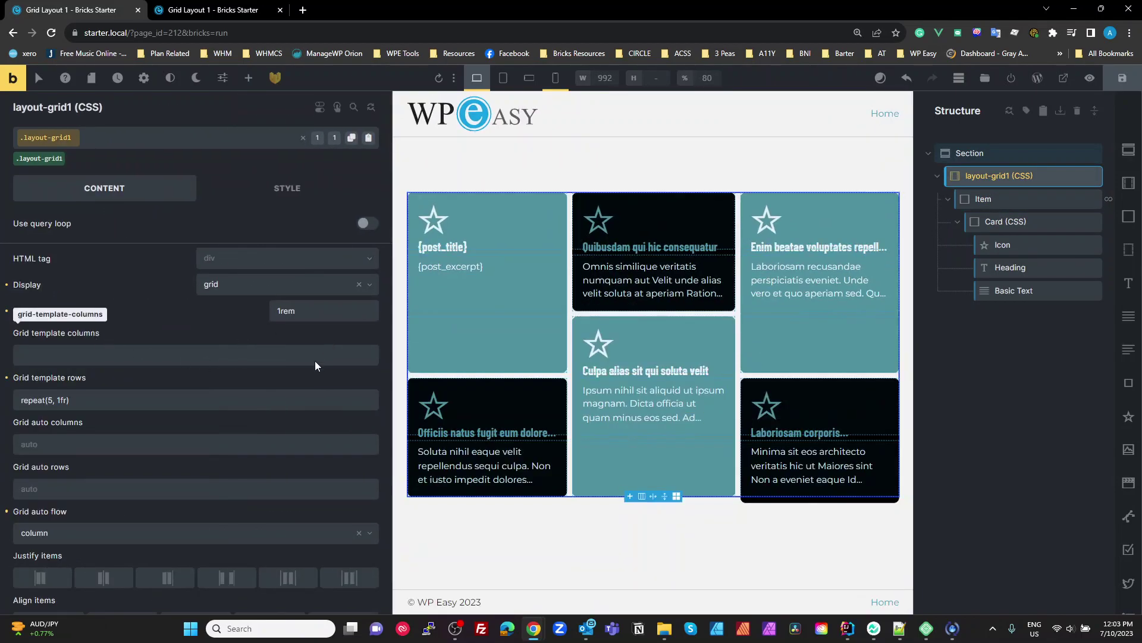
pyautogui.scroll(-3, 321, 348)
pyautogui.scroll(3, 305, 369)
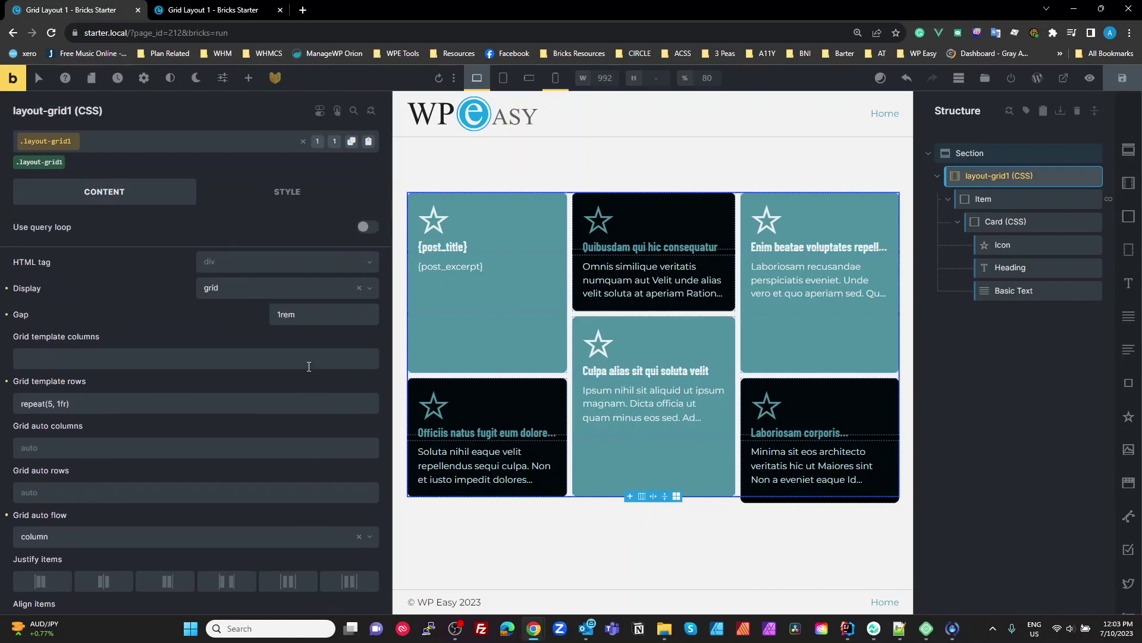
pyautogui.click(288, 191)
pyautogui.scroll(-5, 184, 397)
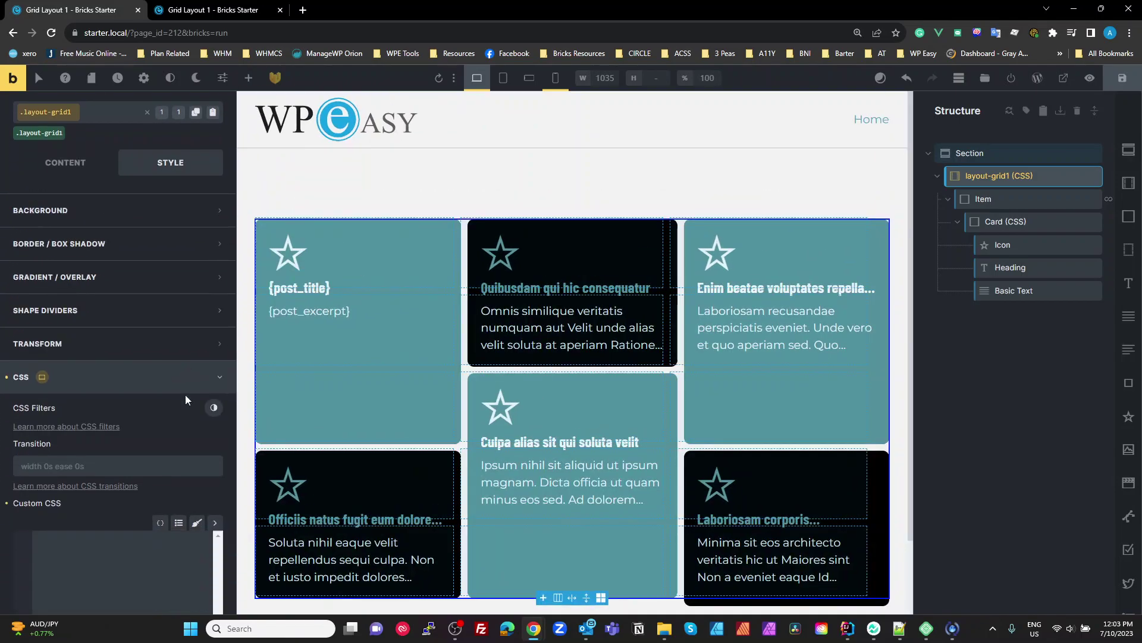
# Step: Reopen layout-grid1's custom CSS and walk through the %root% item row-span rules
pyautogui.click(111, 237)
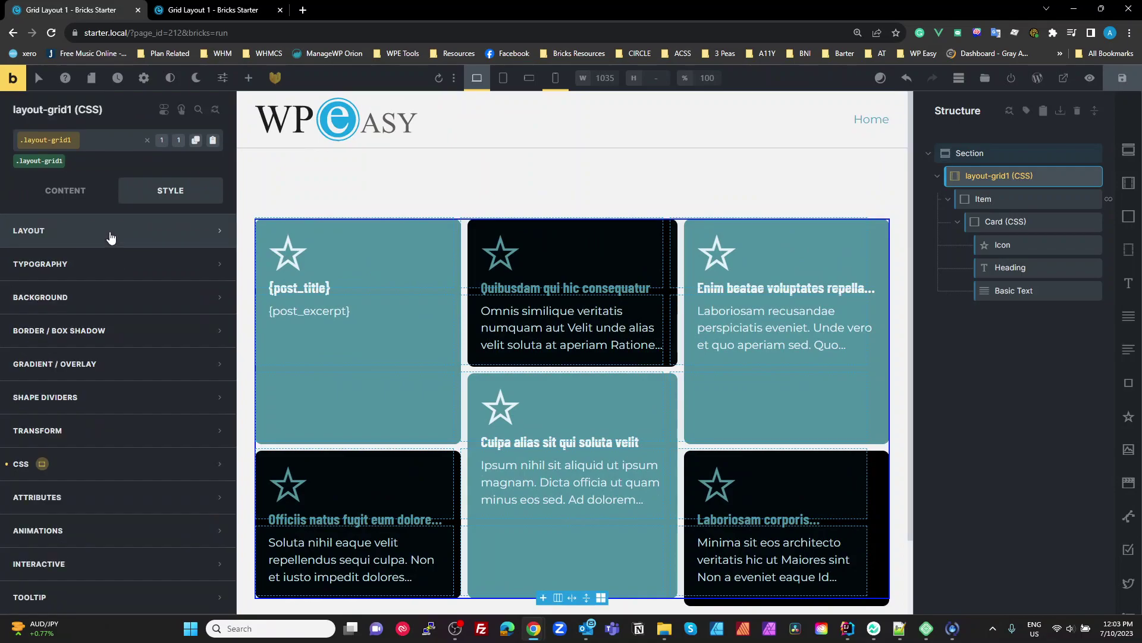
pyautogui.click(93, 472)
pyautogui.scroll(-1, 176, 465)
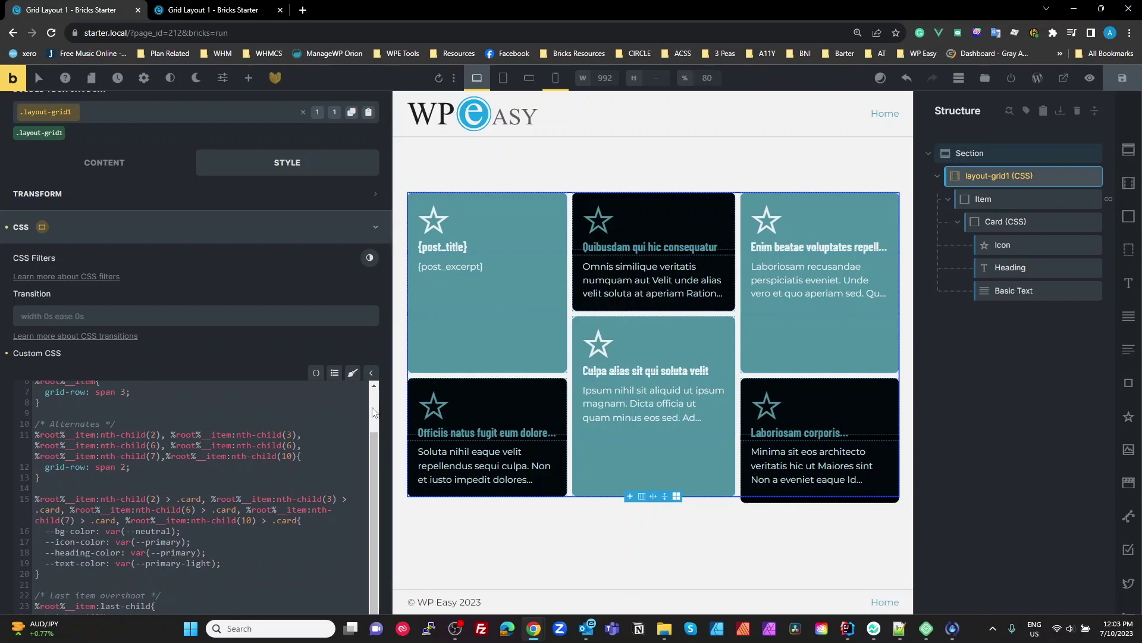
pyautogui.scroll(1, 377, 419)
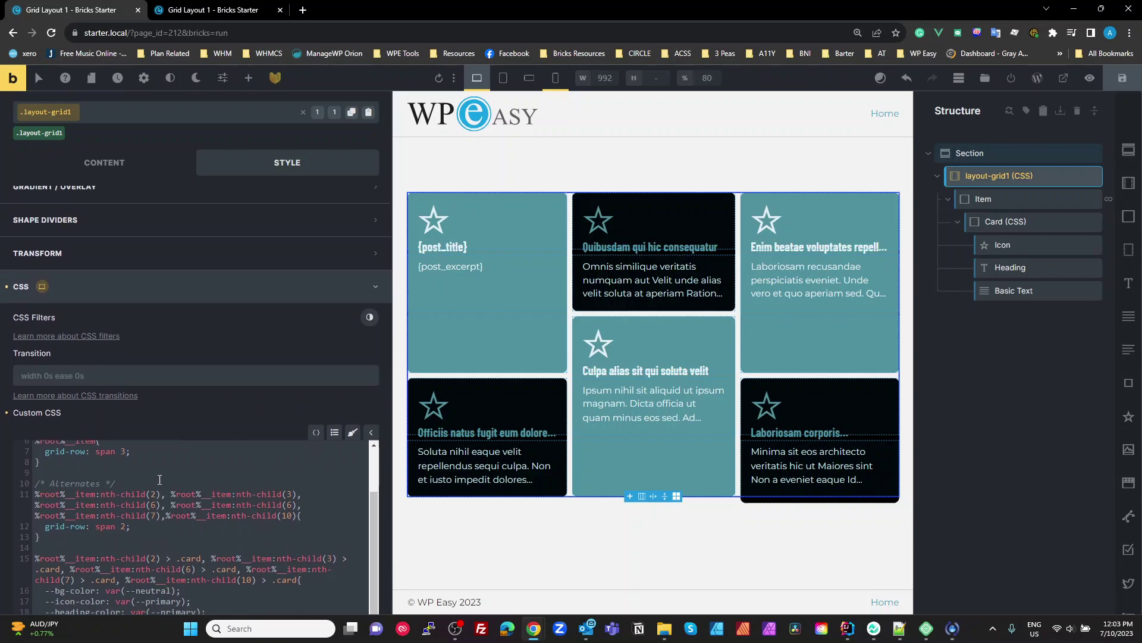
pyautogui.scroll(-2, 384, 467)
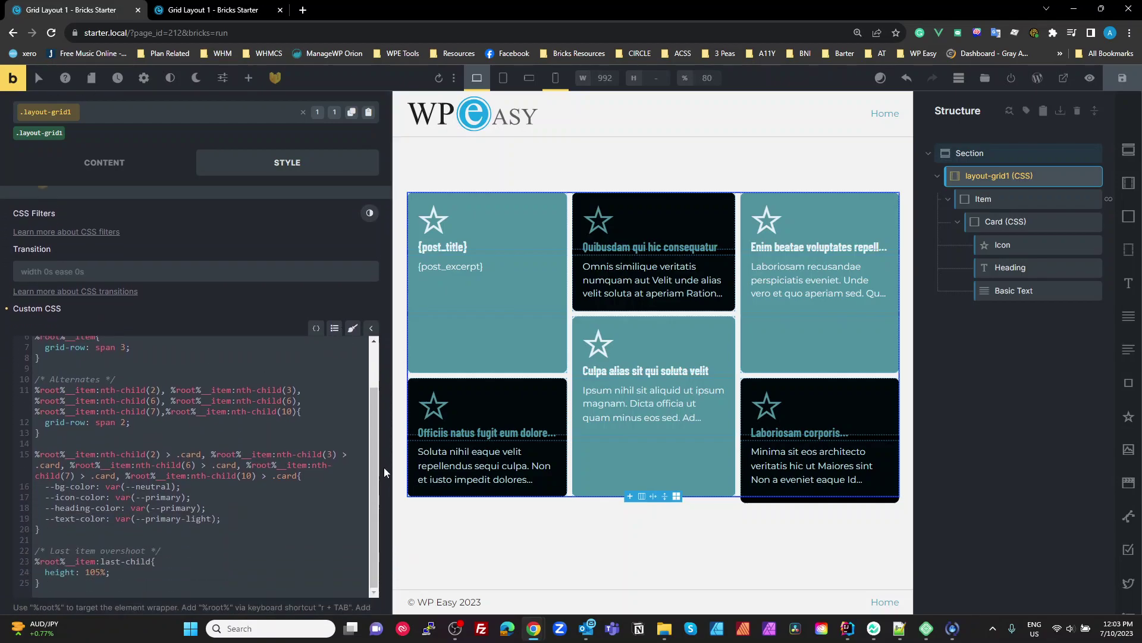
pyautogui.scroll(-1, 384, 467)
pyautogui.scroll(4, 247, 419)
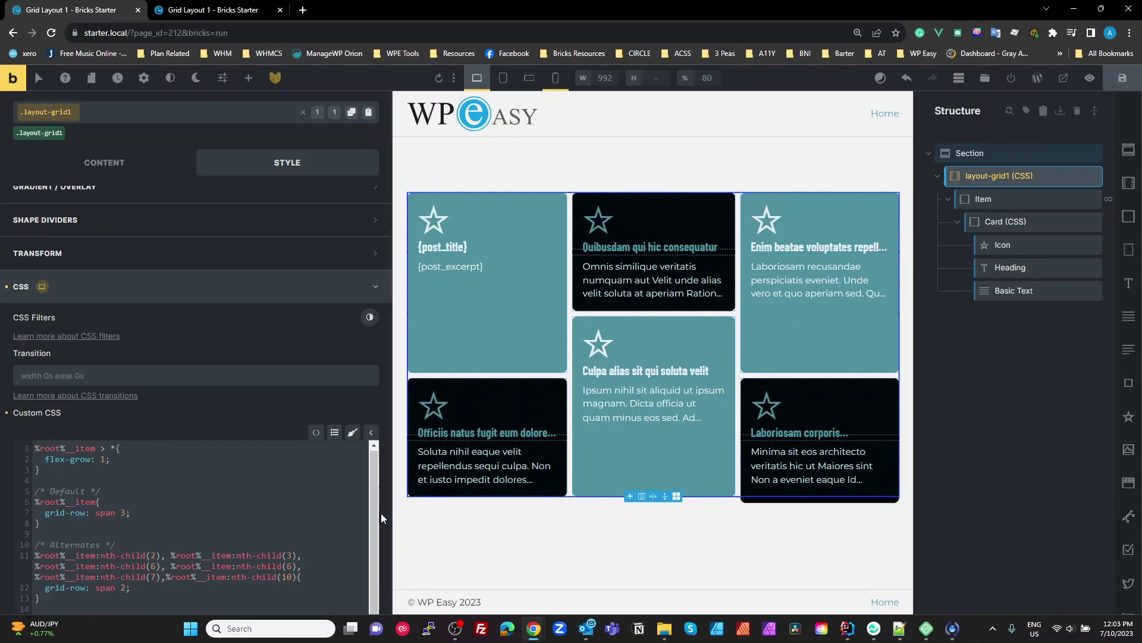
pyautogui.scroll(-2, 385, 514)
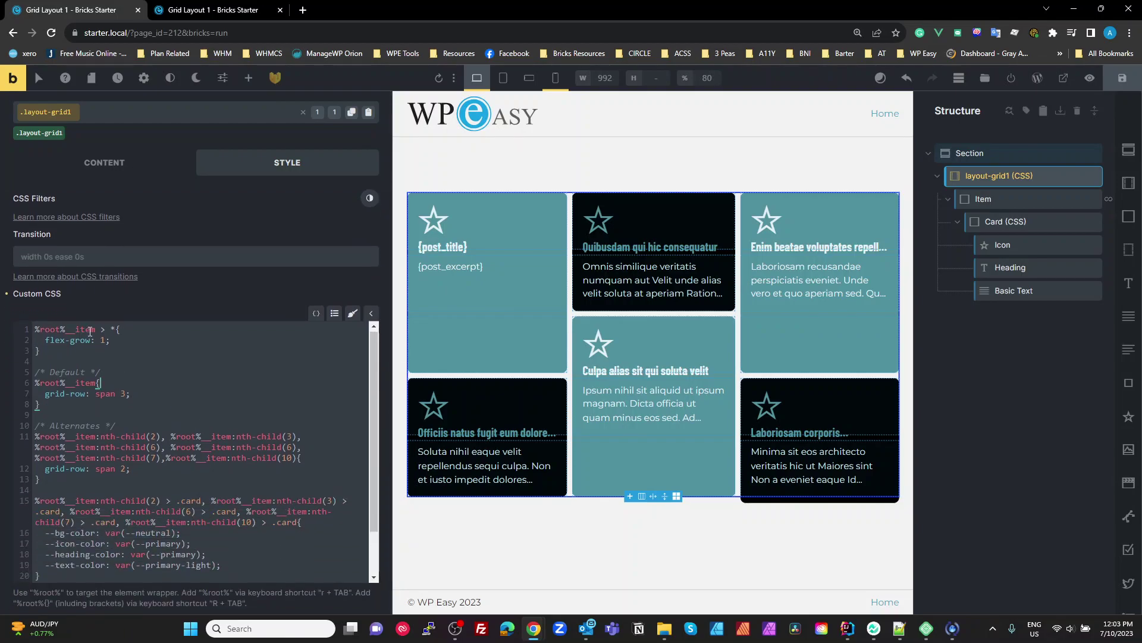
pyautogui.moveTo(68, 349); pyautogui.dragTo(29, 331)
pyautogui.click(101, 349)
pyautogui.doubleClick(81, 329)
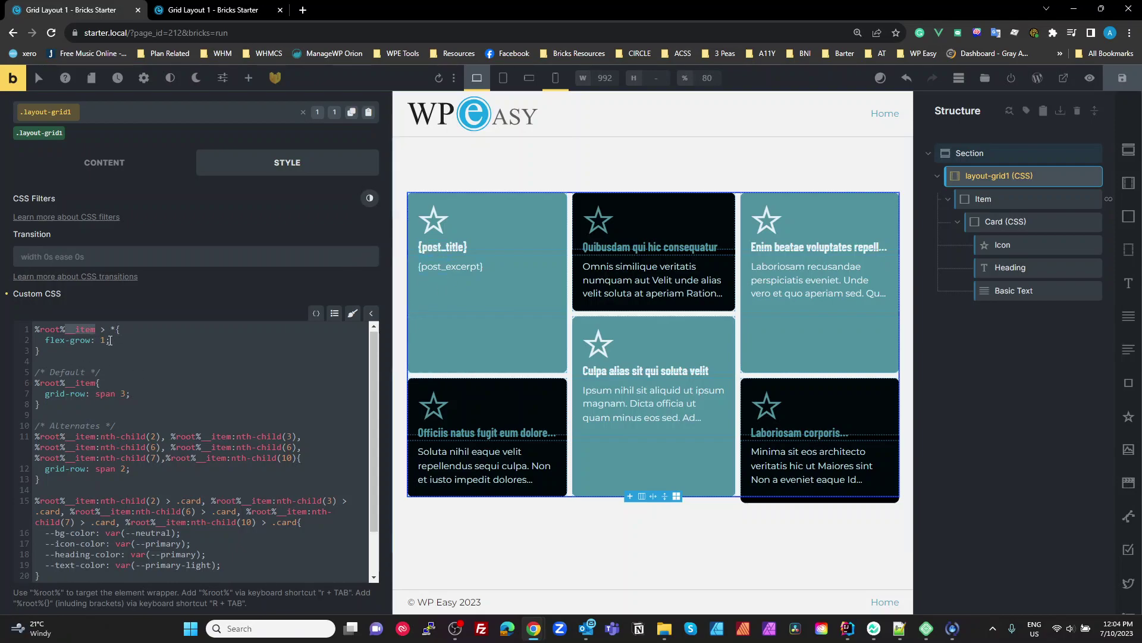
pyautogui.doubleClick(103, 343)
pyautogui.write('0')
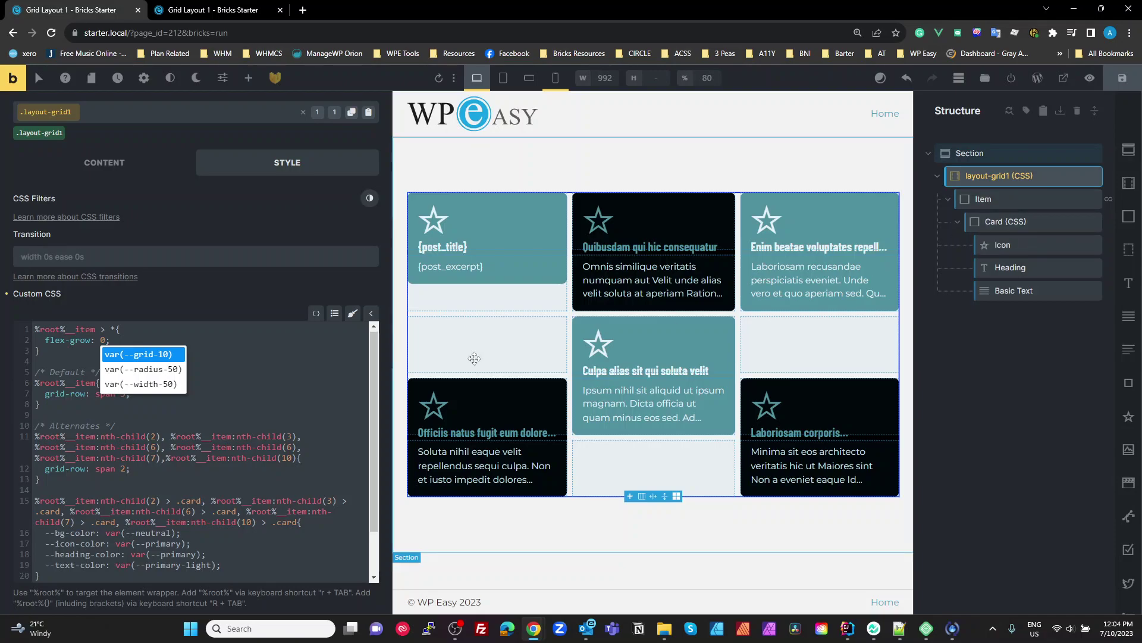
pyautogui.write('1')
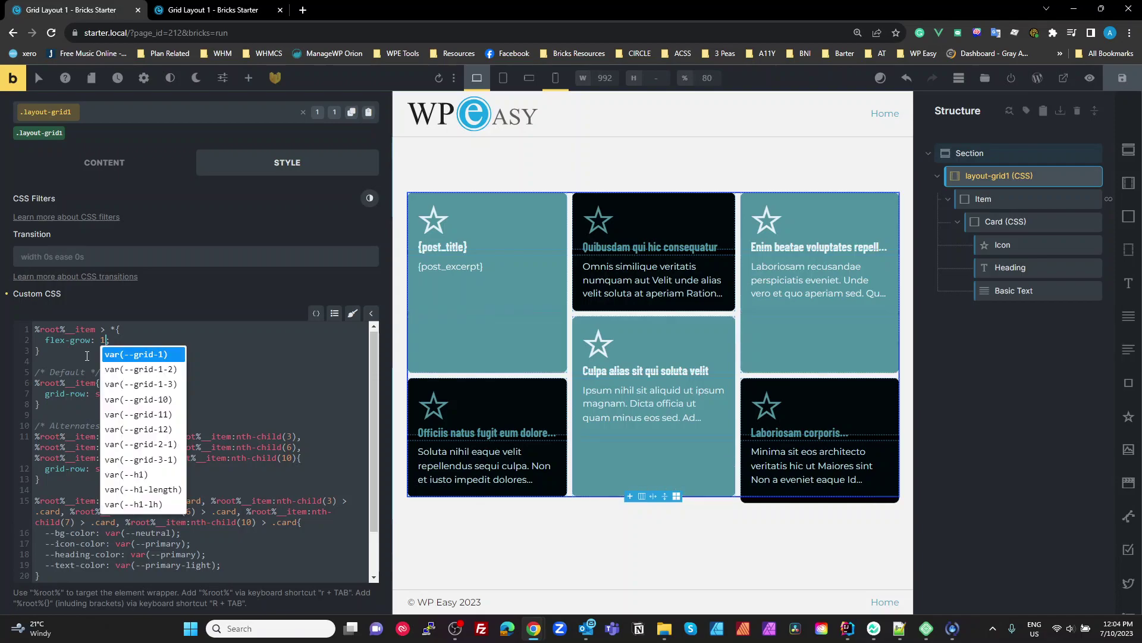
pyautogui.write(';')
pyautogui.click(265, 363)
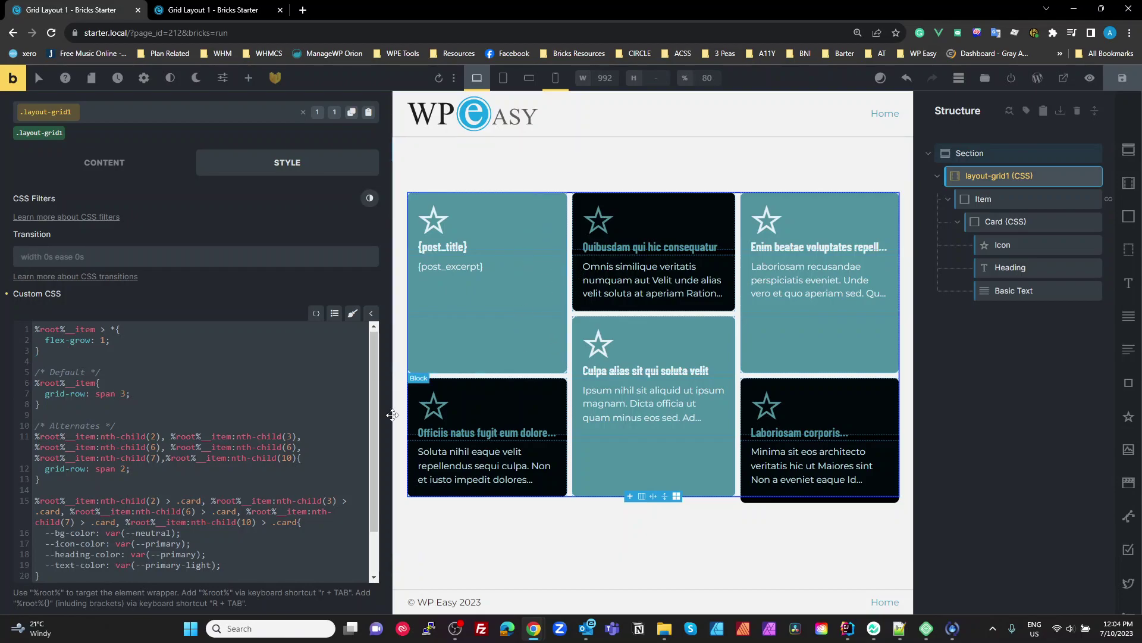
pyautogui.click(154, 380)
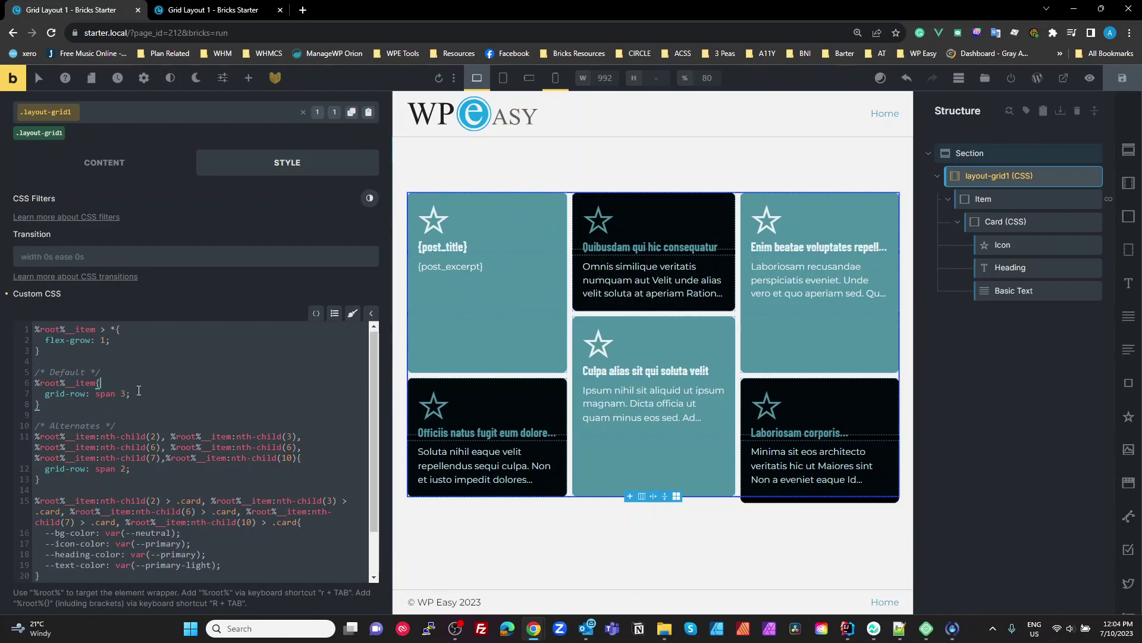
pyautogui.doubleClick(82, 384)
pyautogui.doubleClick(58, 394)
pyautogui.moveTo(127, 393); pyautogui.dragTo(94, 393)
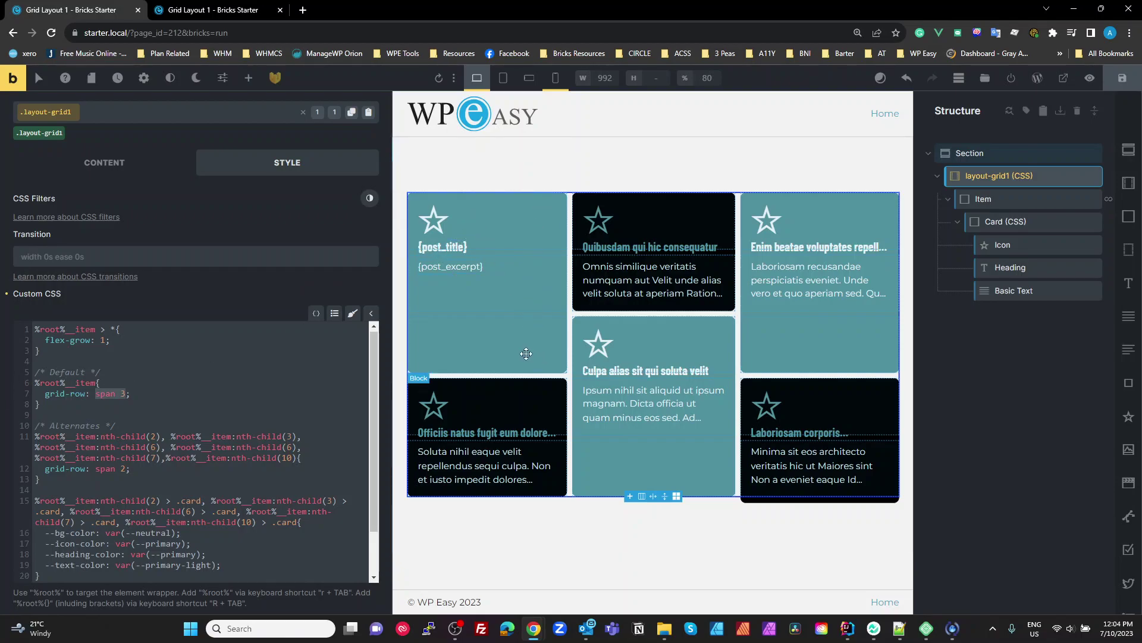
# Step: Set the Item's query loop to 10 posts per page, then reselect layout-grid1's styles
pyautogui.click(238, 396)
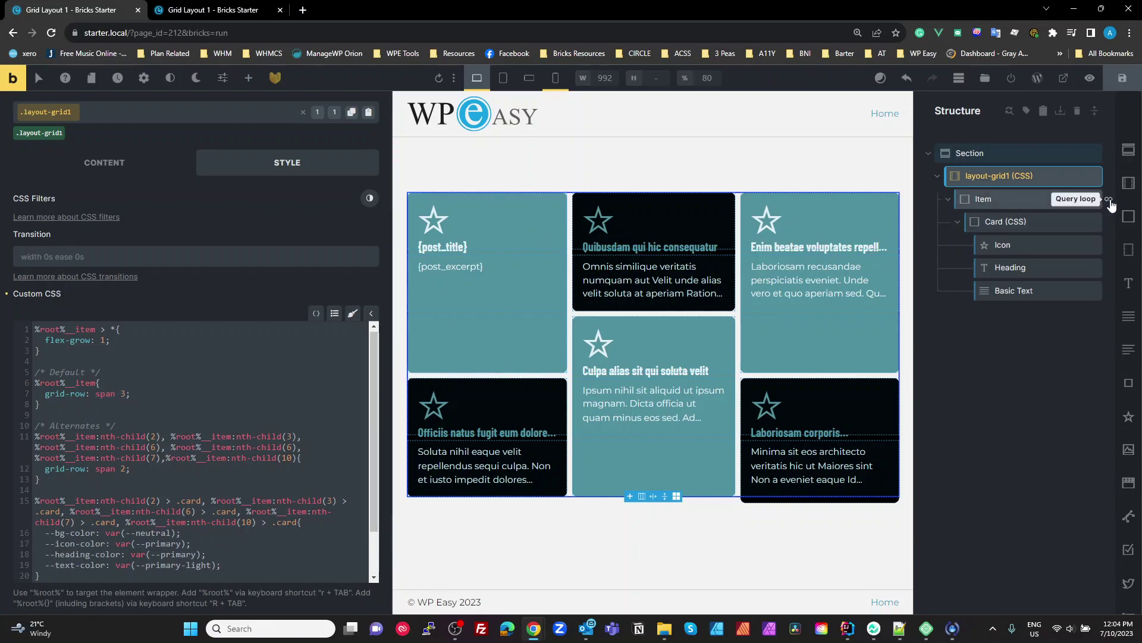
pyautogui.click(1023, 198)
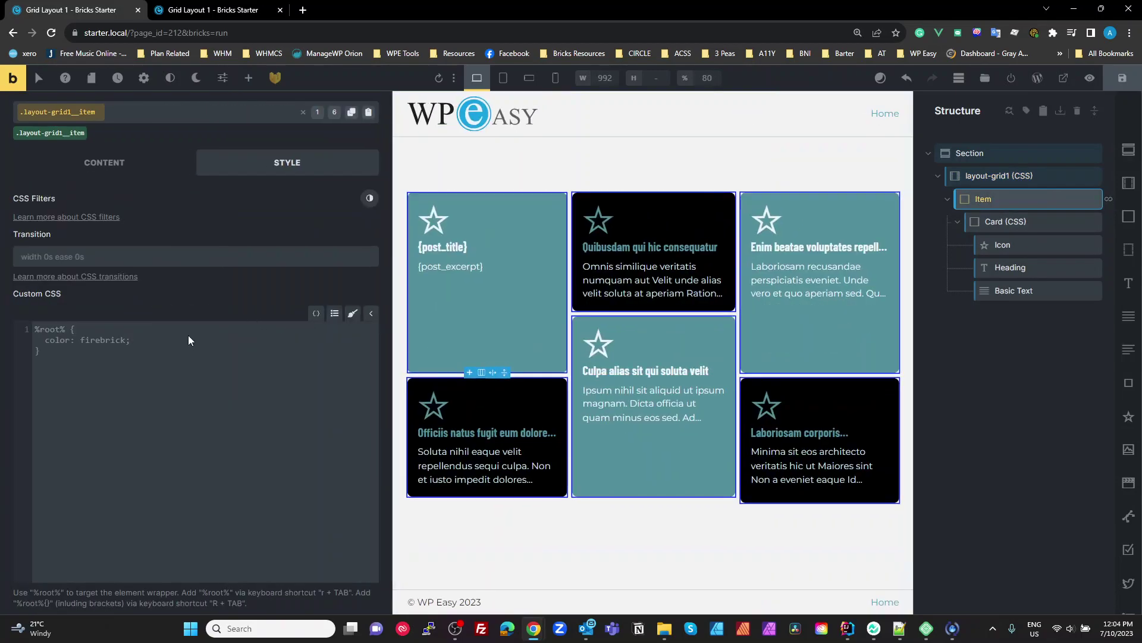
pyautogui.click(103, 164)
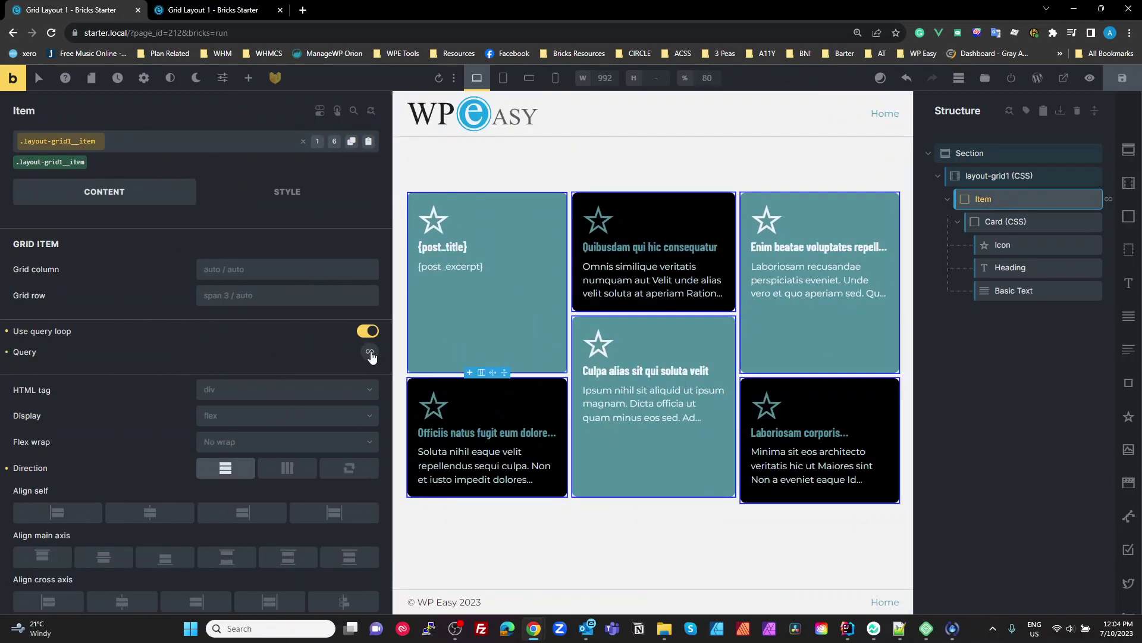
pyautogui.click(369, 352)
pyautogui.click(251, 509)
pyautogui.write('10')
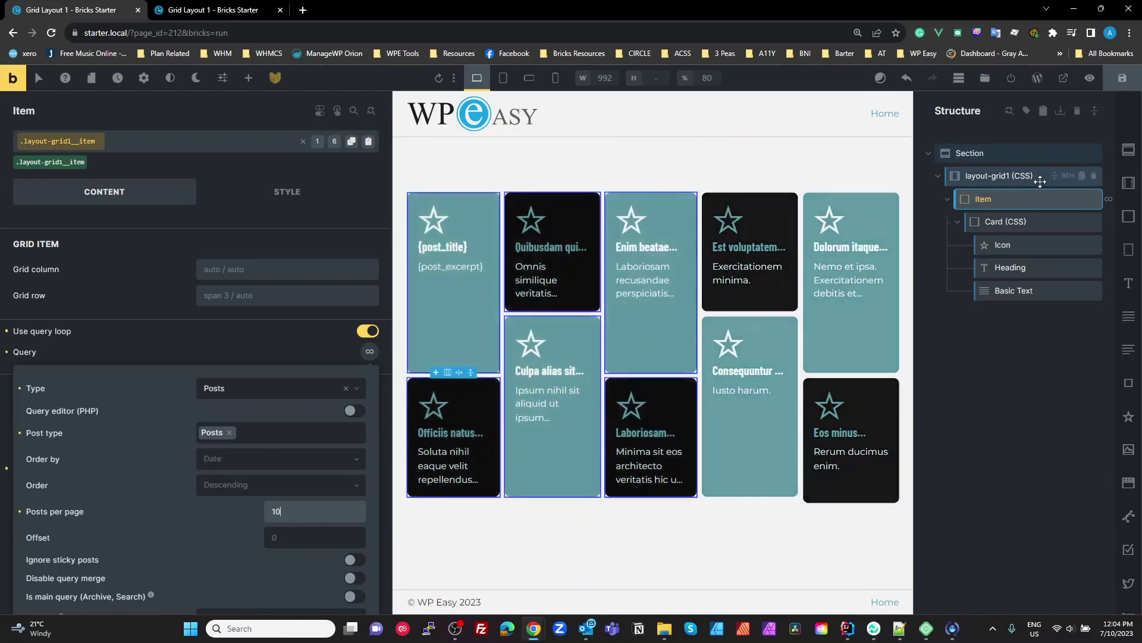
pyautogui.click(1040, 181)
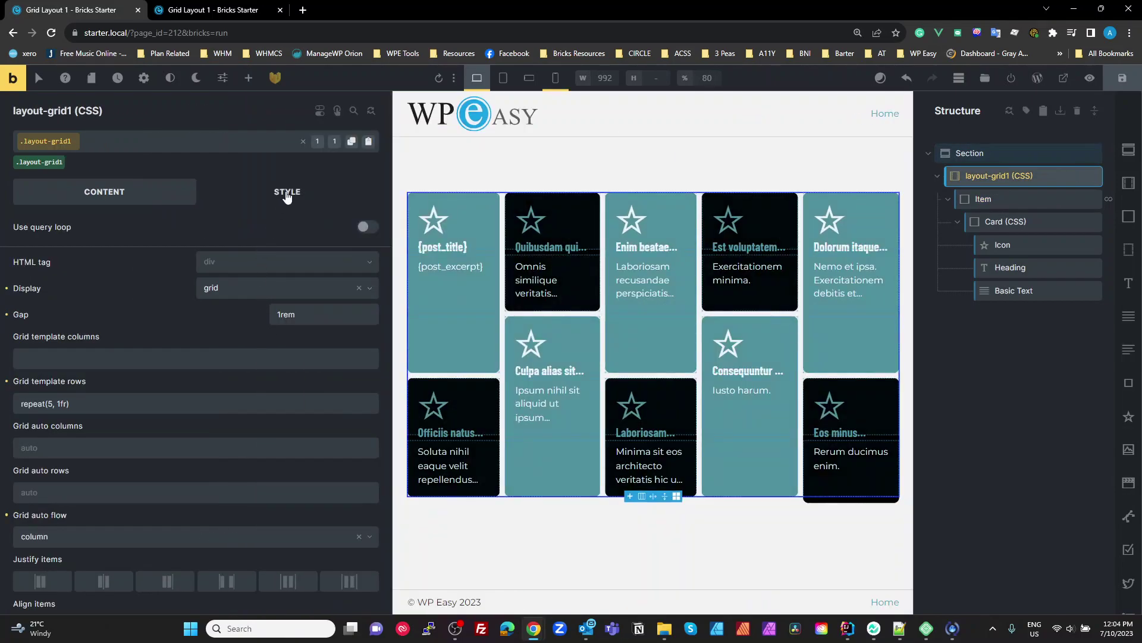
pyautogui.click(287, 193)
# Step: Delete the duplicate ', %root%__item:nth-child(6)' selector from the alternates rule in layout-grid1's Custom CSS
pyautogui.click(174, 467)
pyautogui.click(176, 469)
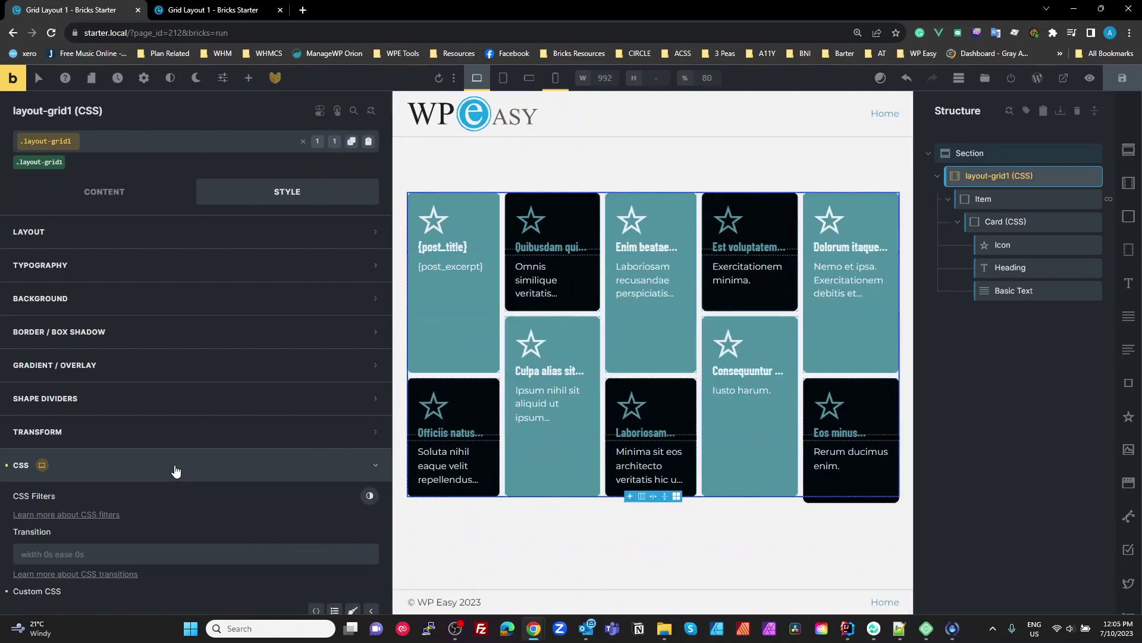
pyautogui.scroll(-4, 172, 469)
pyautogui.scroll(-3, 161, 463)
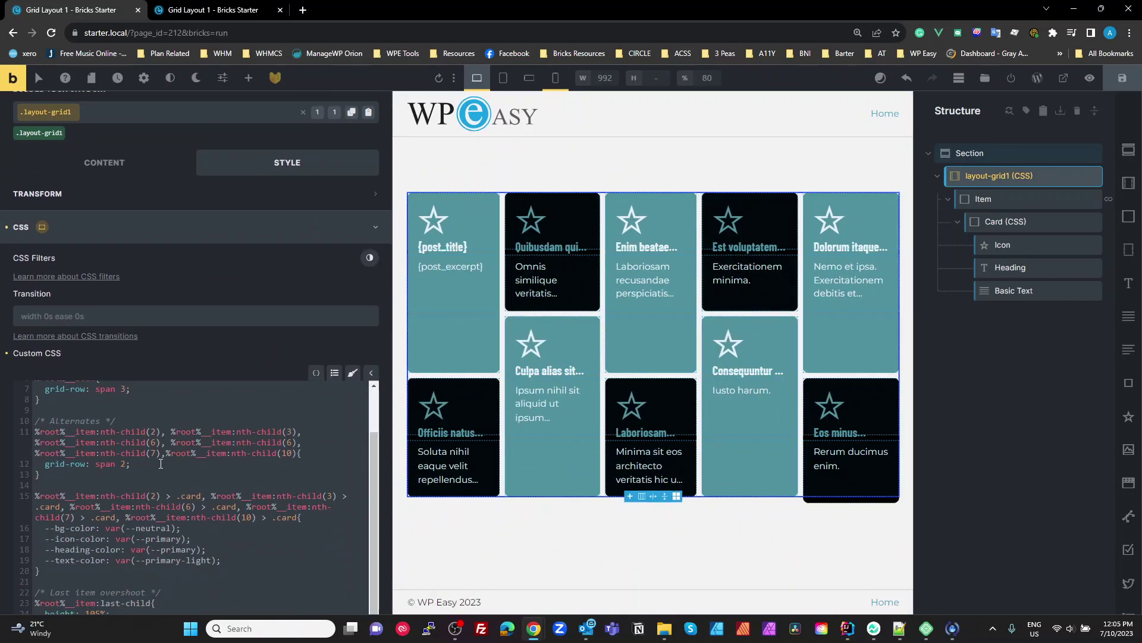
pyautogui.scroll(-2, 273, 270)
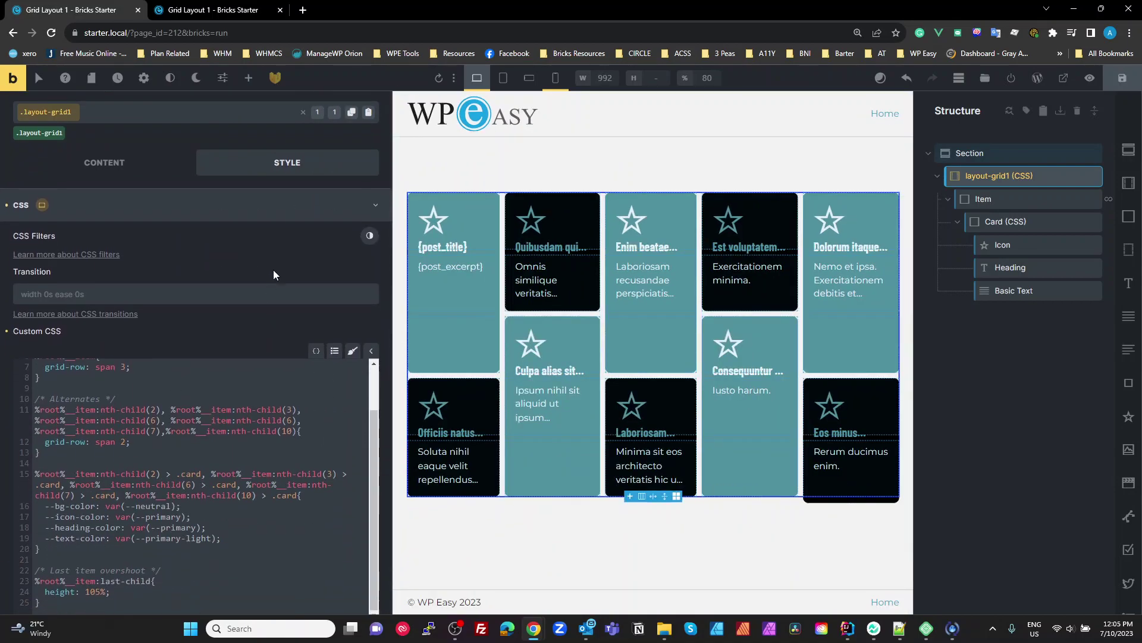
pyautogui.scroll(2, 203, 390)
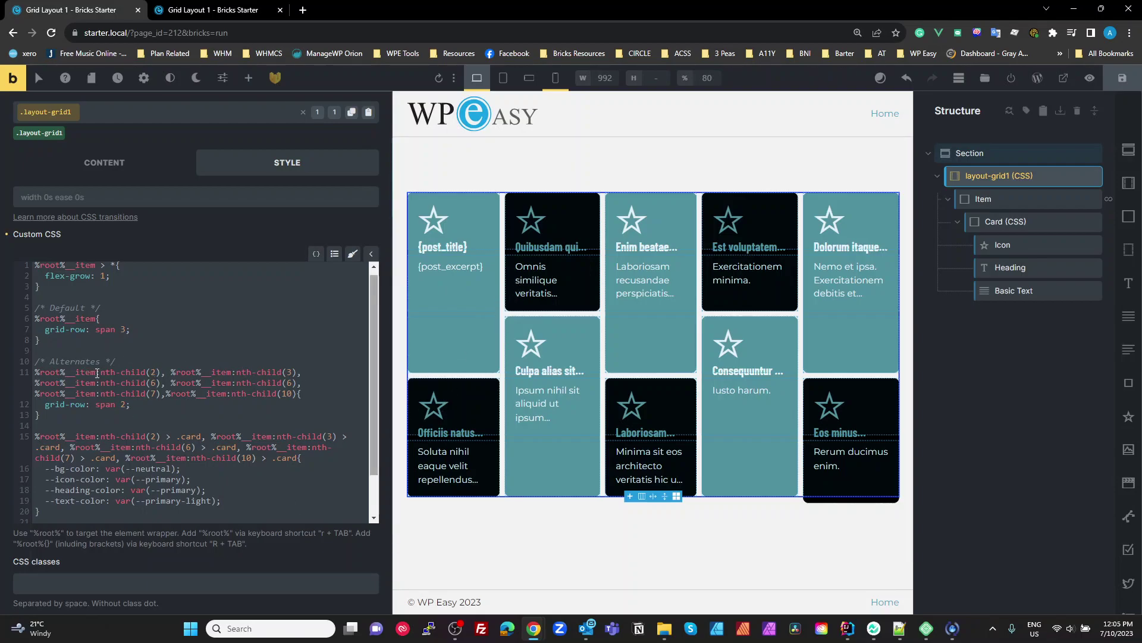
pyautogui.moveTo(95, 373); pyautogui.dragTo(65, 374)
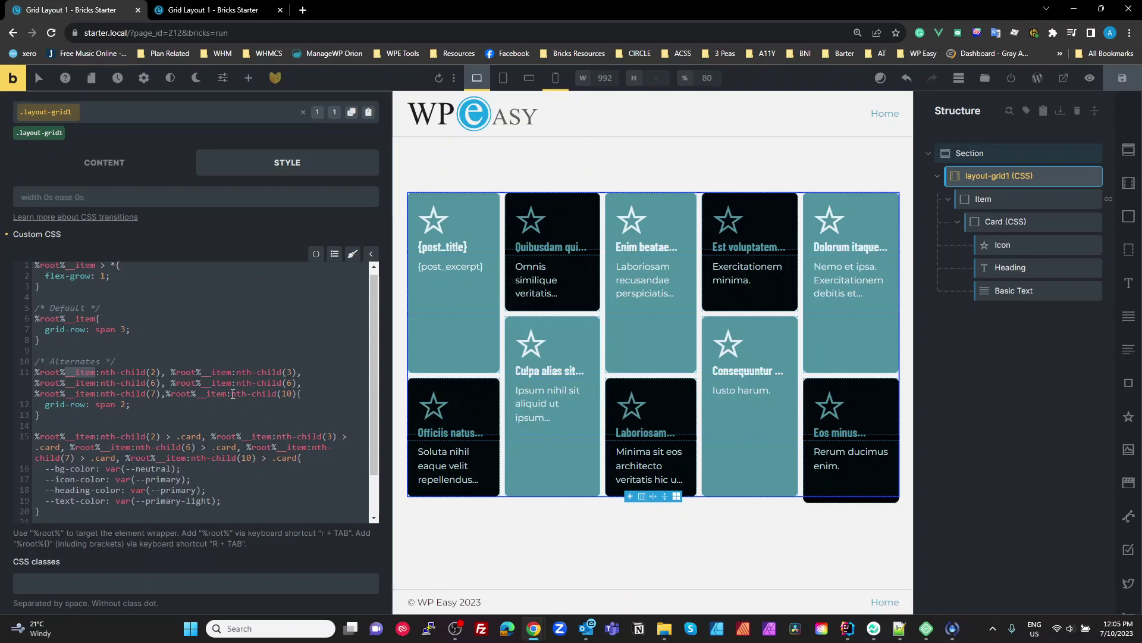
pyautogui.click(305, 387)
pyautogui.moveTo(297, 383); pyautogui.dragTo(161, 382)
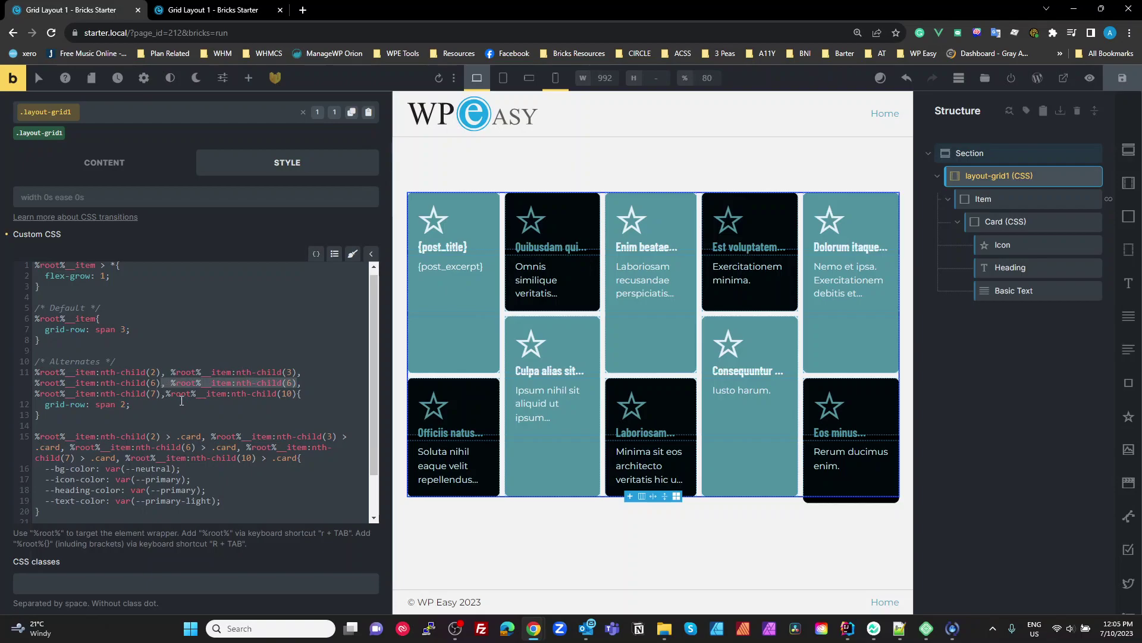
pyautogui.press('BackSpace')
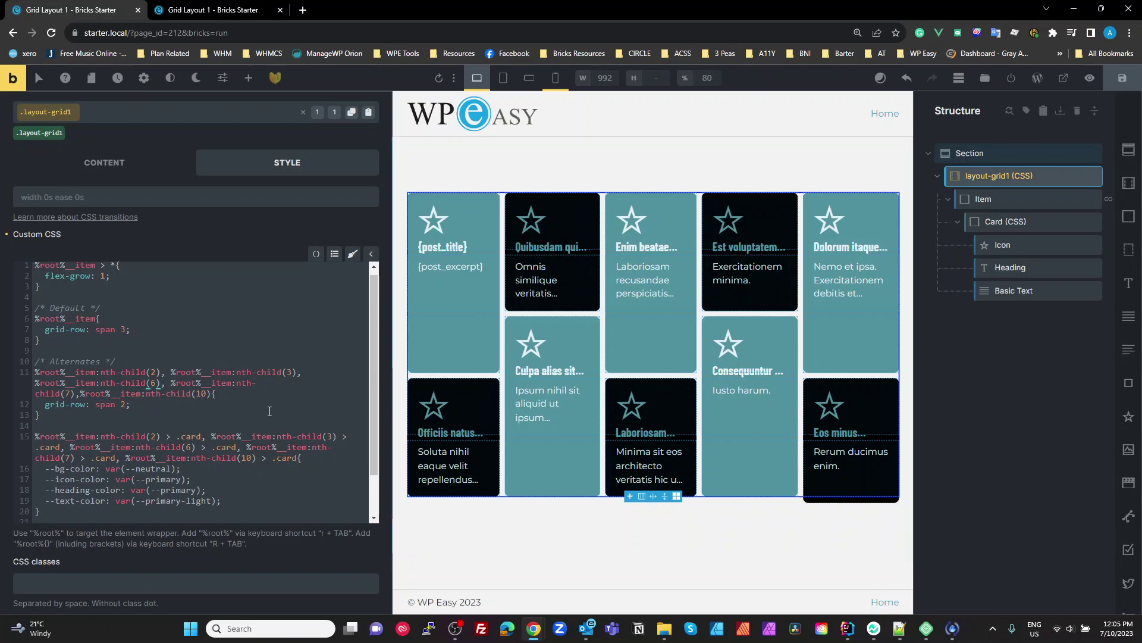
# Step: Review the alternates rule selectors and colour variable declarations against the reference design
pyautogui.click(112, 404)
pyautogui.scroll(-1, 198, 405)
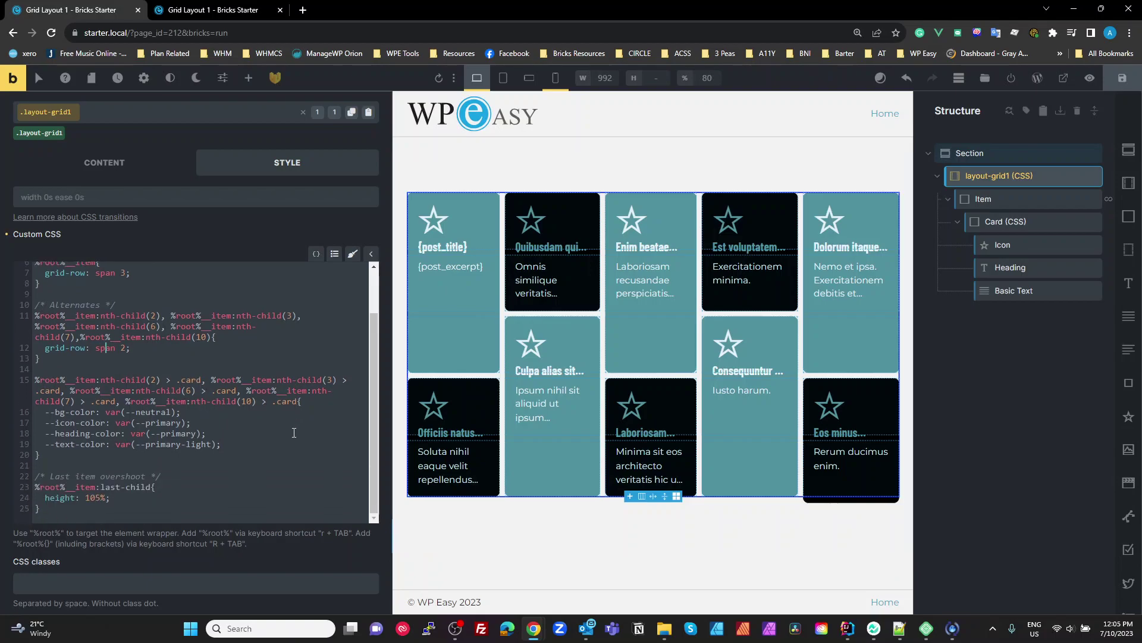
pyautogui.moveTo(39, 358); pyautogui.dragTo(22, 319)
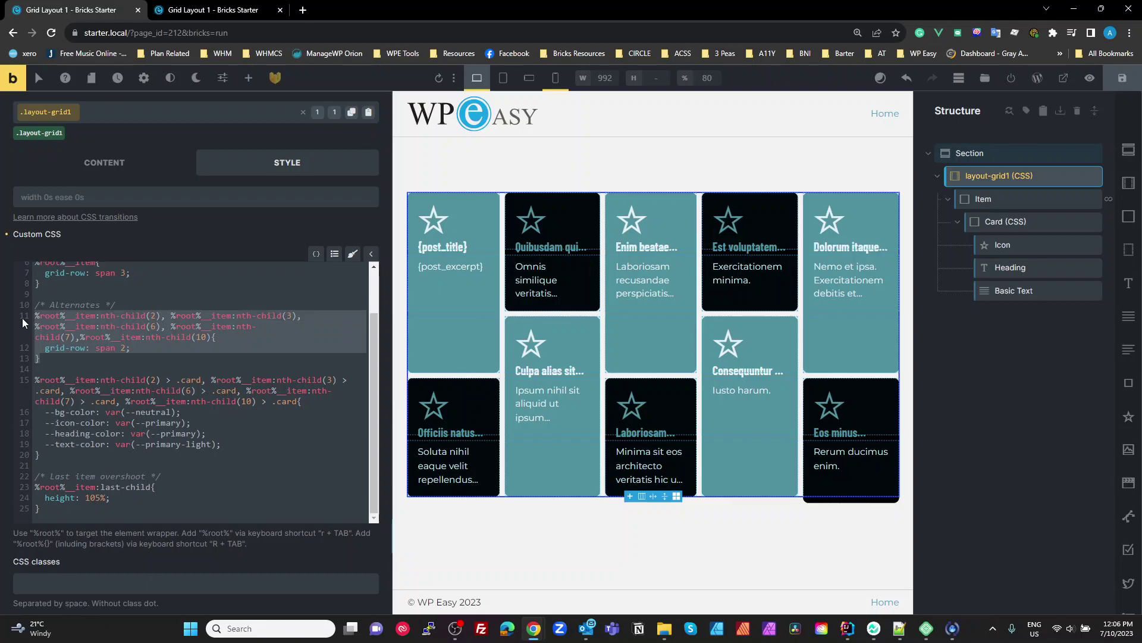
pyautogui.moveTo(205, 380); pyautogui.dragTo(166, 380)
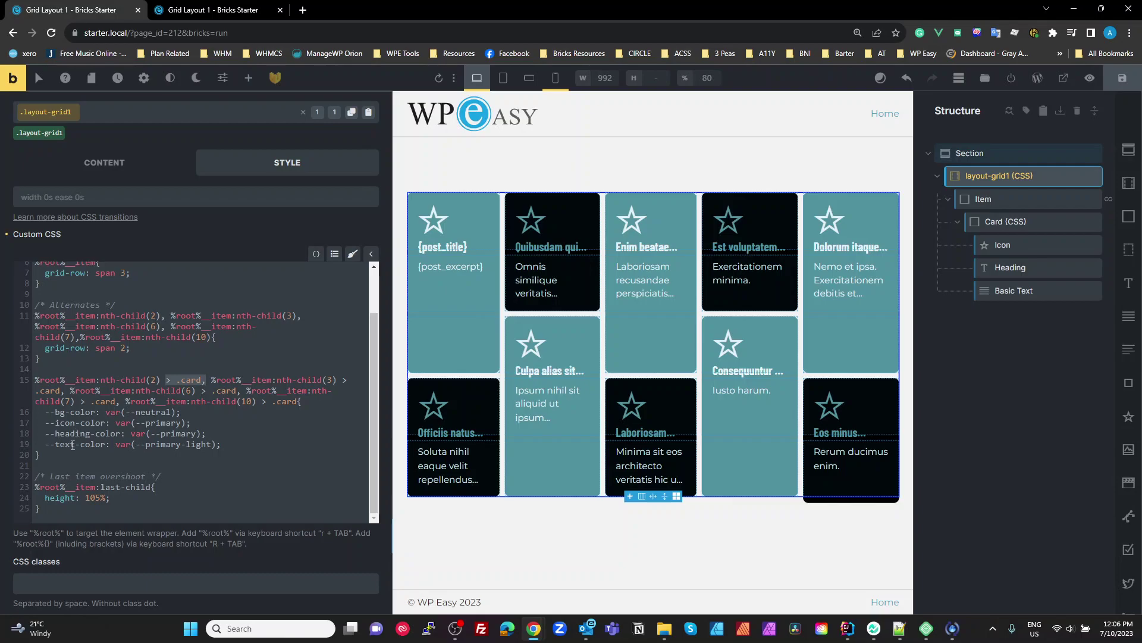
pyautogui.moveTo(231, 448); pyautogui.dragTo(19, 415)
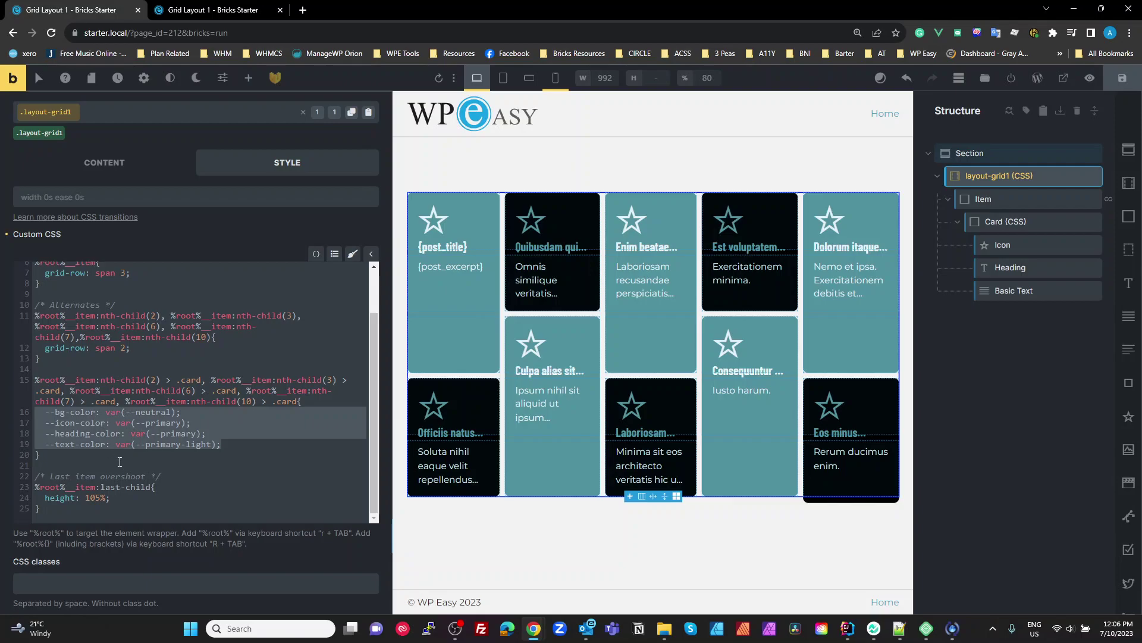
pyautogui.click(205, 449)
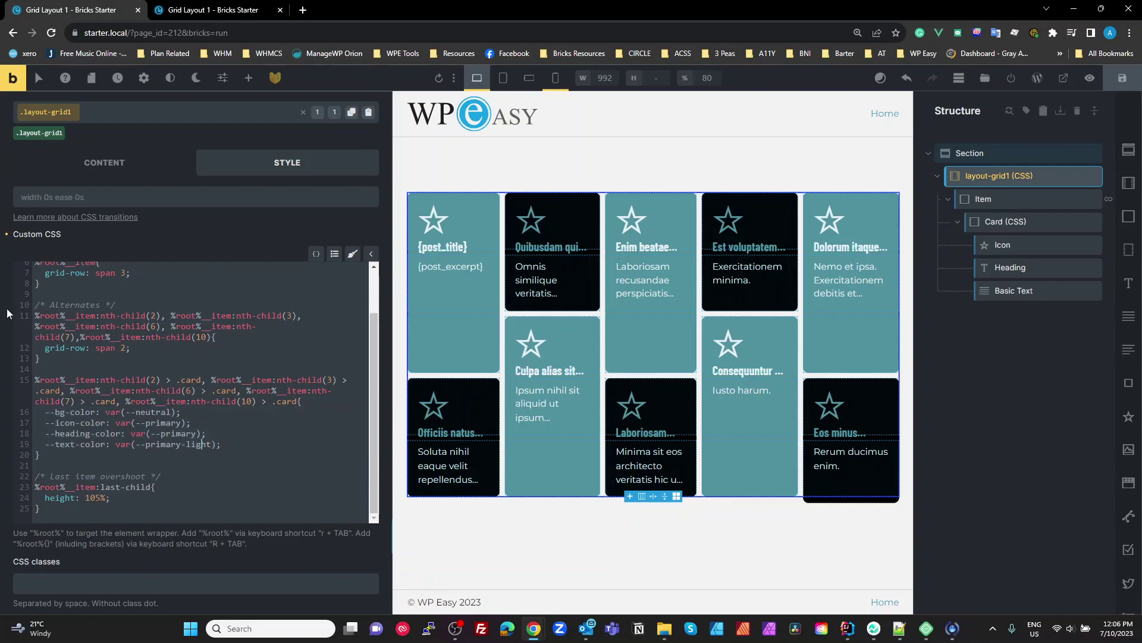
pyautogui.moveTo(35, 316); pyautogui.dragTo(84, 355)
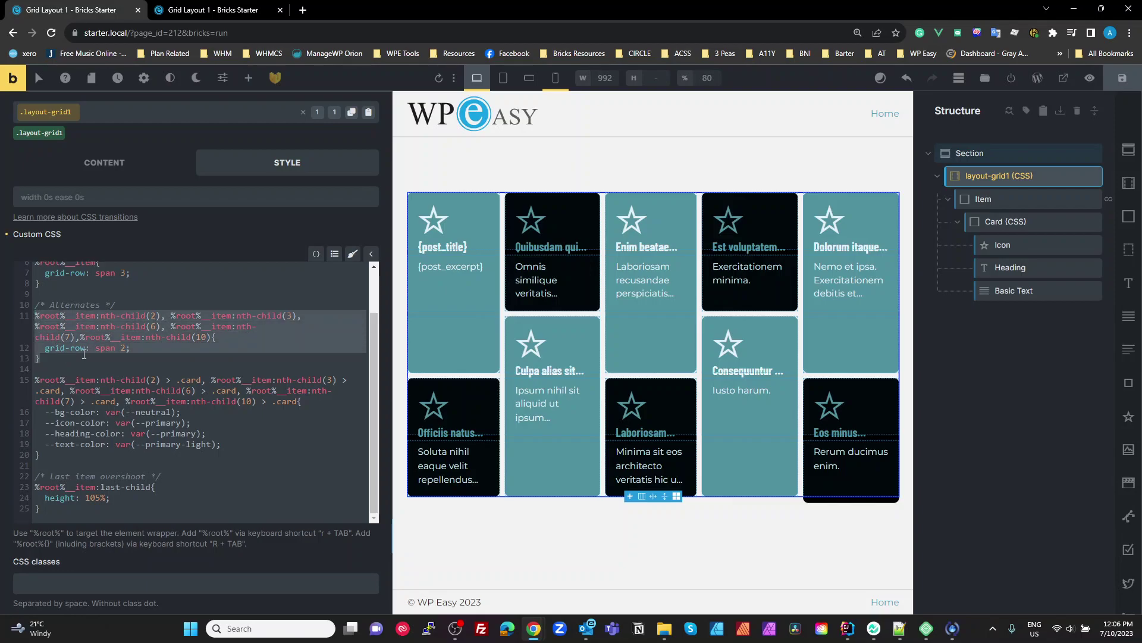
pyautogui.click(123, 344)
pyautogui.moveTo(166, 381); pyautogui.dragTo(202, 382)
pyautogui.moveTo(45, 412); pyautogui.dragTo(221, 445)
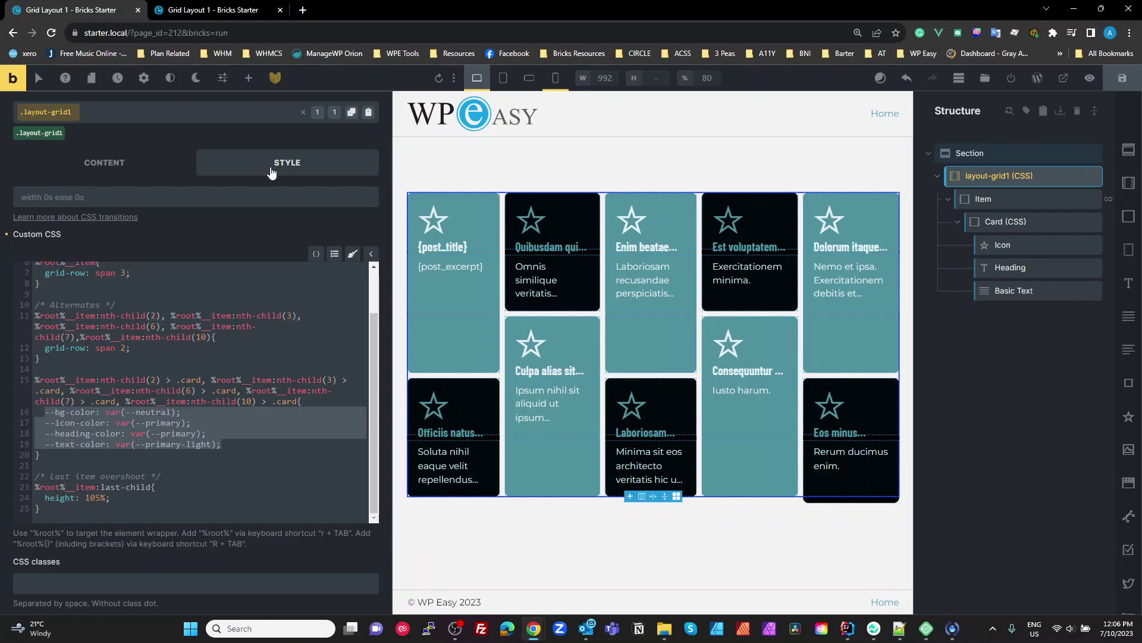
pyautogui.hotkey('alt', 'Tab')
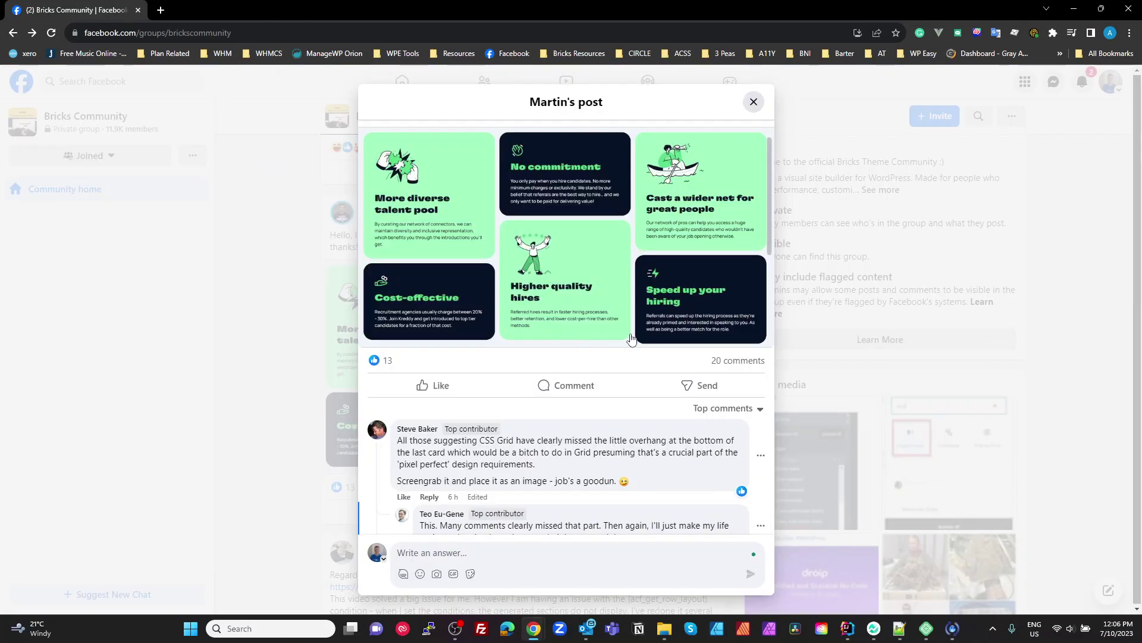
pyautogui.hotkey('alt', 'Tab')
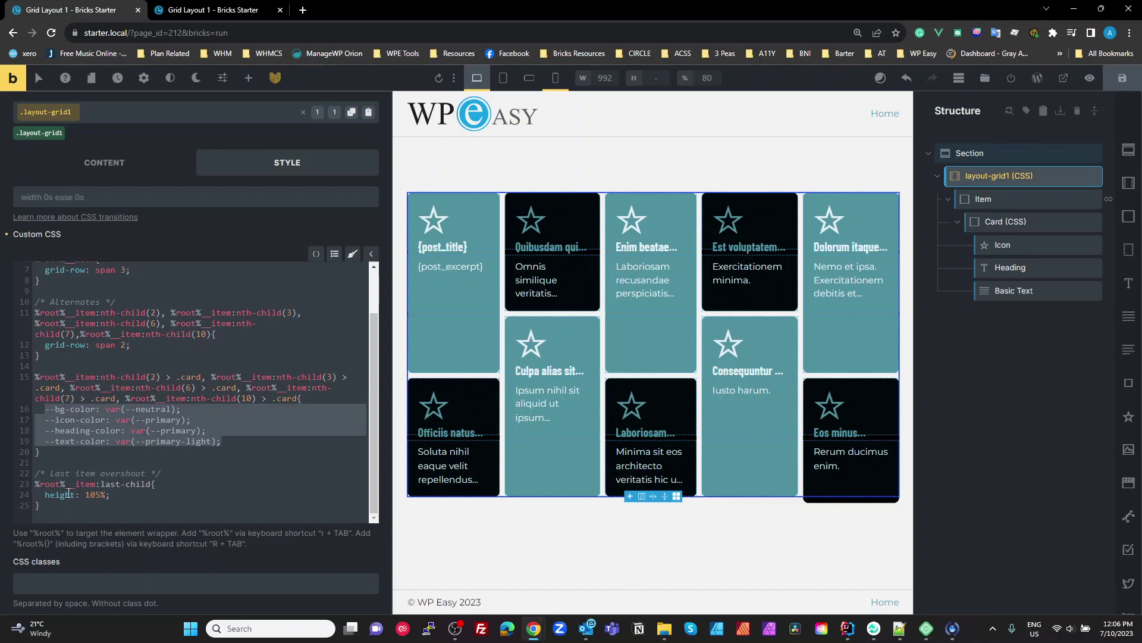
# Step: Save the page, then briefly comment out the last item's 'height: 105%' and restore it
pyautogui.click(109, 483)
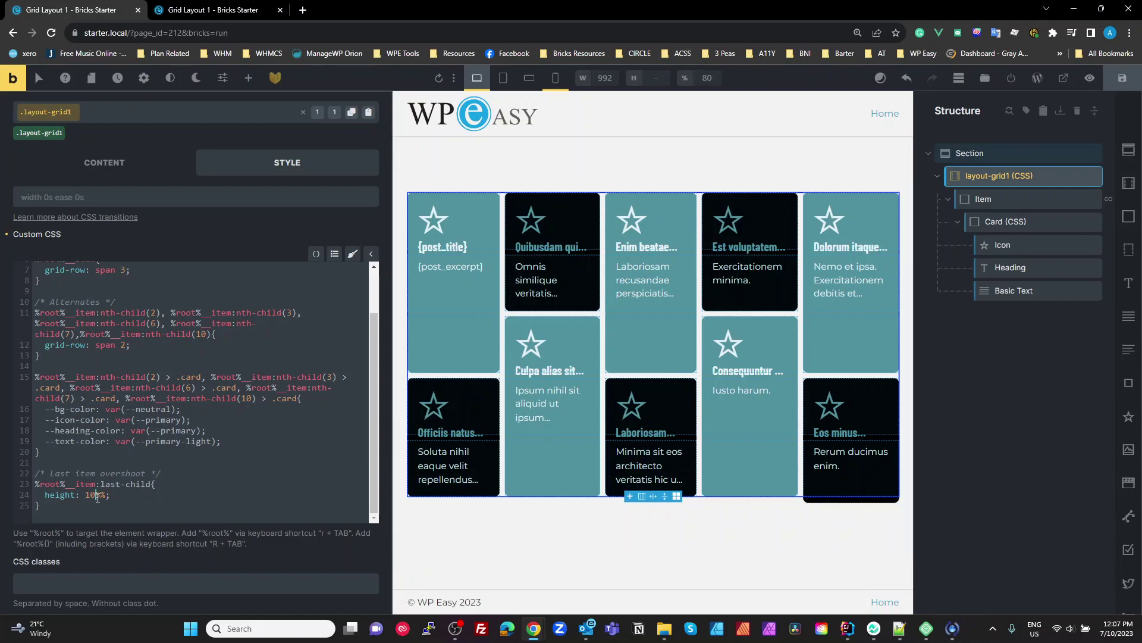
pyautogui.hotkey('ctrl', 's')
pyautogui.click(45, 495)
pyautogui.write('//')
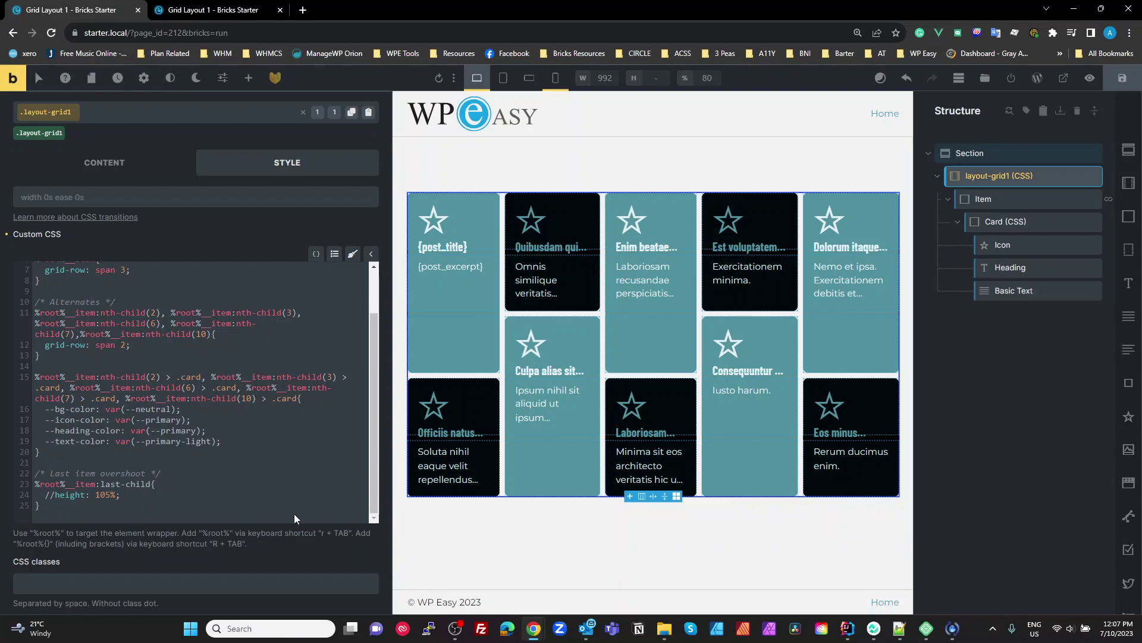
pyautogui.press('BackSpace')
pyautogui.press('BackSpace')
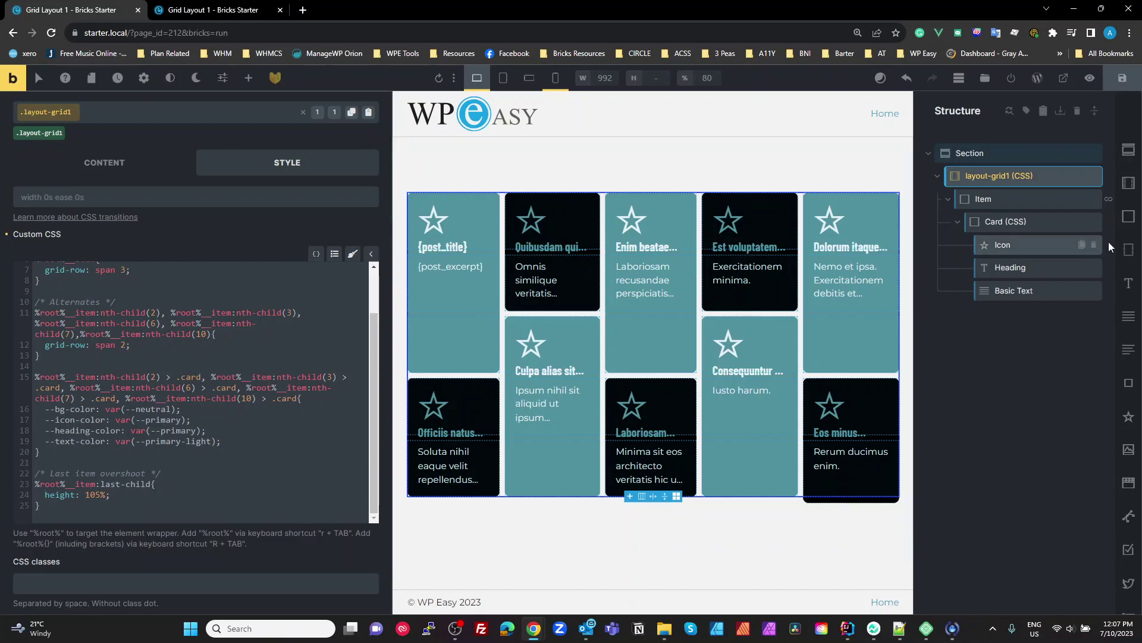
pyautogui.scroll(2, 214, 441)
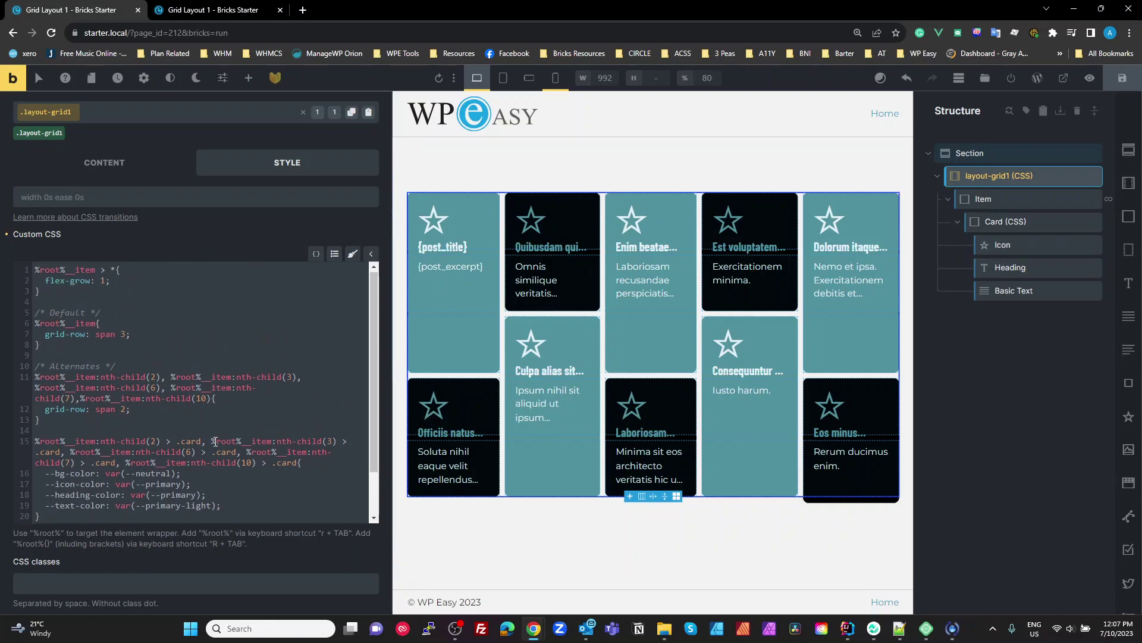
pyautogui.scroll(-2, 215, 441)
pyautogui.scroll(2, 215, 441)
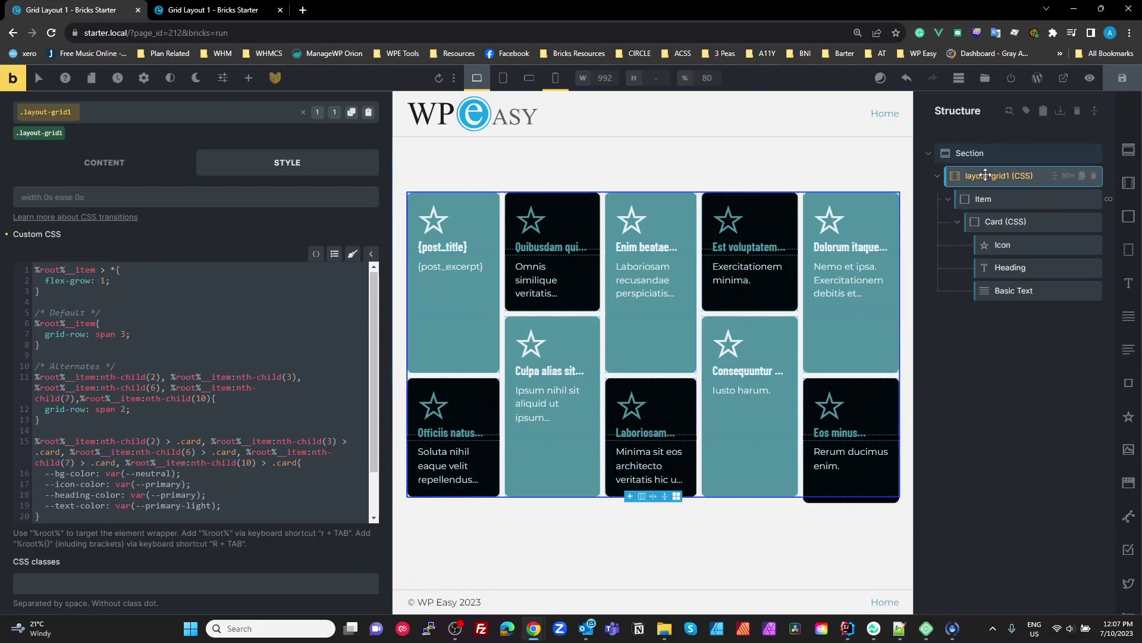
# Step: Preview the grid at the tablet portrait and mobile landscape breakpoints
pyautogui.click(506, 78)
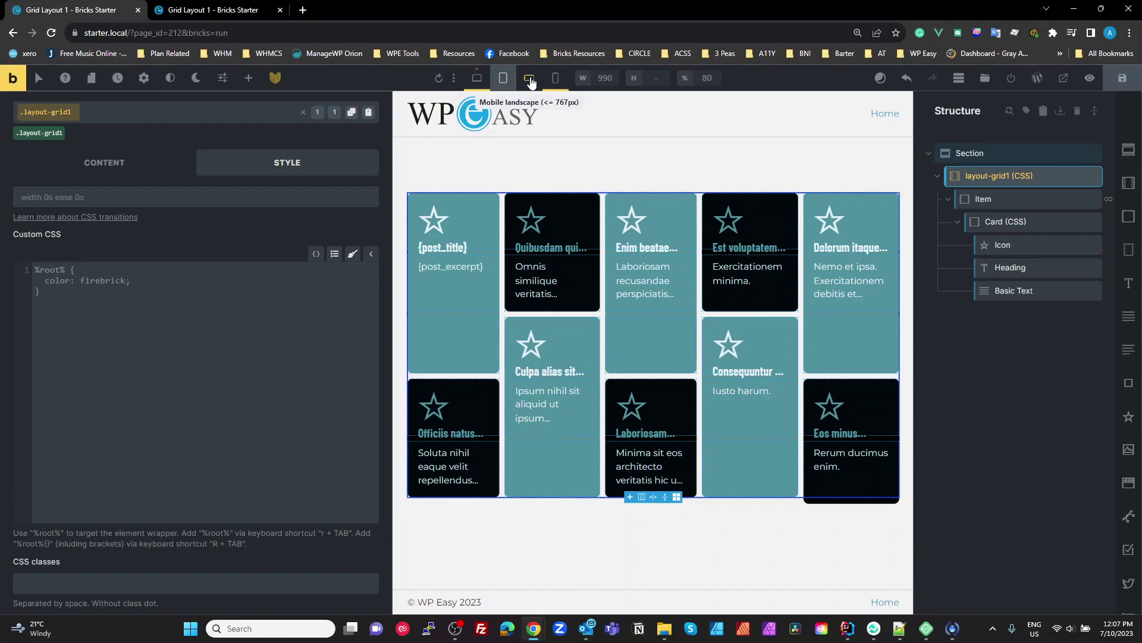
pyautogui.click(529, 79)
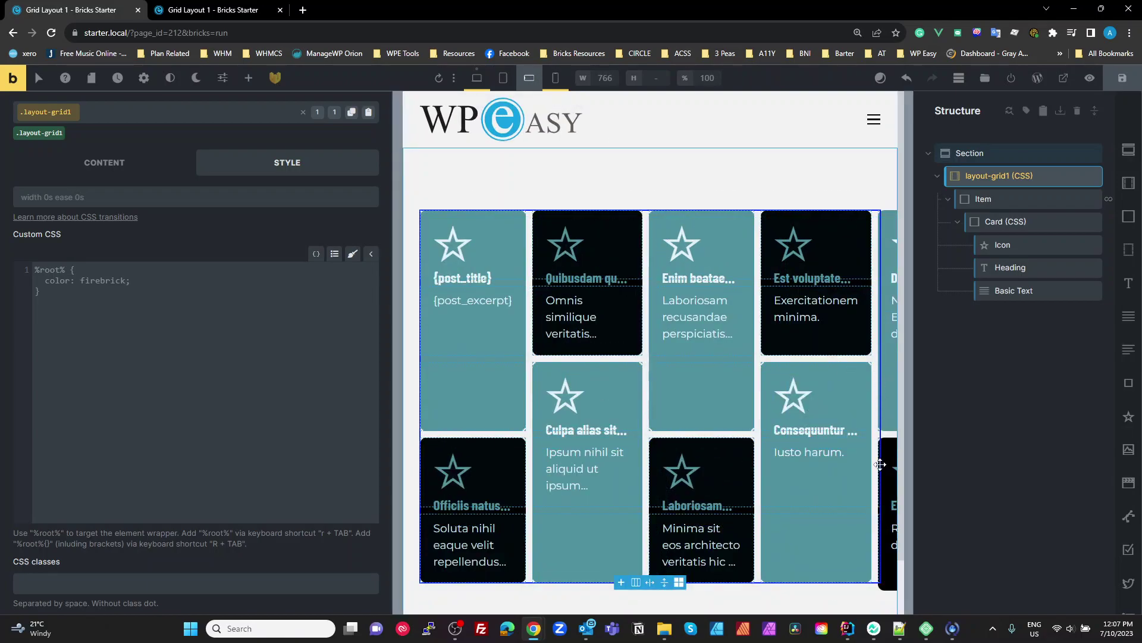
pyautogui.scroll(-1, 790, 551)
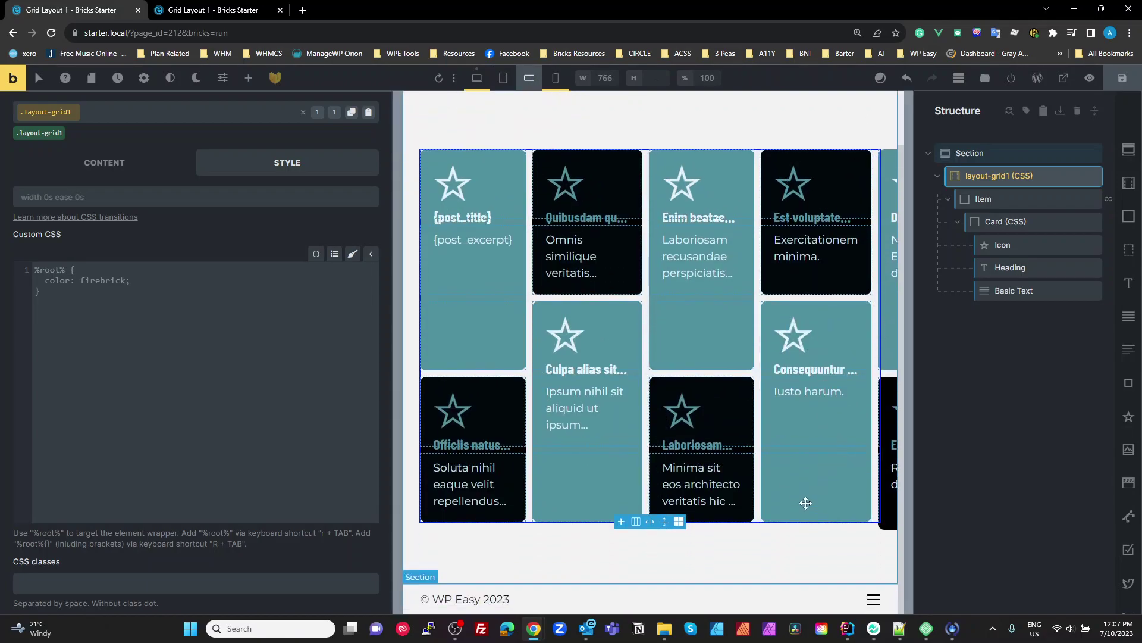
pyautogui.scroll(1, 806, 503)
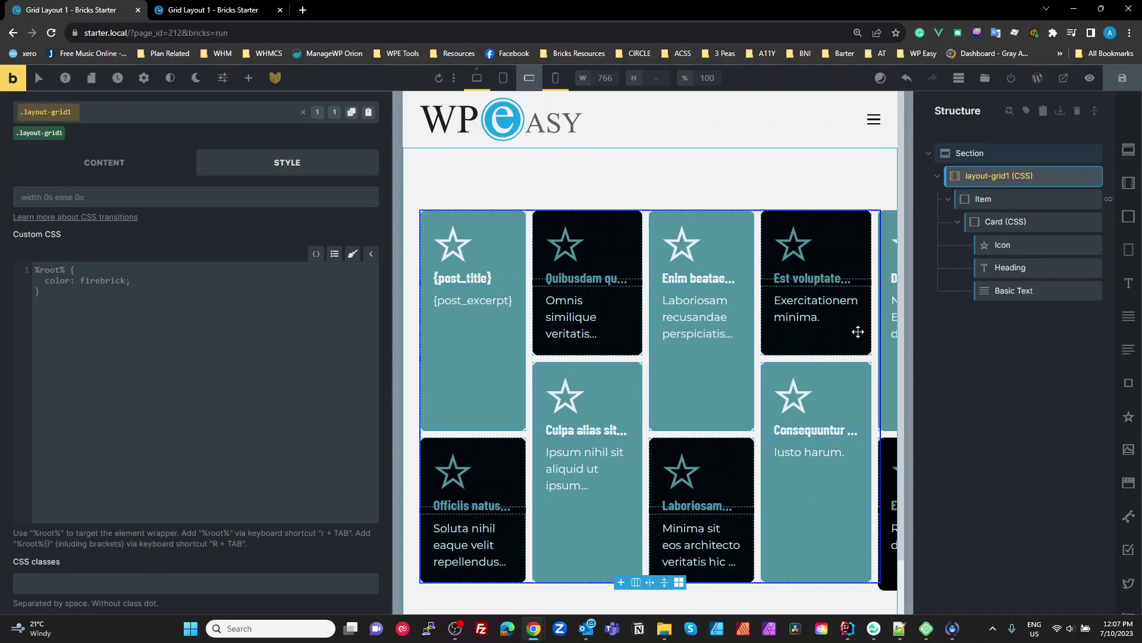
# Step: Set the Item's query loop Posts per page to 6, then re-preview tablet portrait and mobile landscape
pyautogui.click(1109, 203)
pyautogui.scroll(-1, 808, 292)
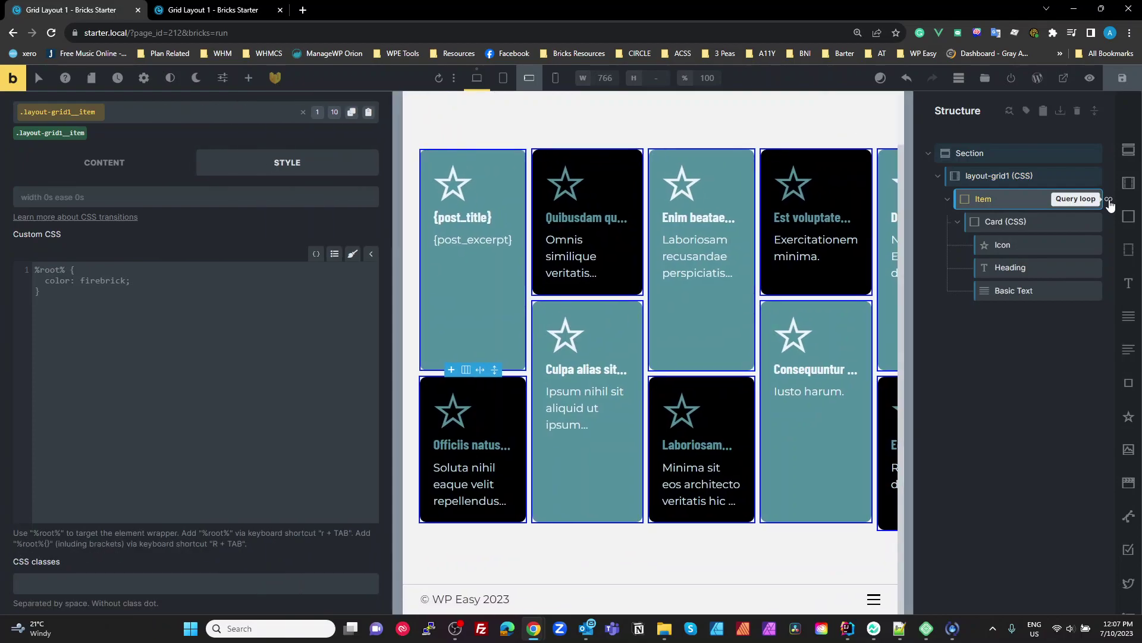
pyautogui.click(104, 163)
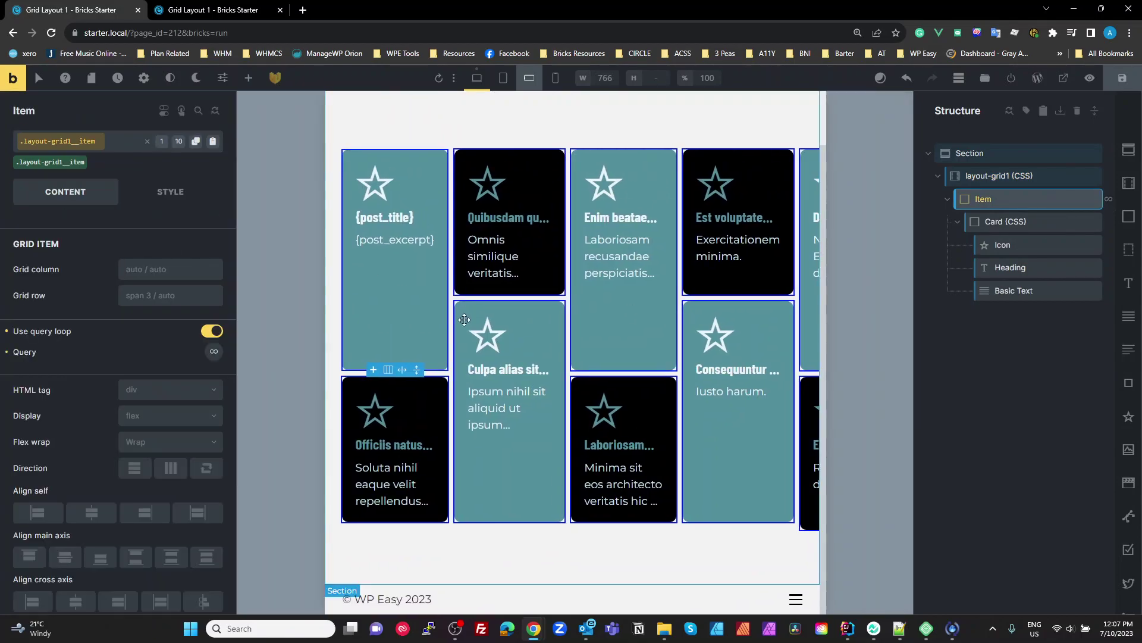
pyautogui.click(370, 352)
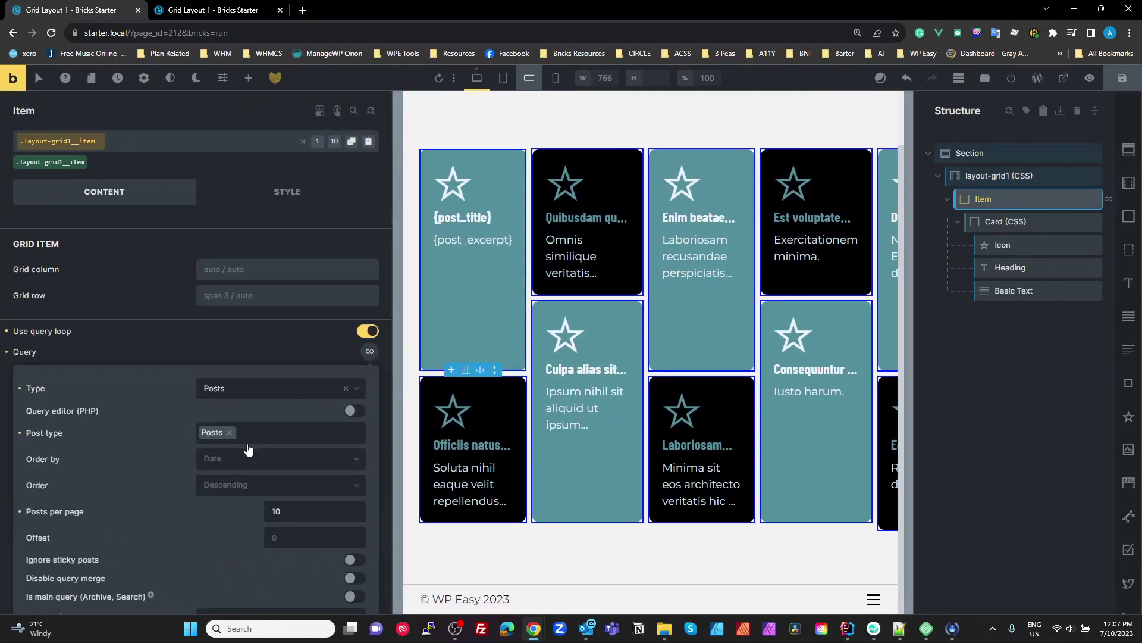
pyautogui.moveTo(298, 513); pyautogui.dragTo(238, 511)
pyautogui.write('6')
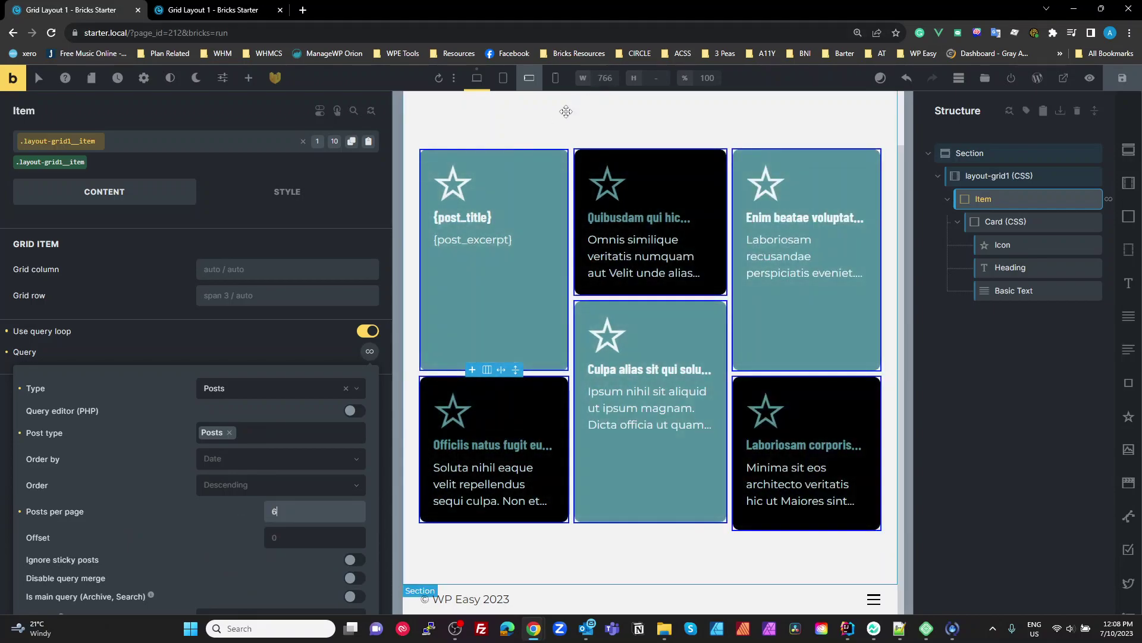
pyautogui.click(500, 86)
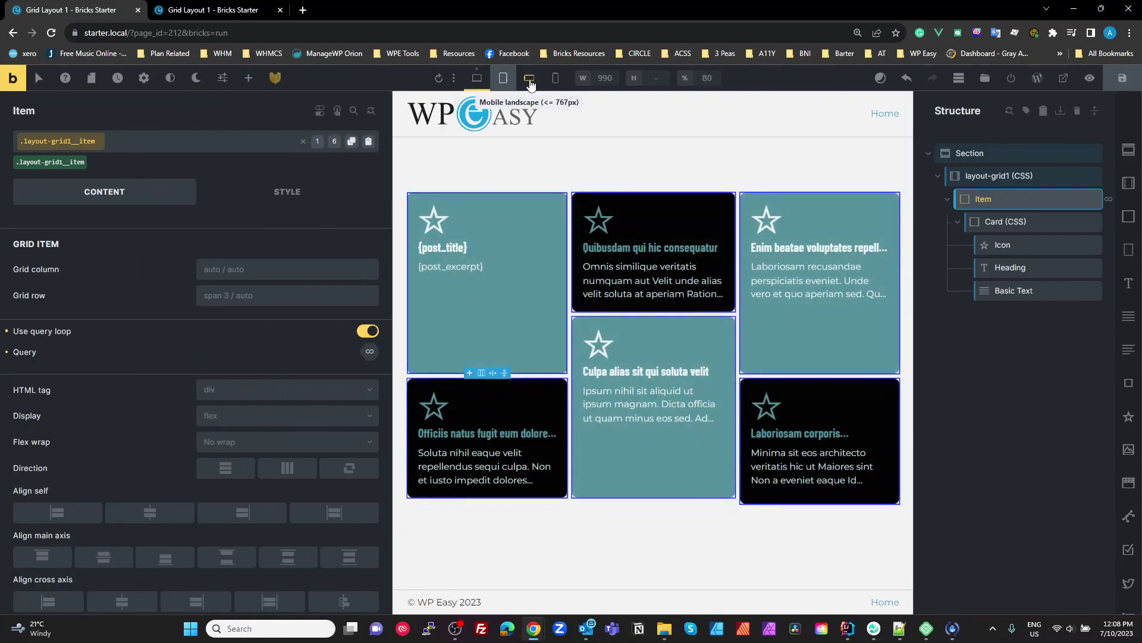
pyautogui.click(530, 80)
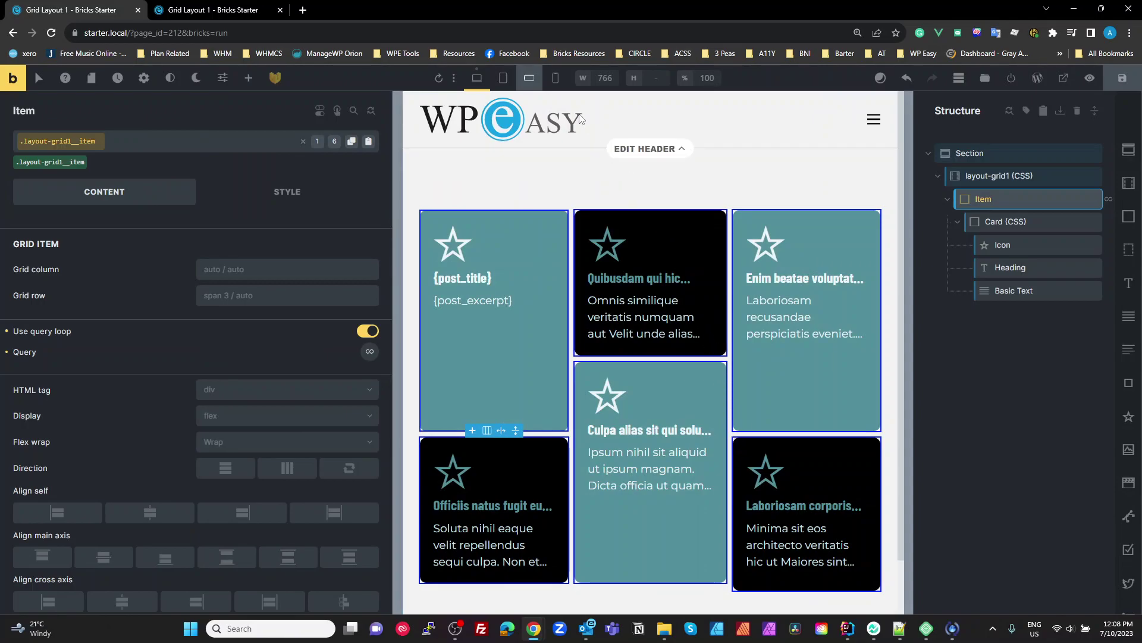
# Step: At mobile portrait, switch the layout-grid1 container's Display to grid
pyautogui.click(555, 78)
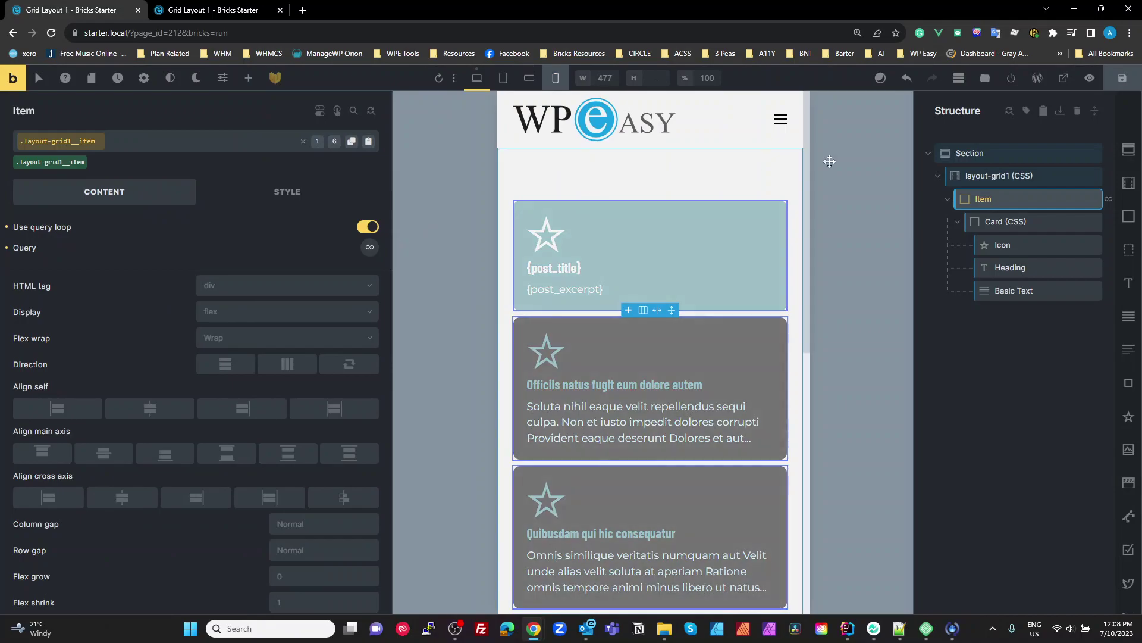
pyautogui.click(987, 175)
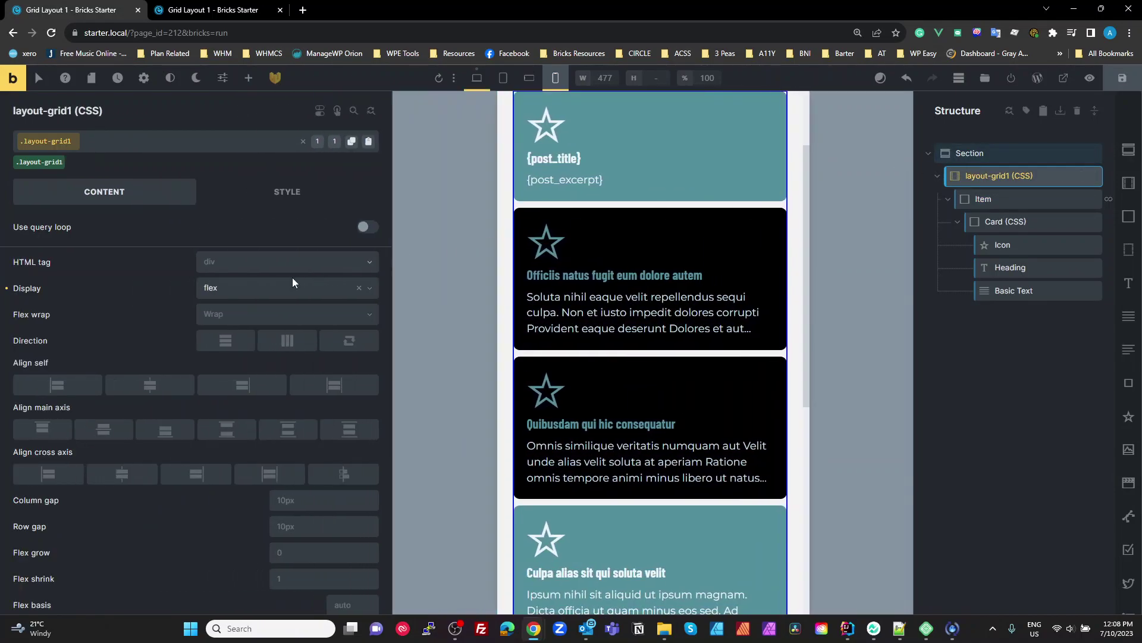
pyautogui.click(245, 288)
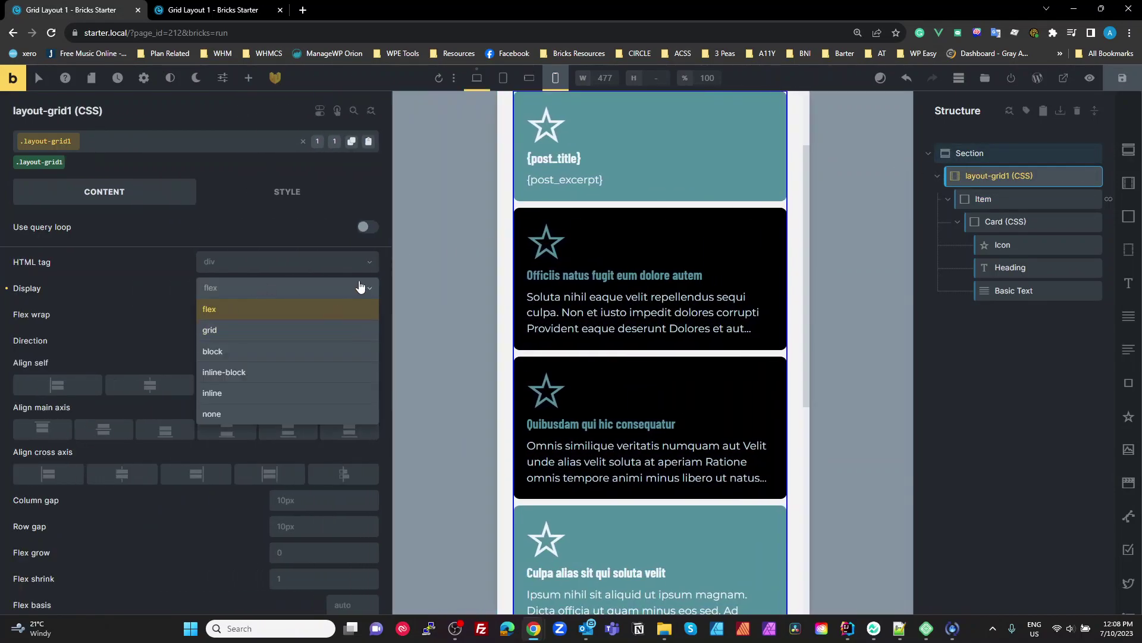
pyautogui.press('Return')
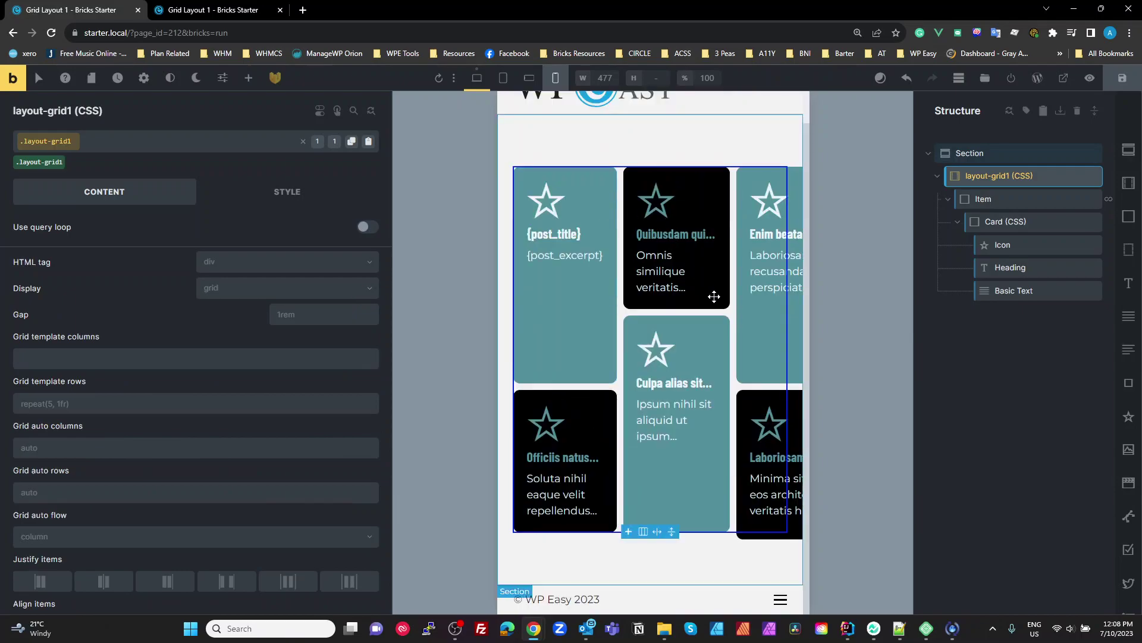
pyautogui.scroll(1, 716, 306)
pyautogui.scroll(-1, 718, 308)
pyautogui.scroll(1, 718, 308)
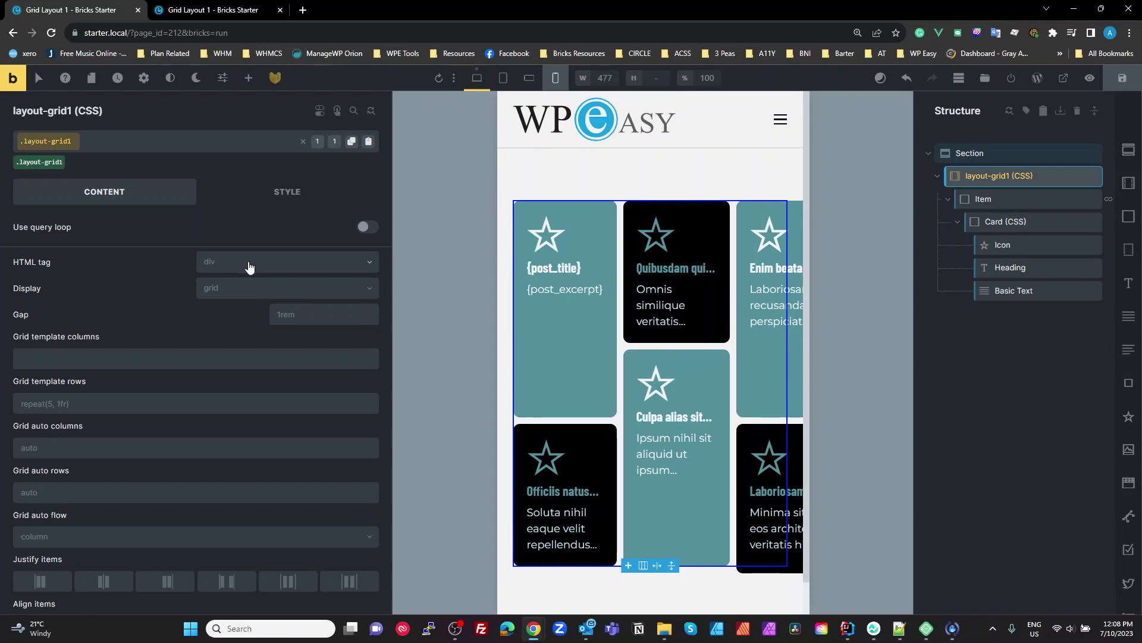
# Step: Set layout-grid1's Display back to flex so the cards stack in one column
pyautogui.click(228, 293)
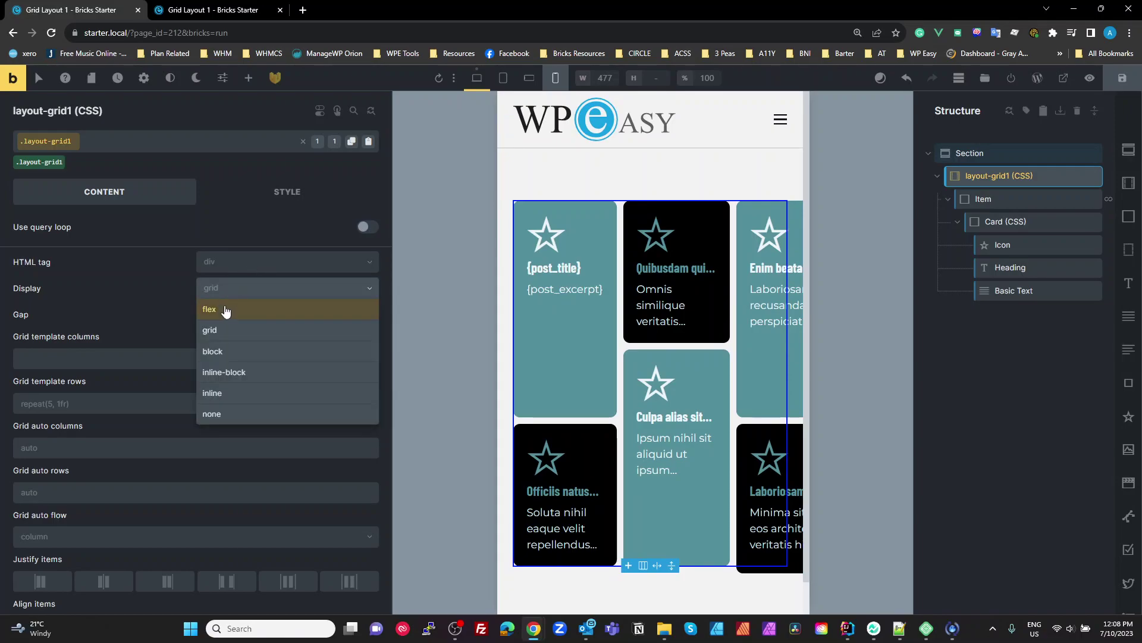
pyautogui.click(225, 309)
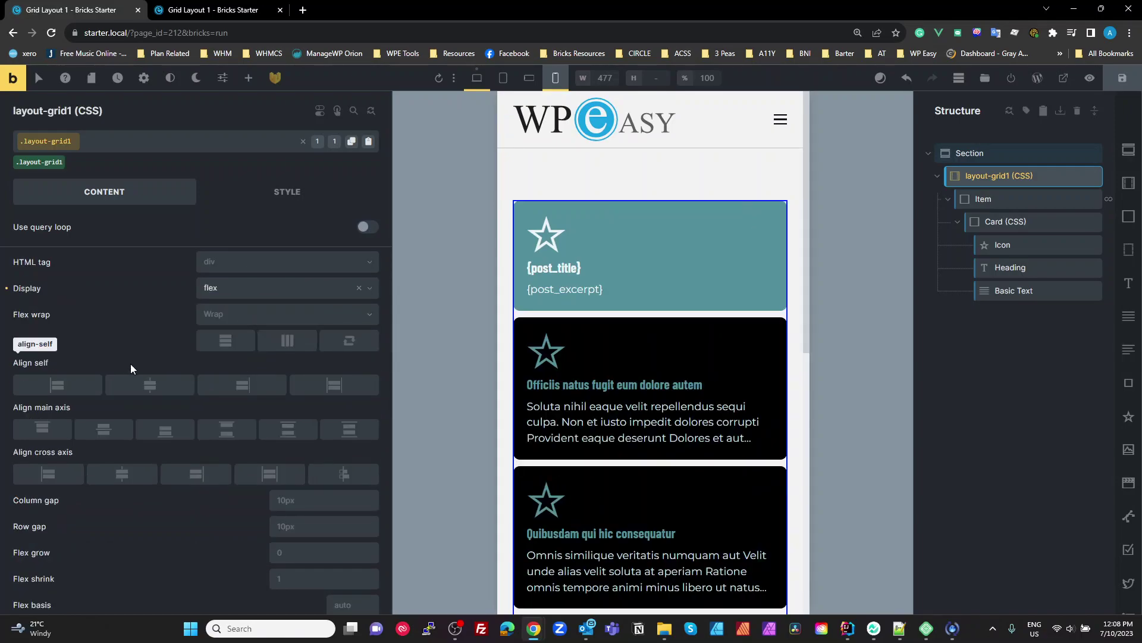
pyautogui.scroll(-1, 225, 525)
pyautogui.scroll(1, 217, 512)
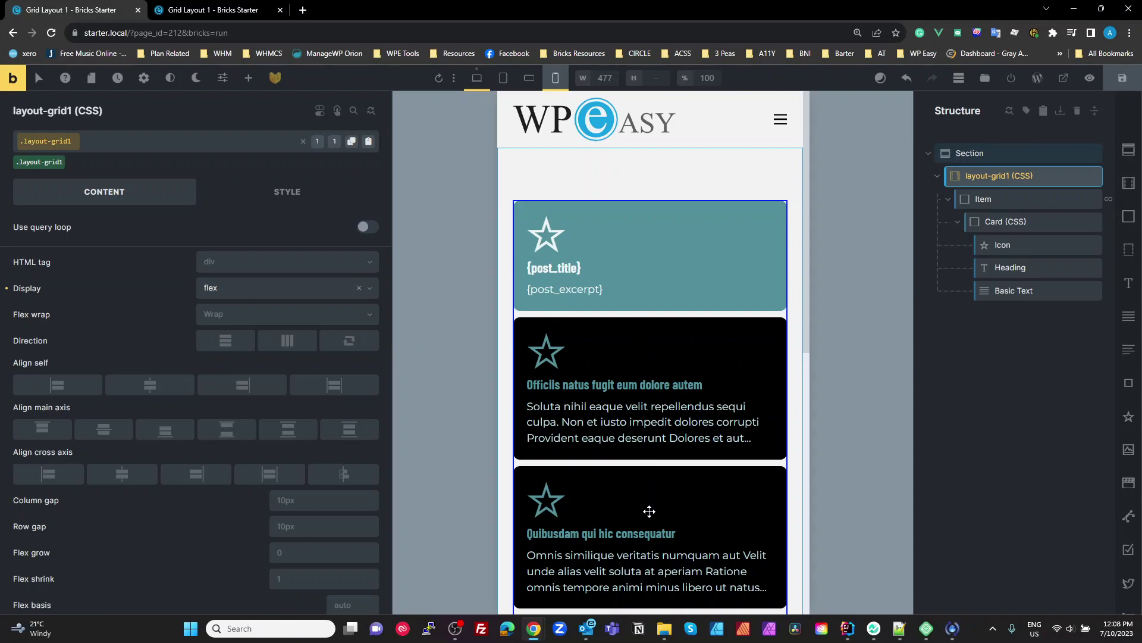
pyautogui.scroll(-10, 649, 511)
pyautogui.scroll(10, 649, 512)
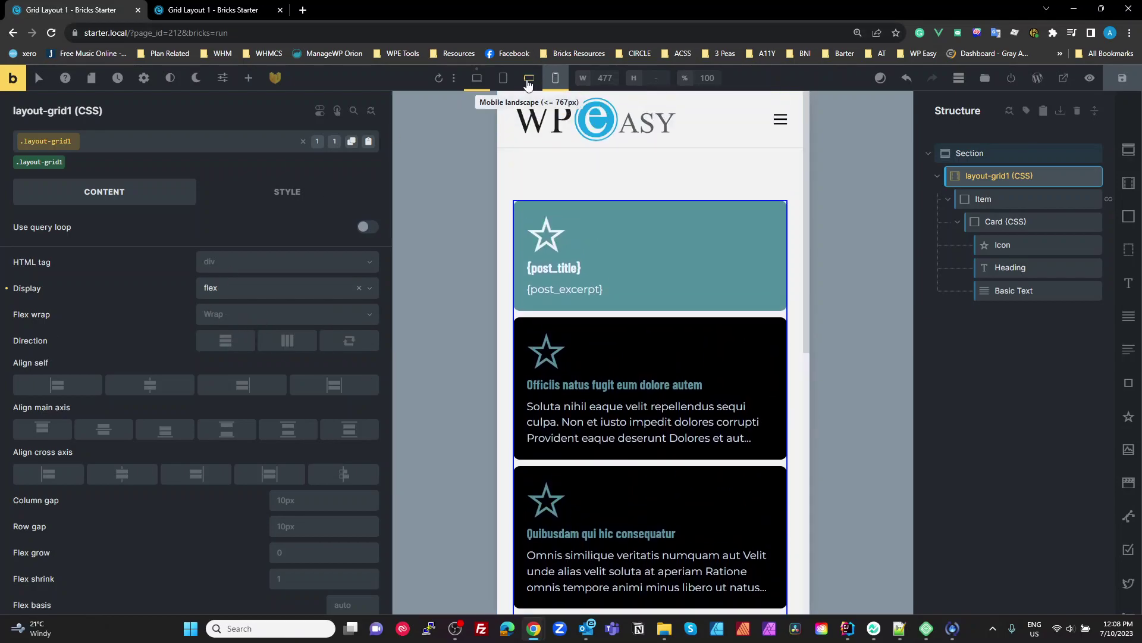
# Step: At mobile landscape, change the Item query's Posts per page from 6 to 8 and recheck the previews
pyautogui.click(508, 82)
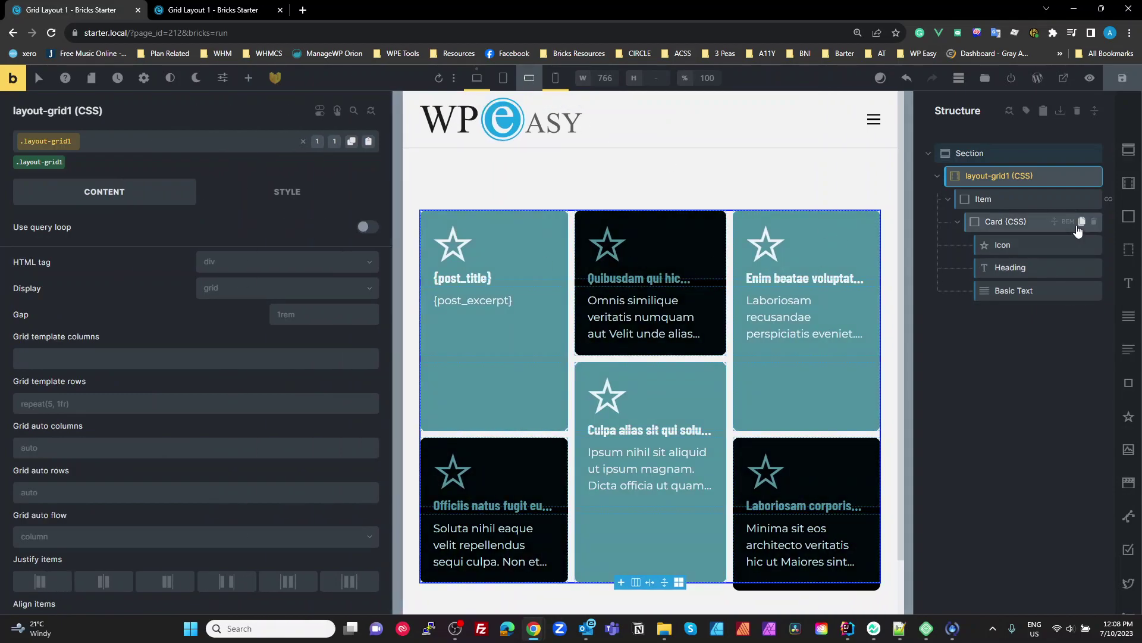
pyautogui.click(1053, 200)
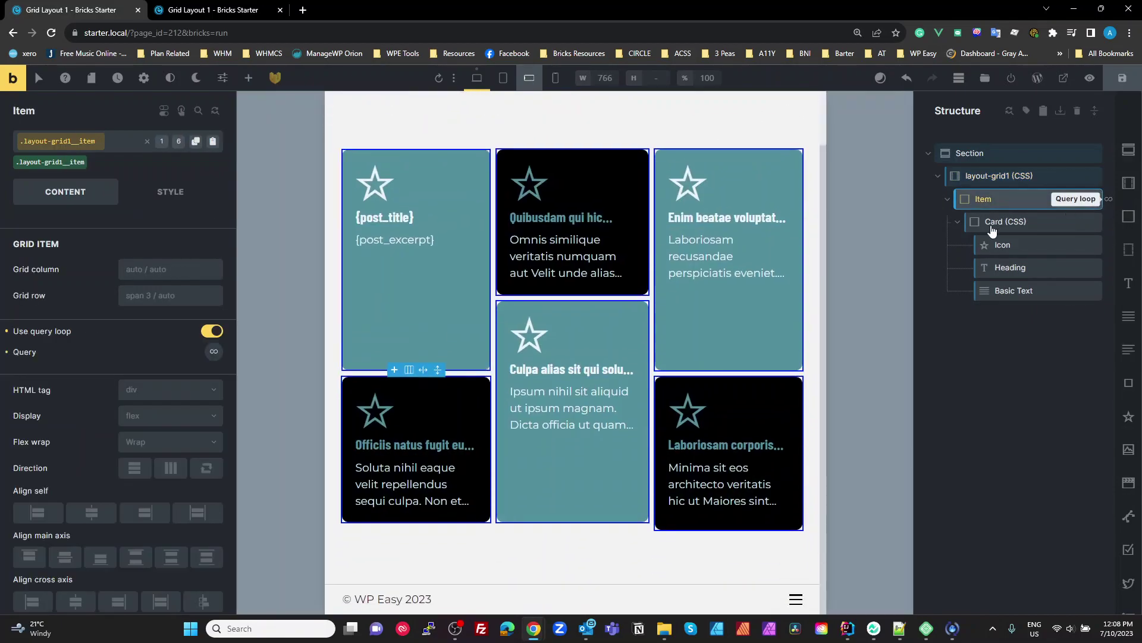
pyautogui.click(370, 351)
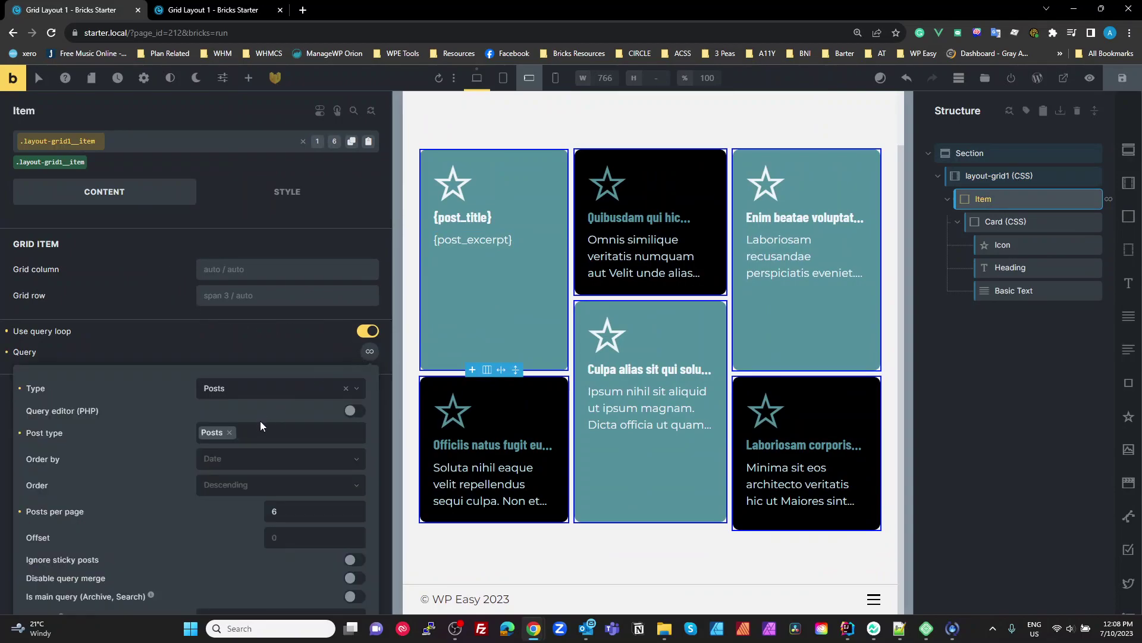
pyautogui.doubleClick(294, 506)
pyautogui.write('8')
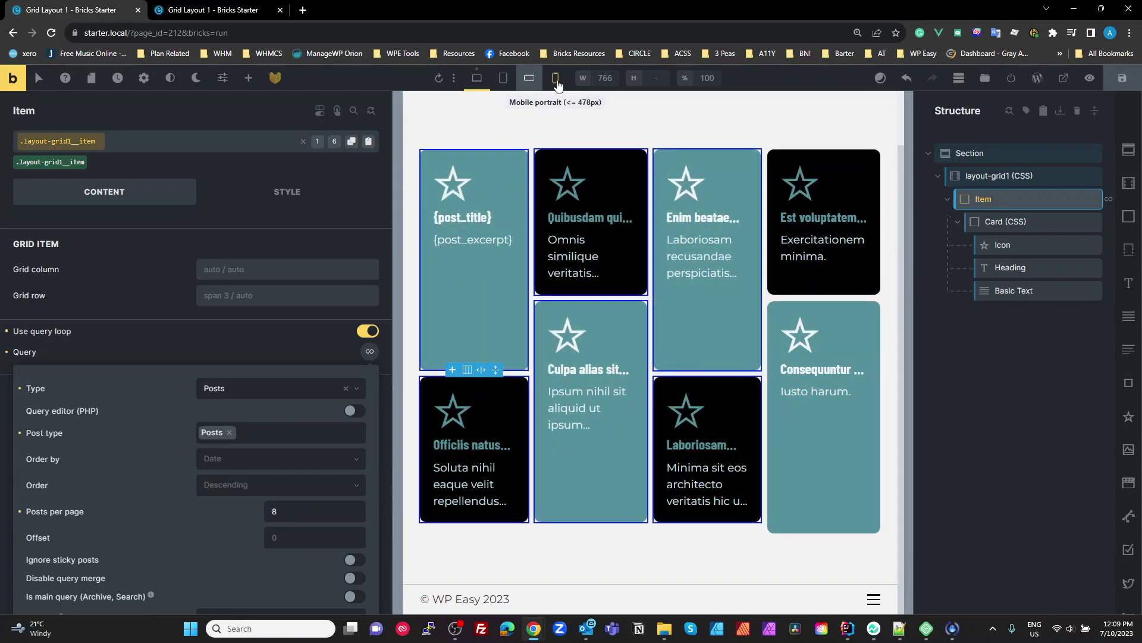
pyautogui.click(556, 79)
pyautogui.click(531, 79)
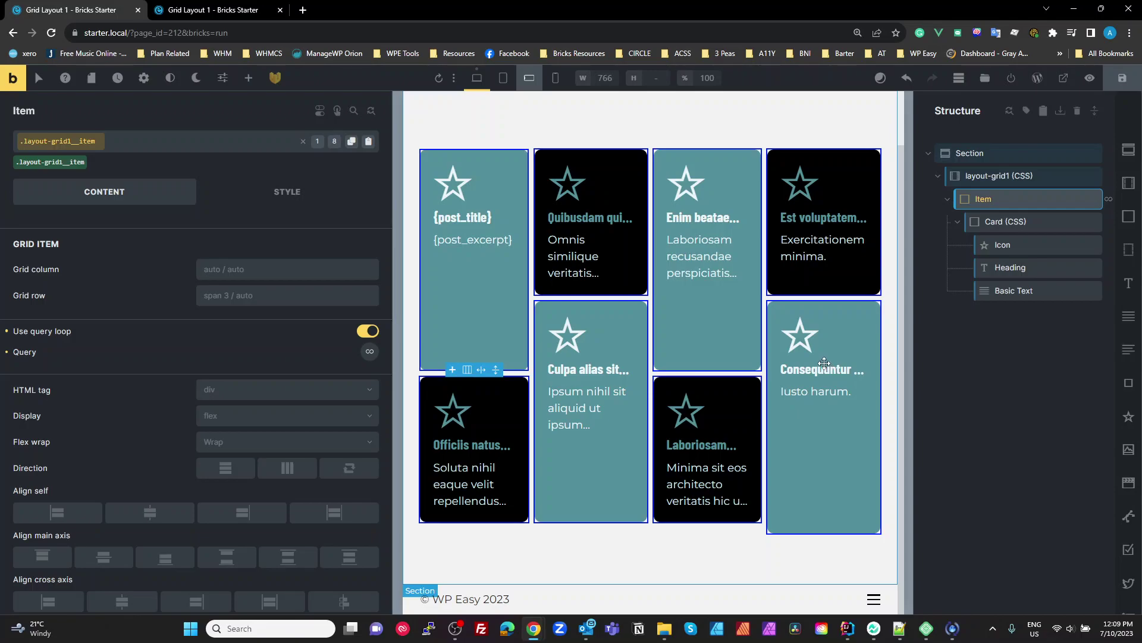
# Step: Set layout-grid1's Display to flex, then clear the override so grid applies at mobile landscape
pyautogui.click(981, 176)
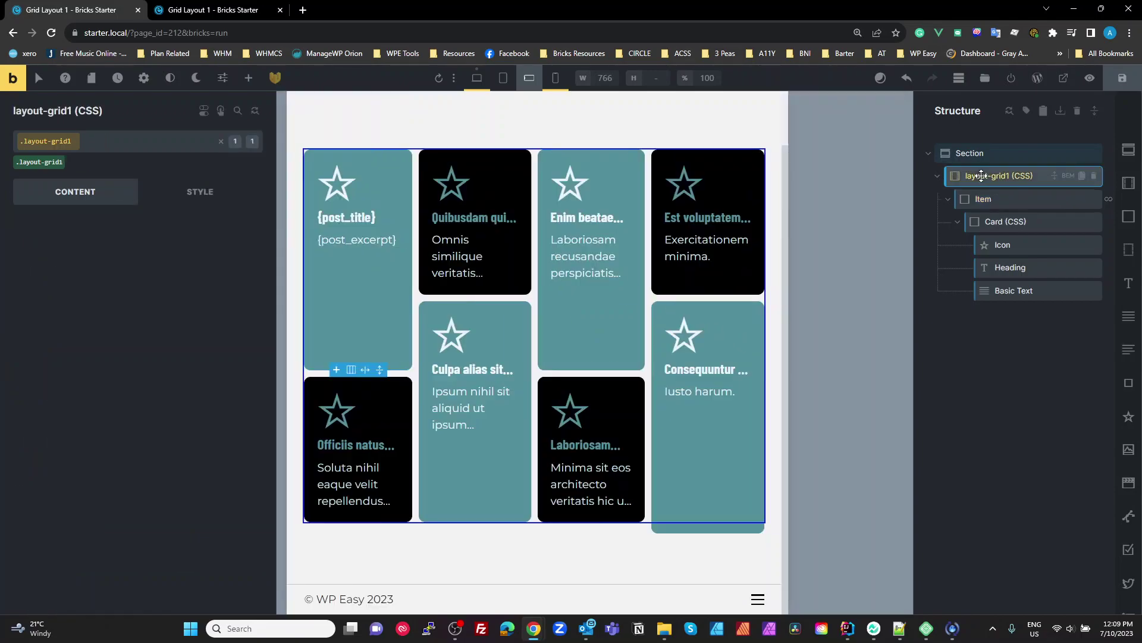
pyautogui.click(252, 289)
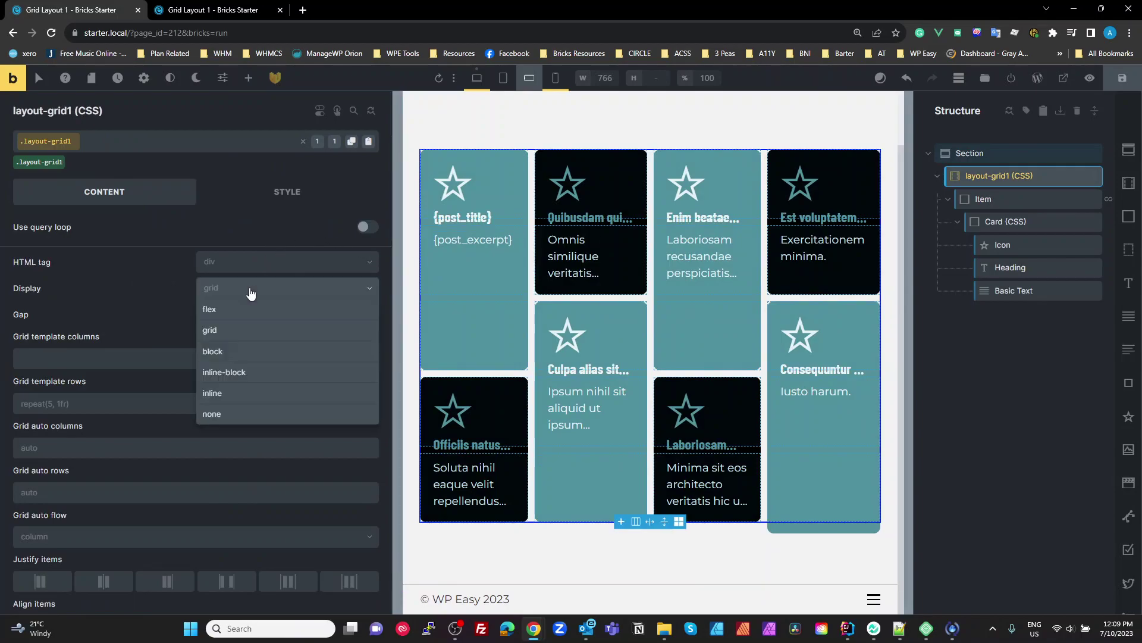
pyautogui.click(242, 310)
pyautogui.scroll(-10, 661, 295)
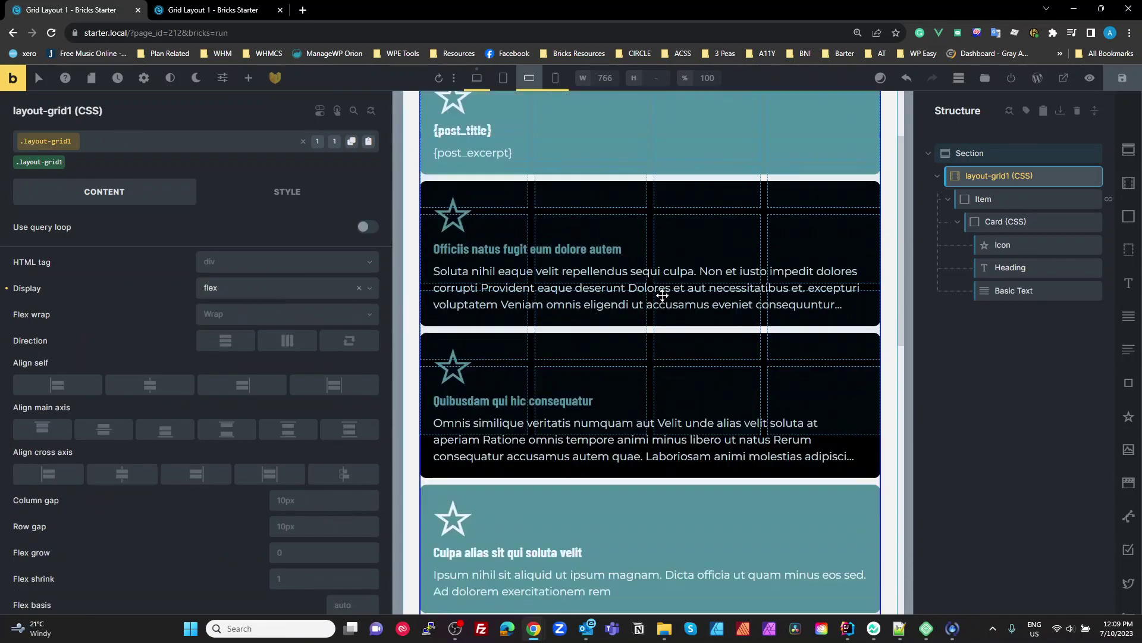
pyautogui.scroll(10, 663, 297)
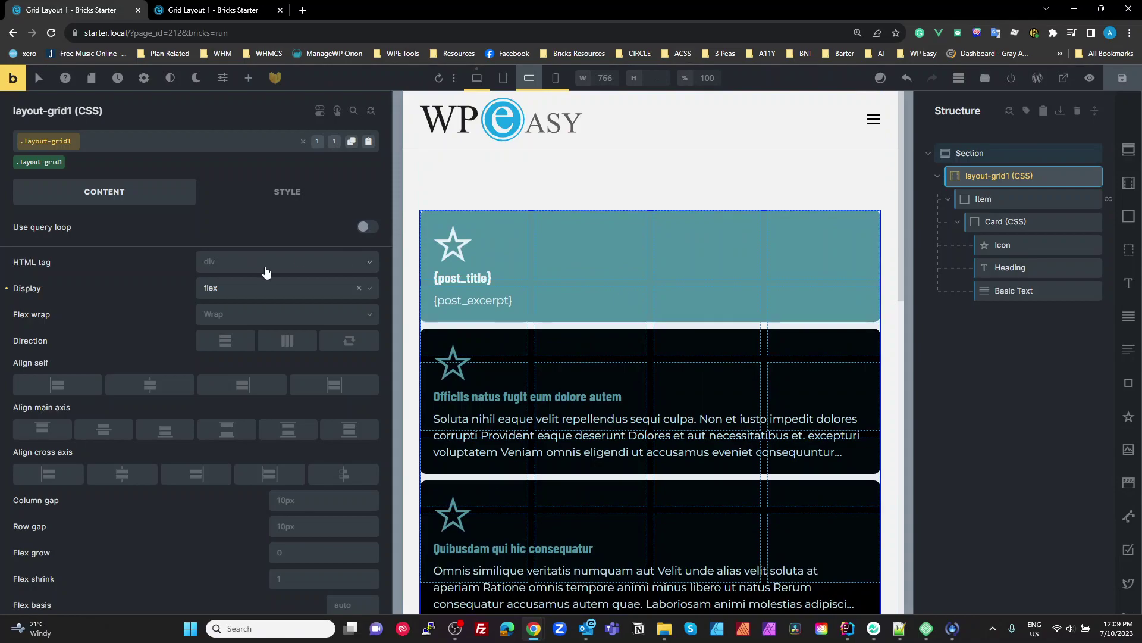
pyautogui.click(358, 288)
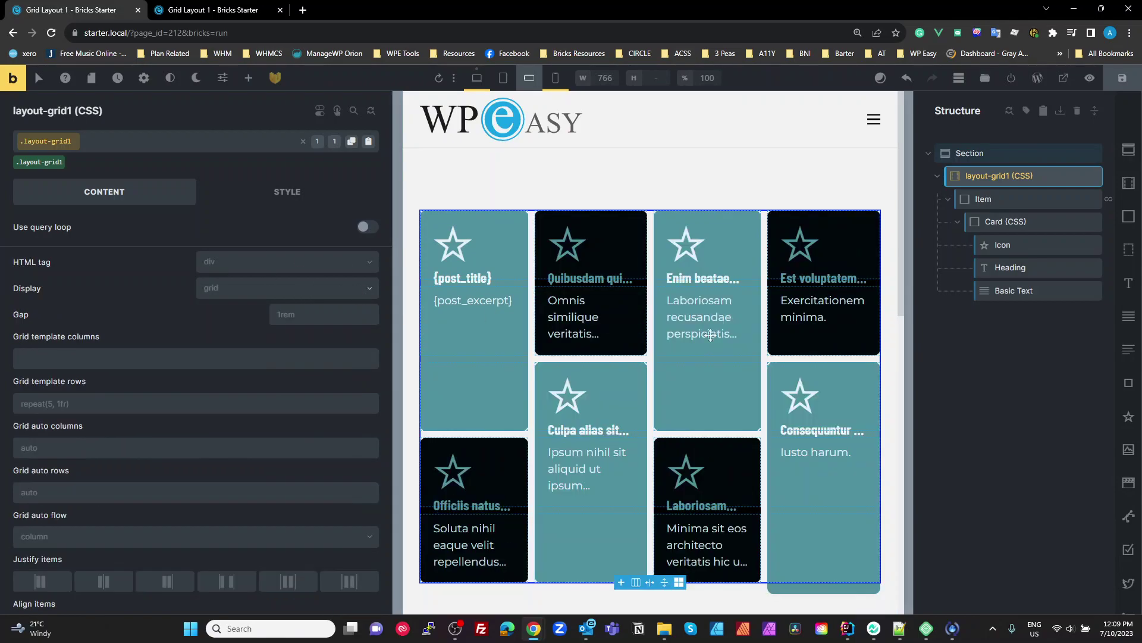
# Step: Return to the Desktop breakpoint preview with layout-grid1 selected
pyautogui.click(987, 402)
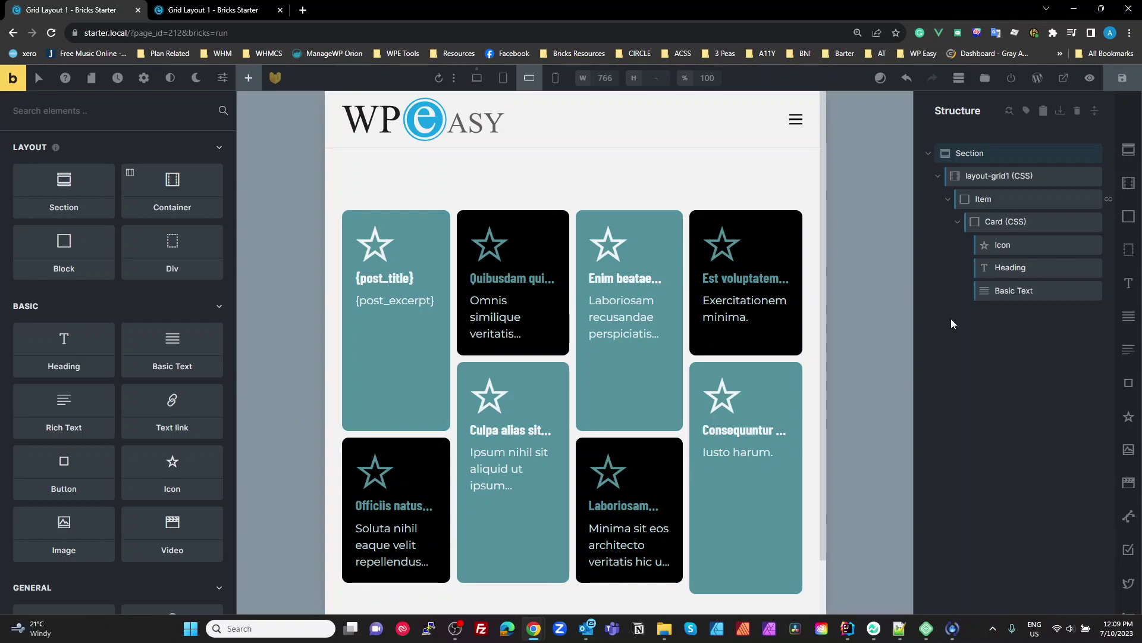
pyautogui.click(477, 78)
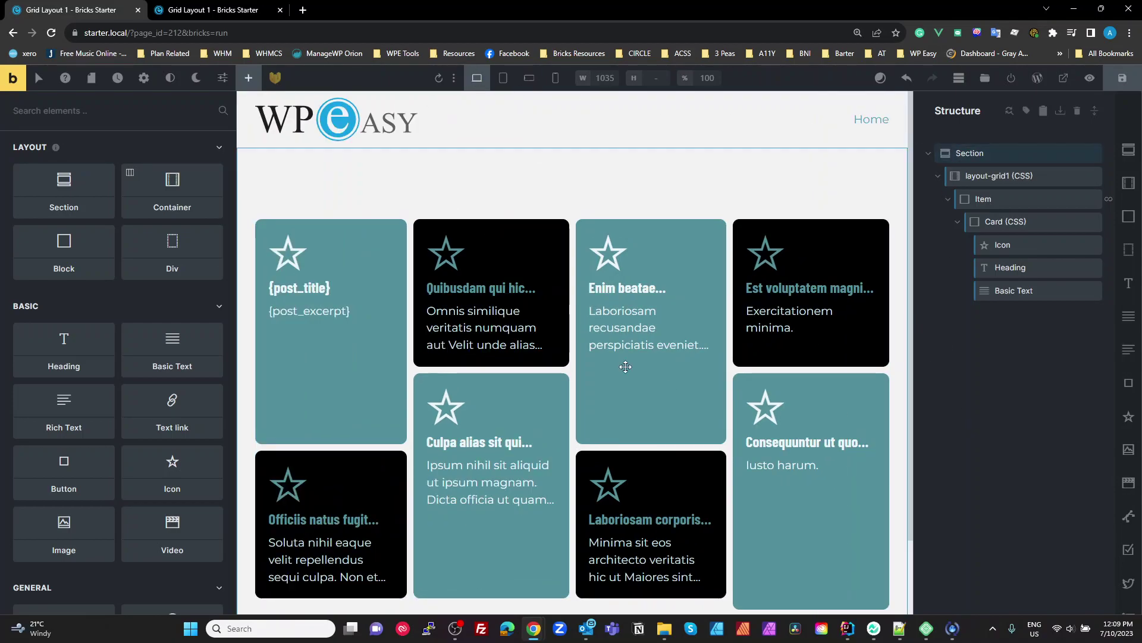
pyautogui.click(985, 176)
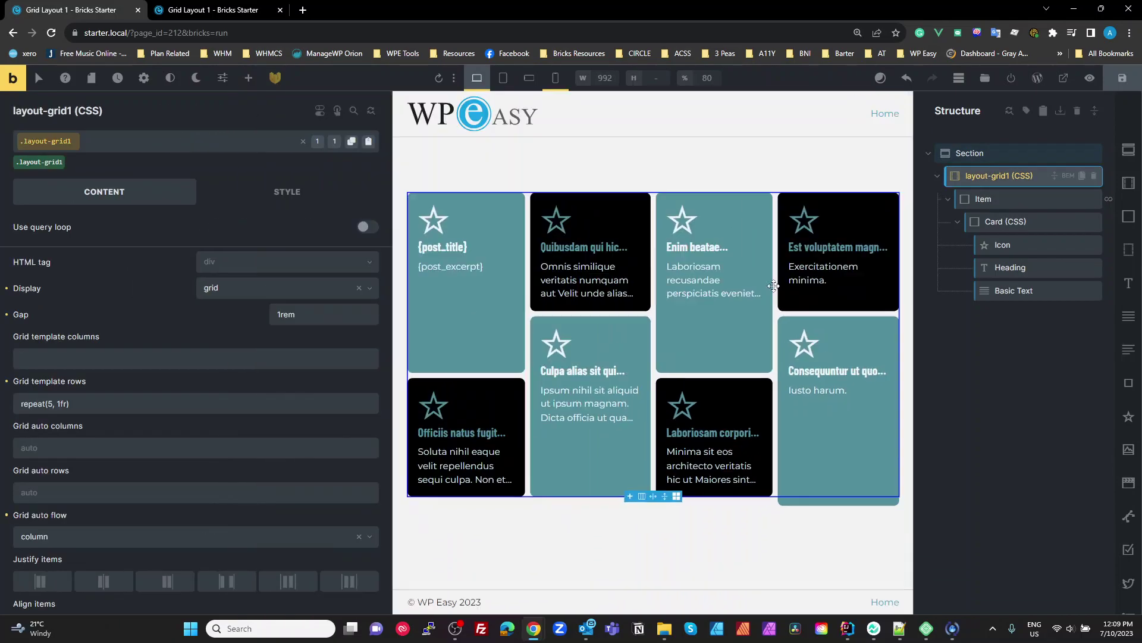